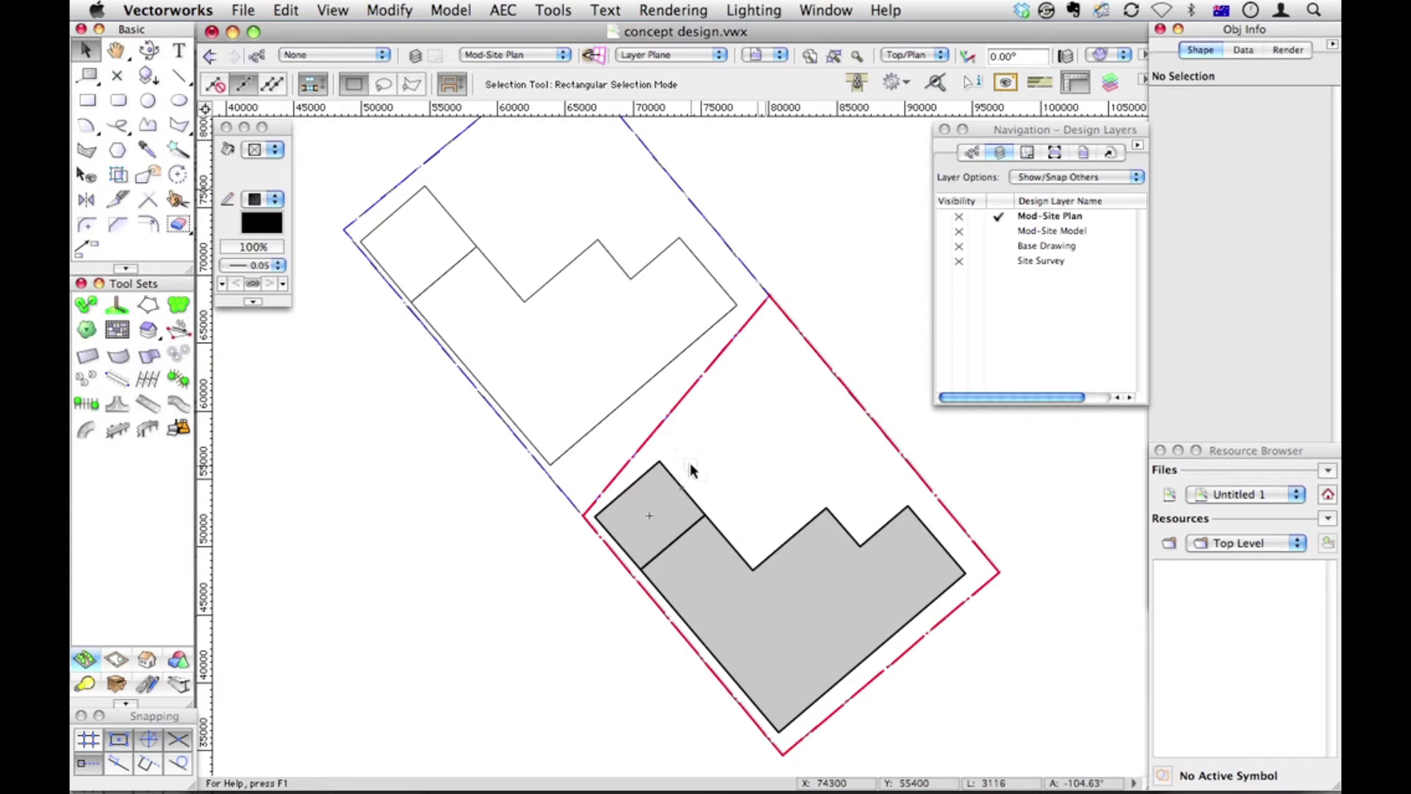
# Offset the L-shaped house outline 450 inward and put the copy in Massing Model-Proposed Roof class.
pyautogui.click(717, 603)
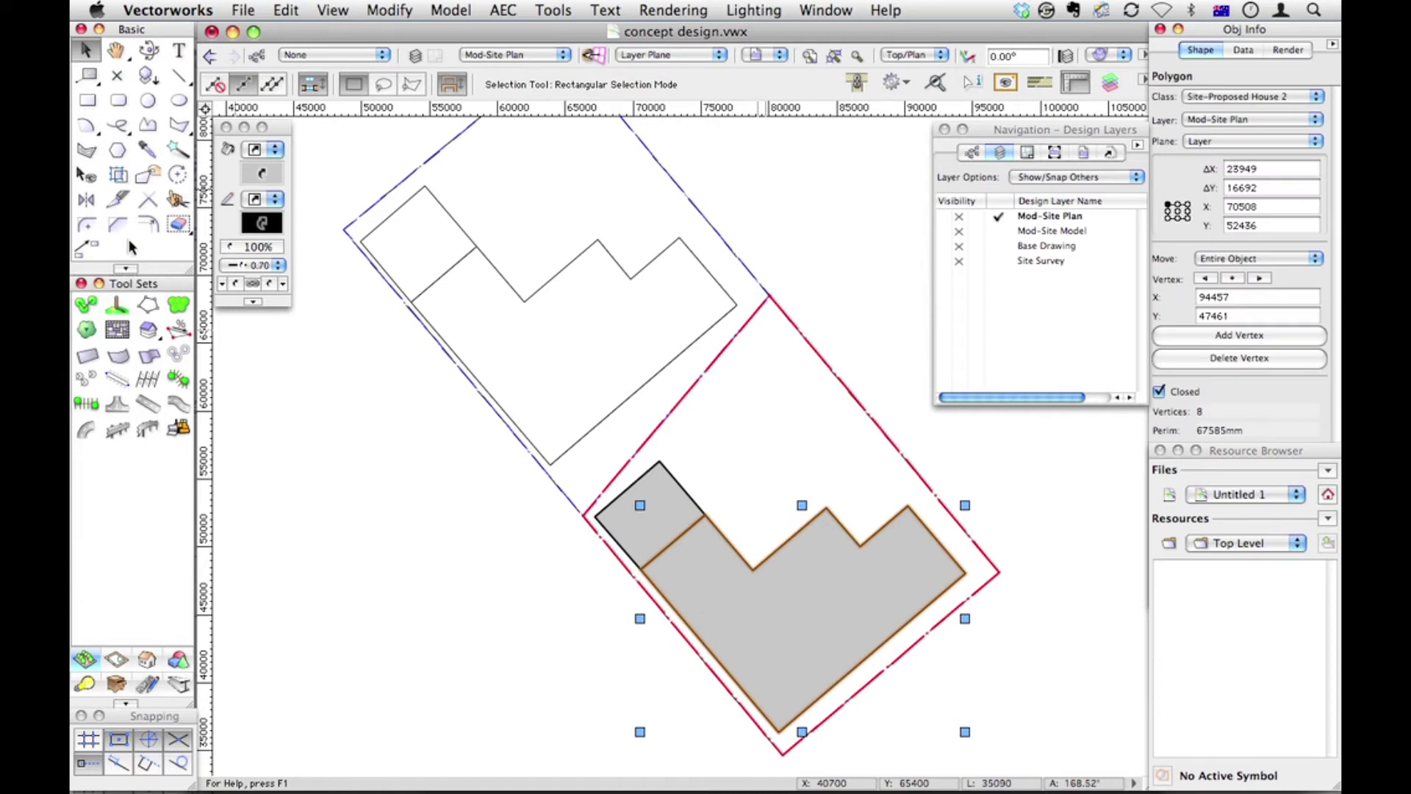
pyautogui.click(146, 226)
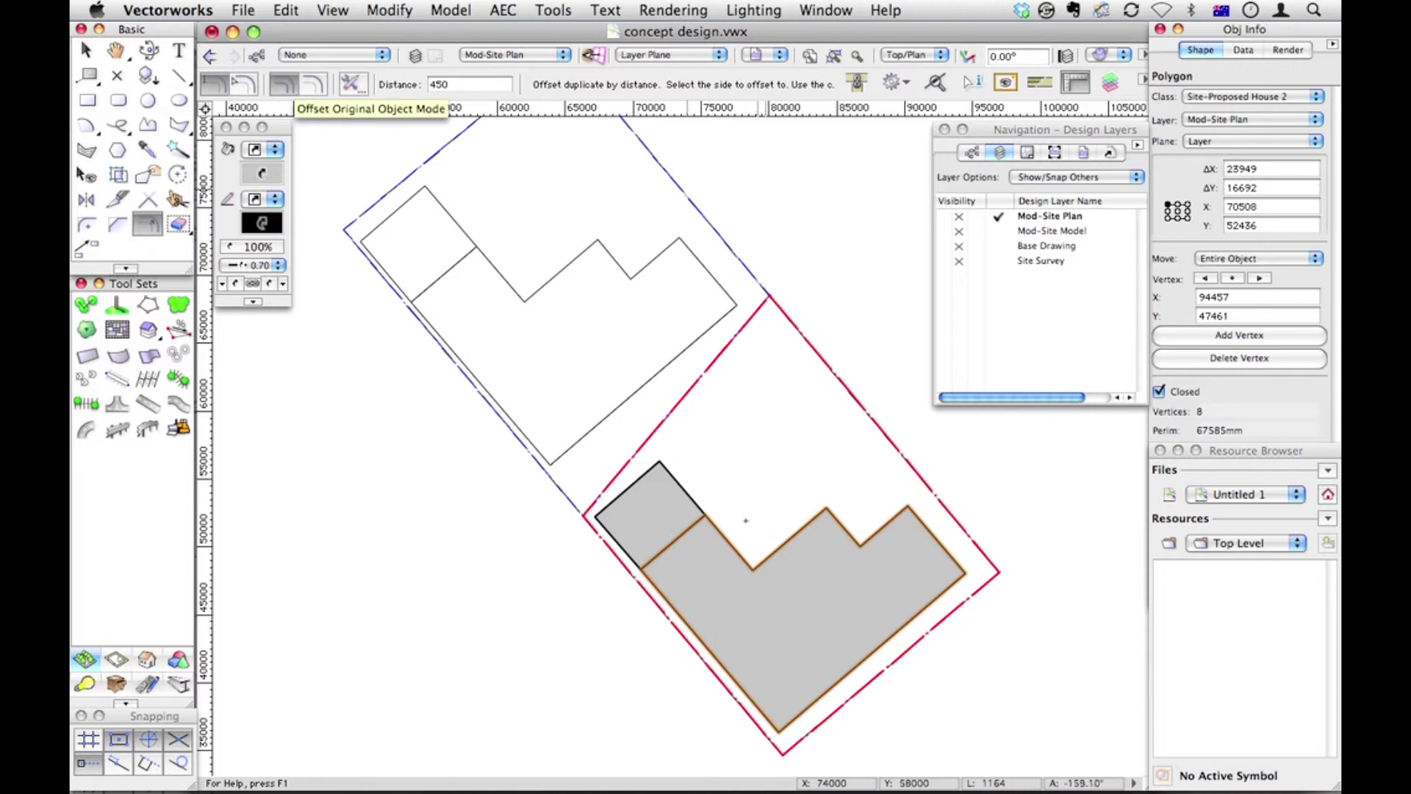
pyautogui.click(784, 580)
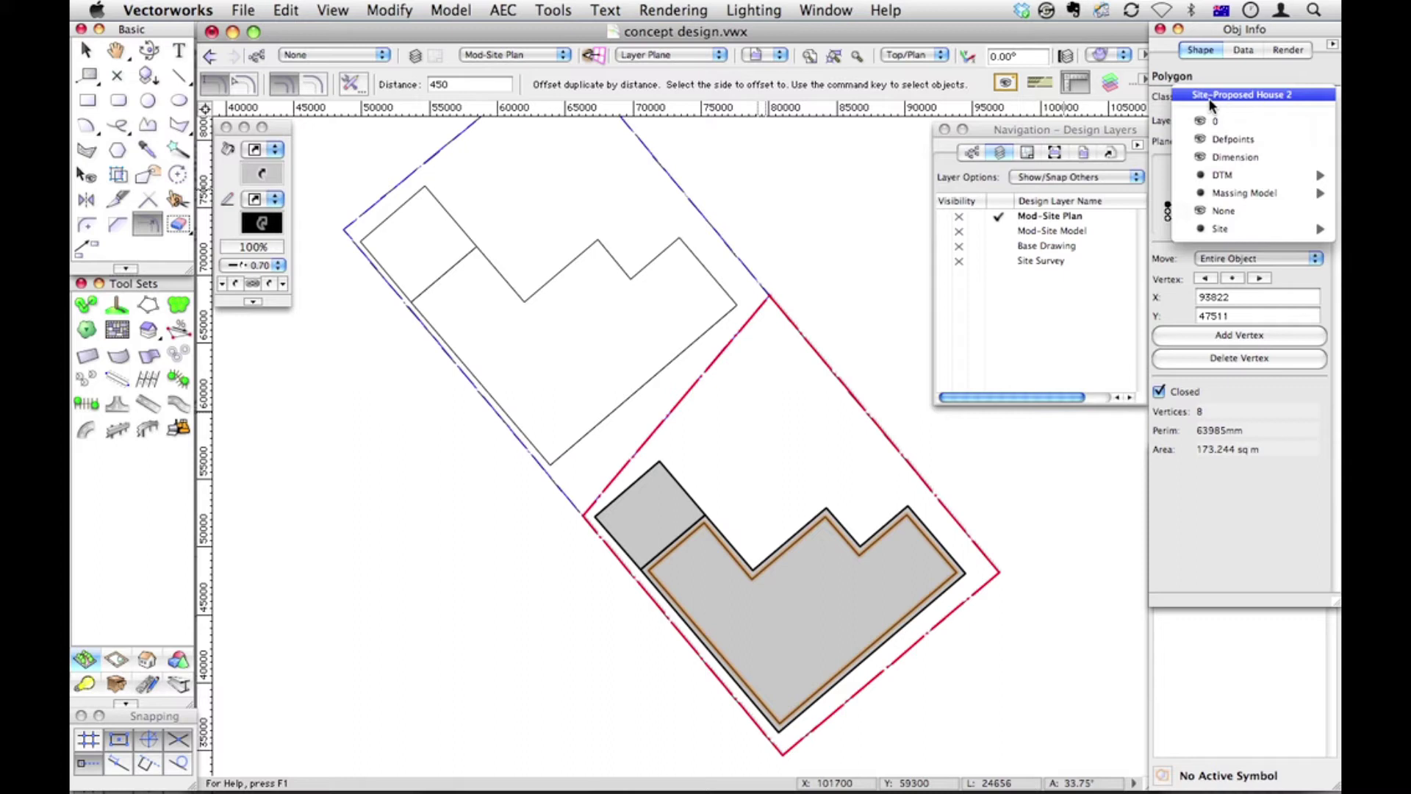
pyautogui.click(1215, 100)
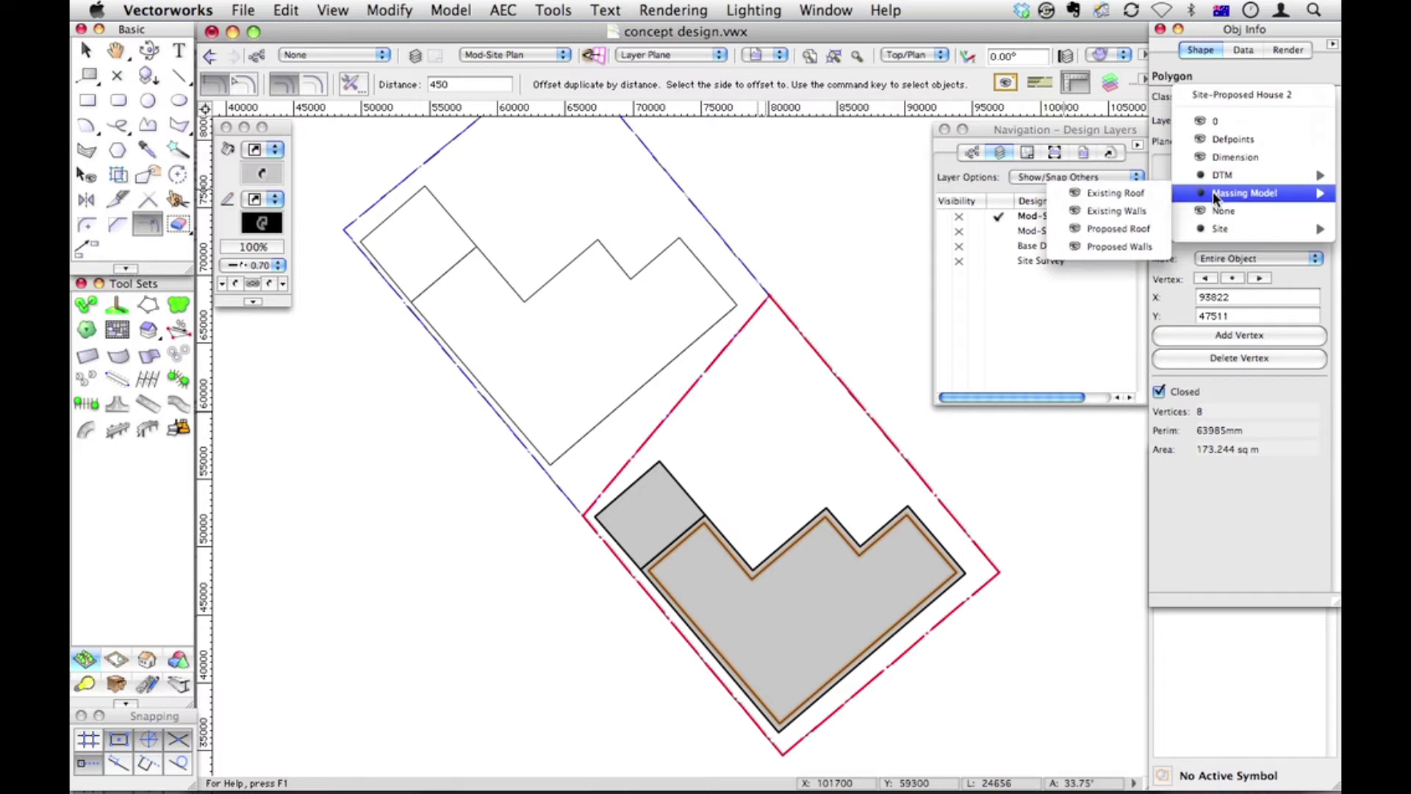
pyautogui.moveTo(1191, 193)
pyautogui.click(1119, 229)
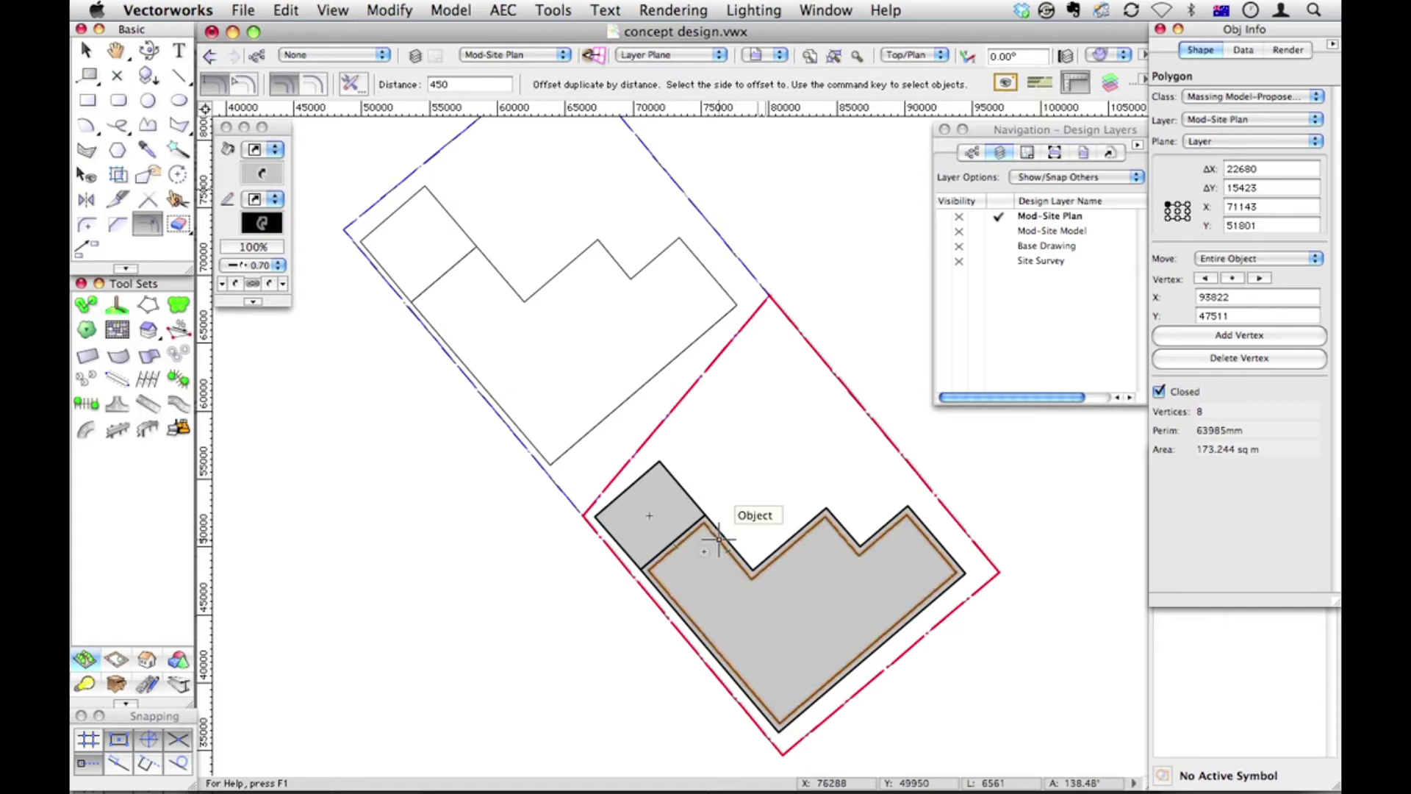
# Convert the inset outline into a Massing Model via Objects from Polyline, deleting the source polyline.
pyautogui.rightClick(704, 557)
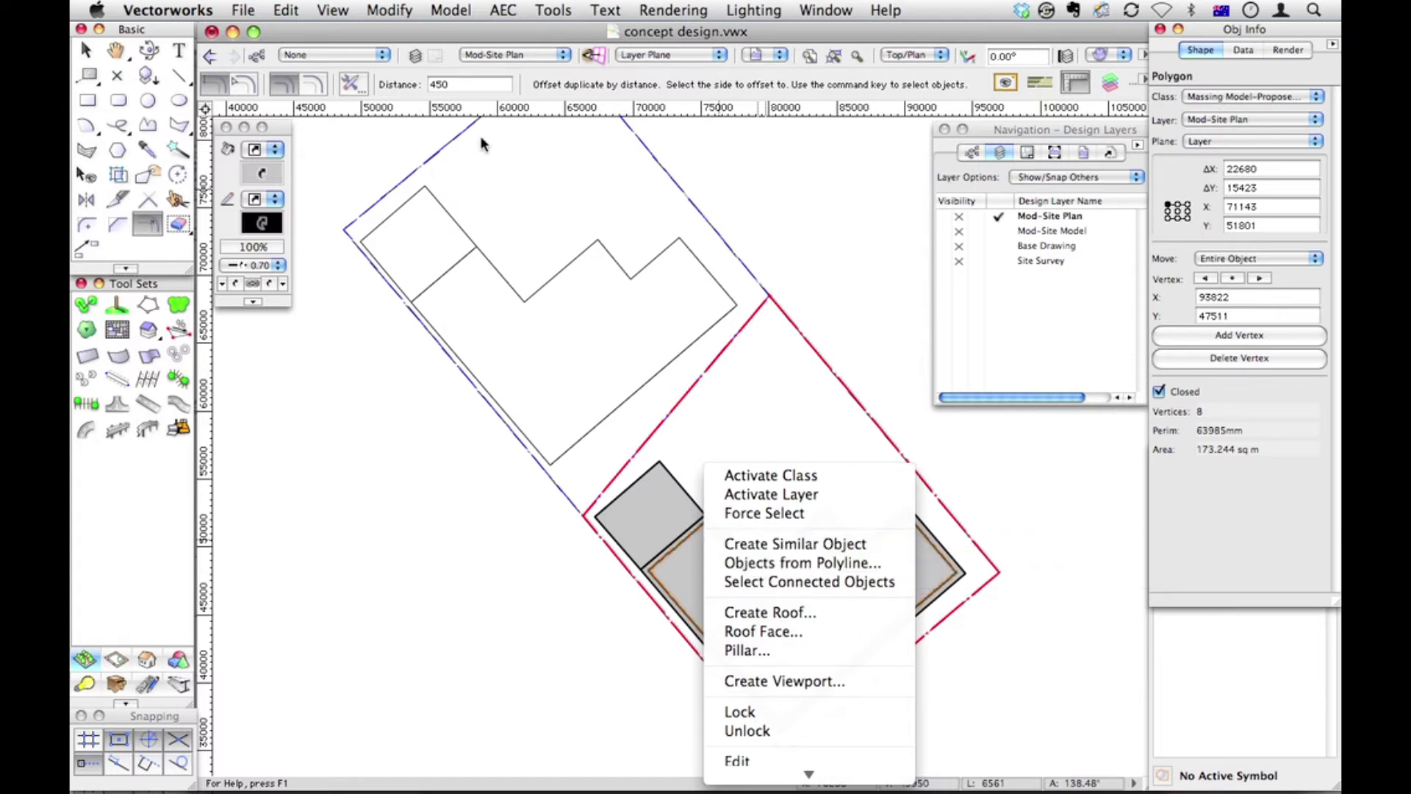
pyautogui.click(397, 9)
pyautogui.click(390, 9)
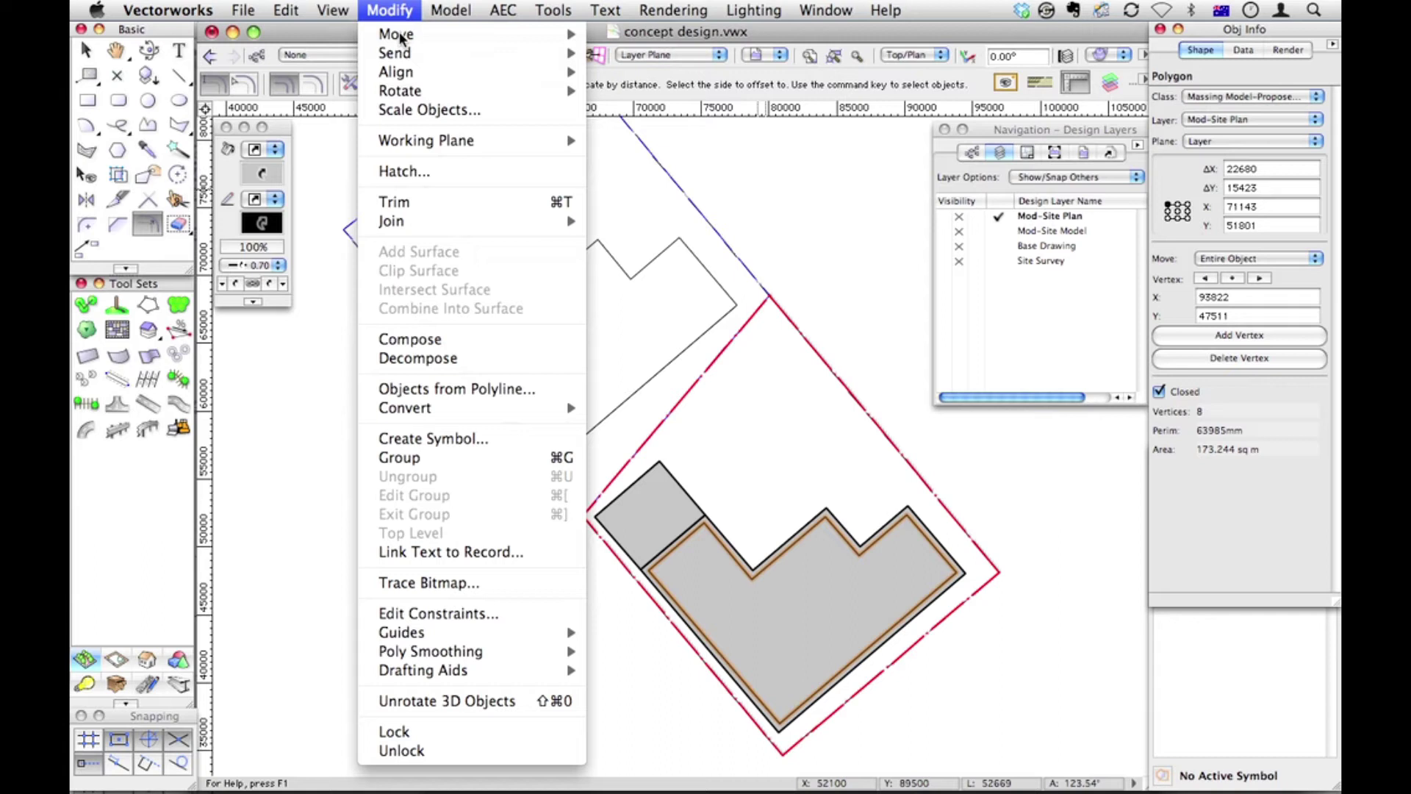
pyautogui.click(456, 390)
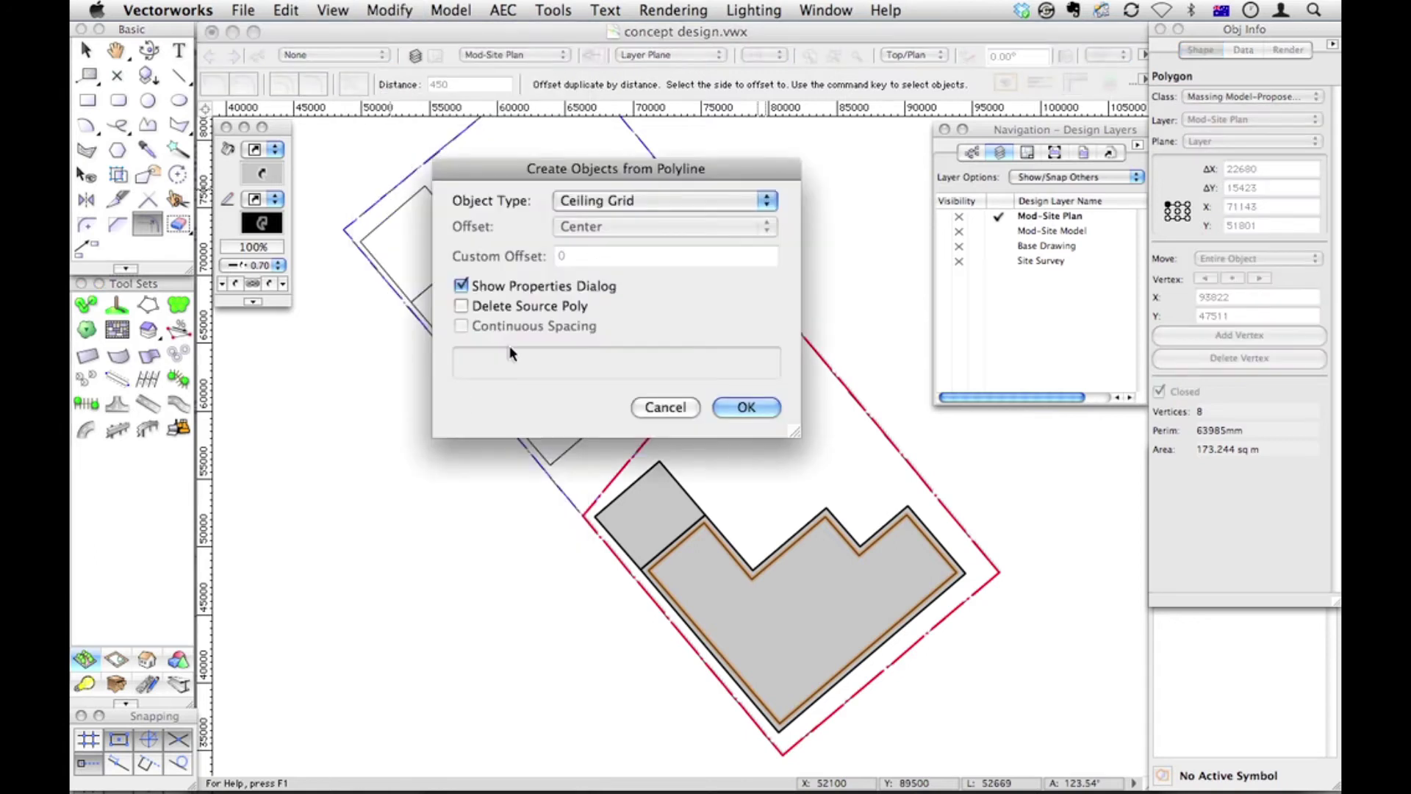
pyautogui.click(601, 206)
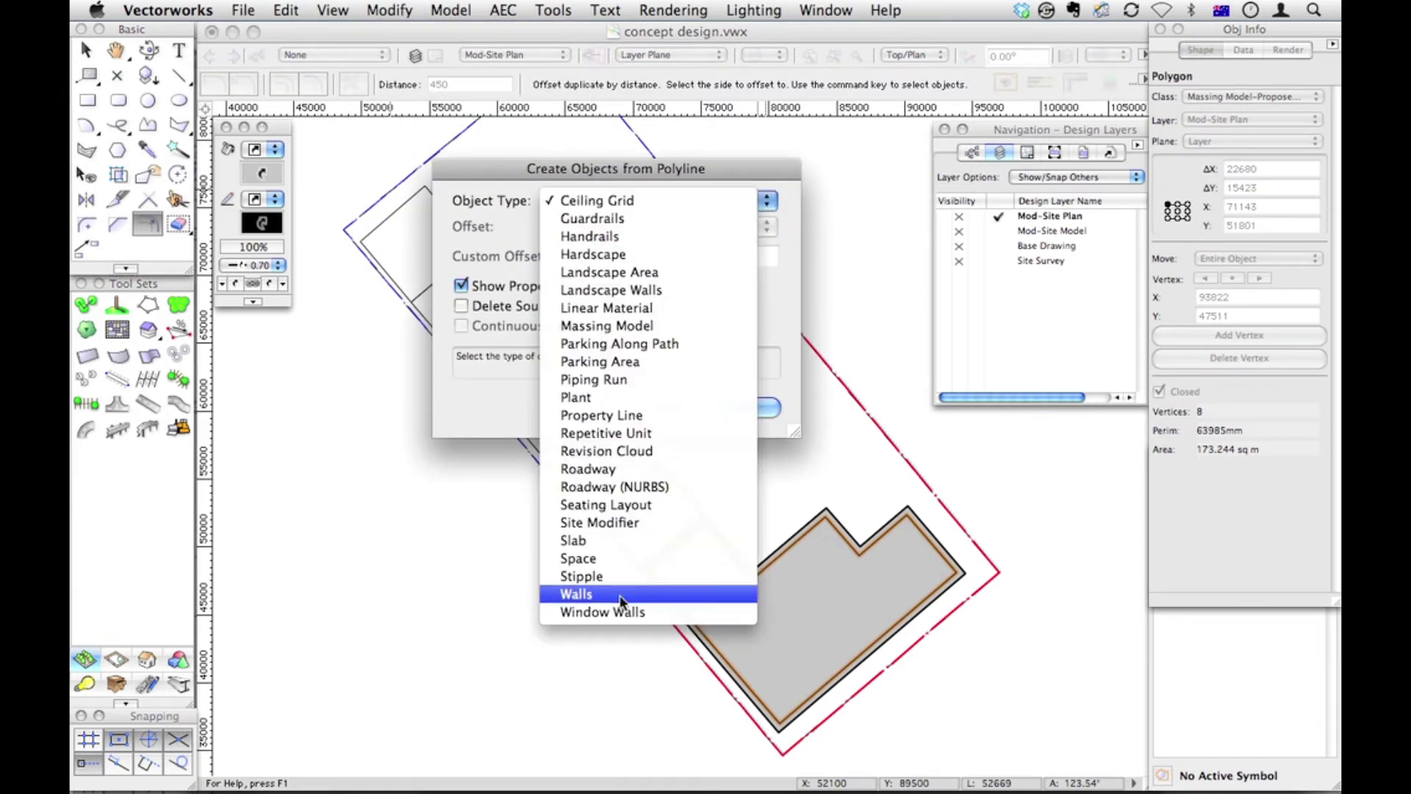
pyautogui.click(606, 325)
pyautogui.click(505, 307)
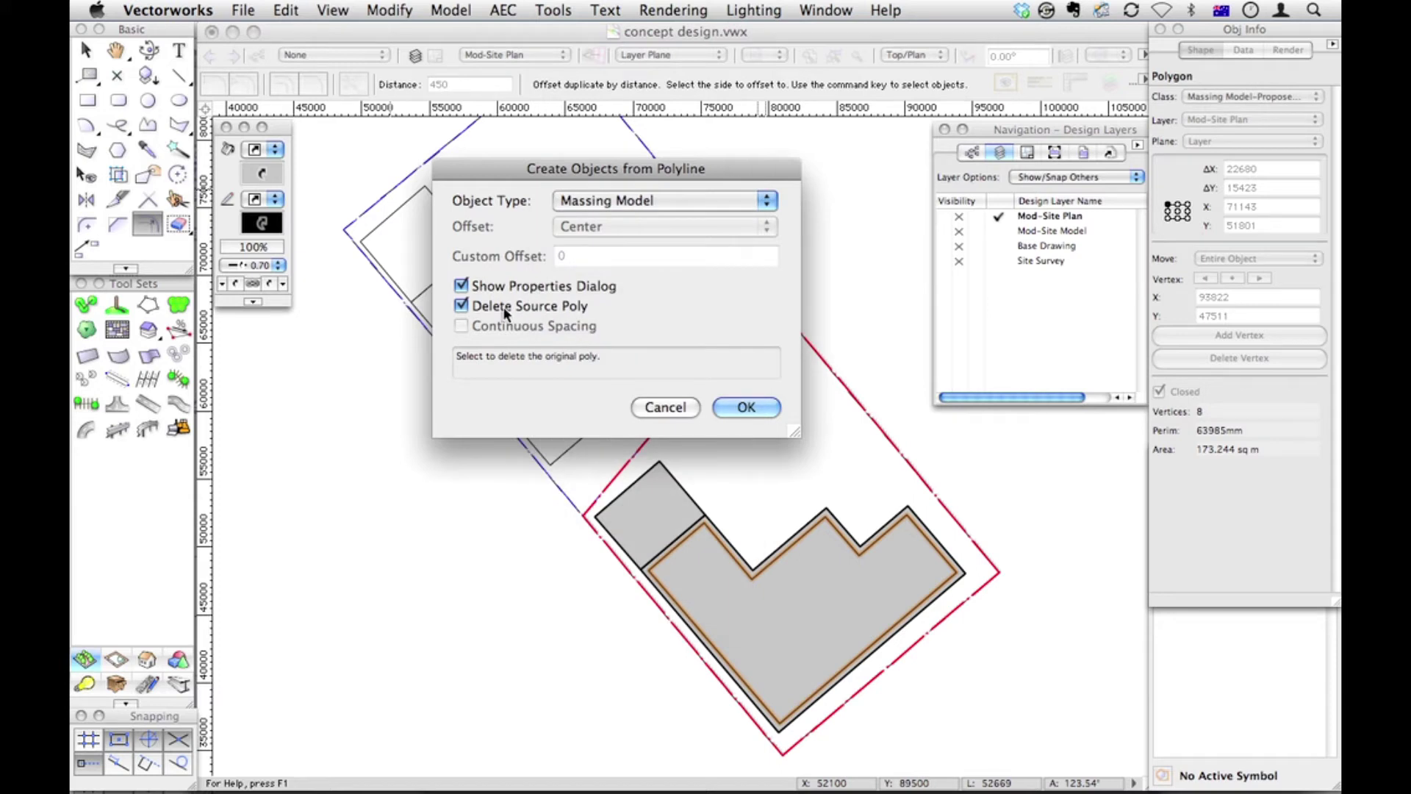
pyautogui.click(749, 408)
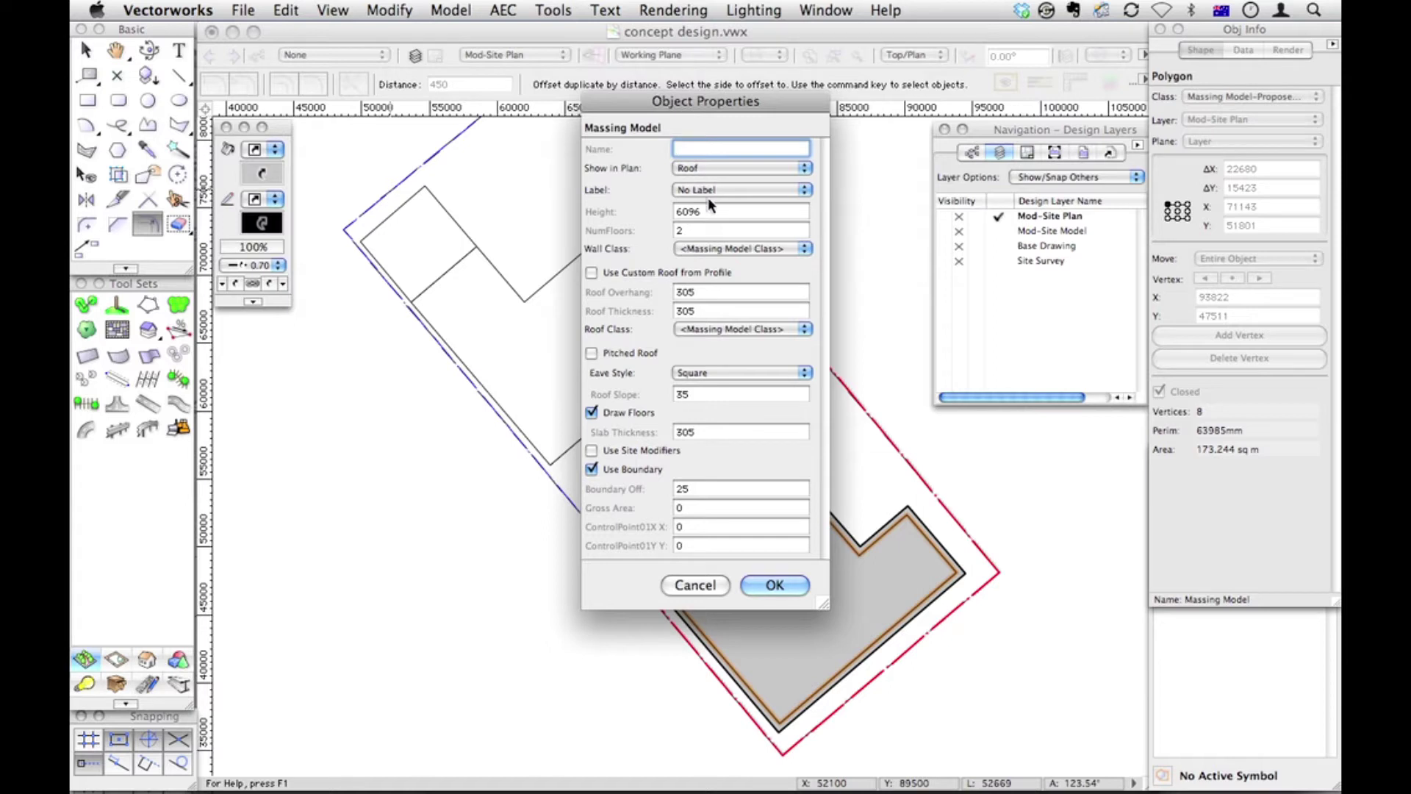
# Assign the Proposed Walls class to the walls and Proposed Roof class to the roof.
pyautogui.click(710, 248)
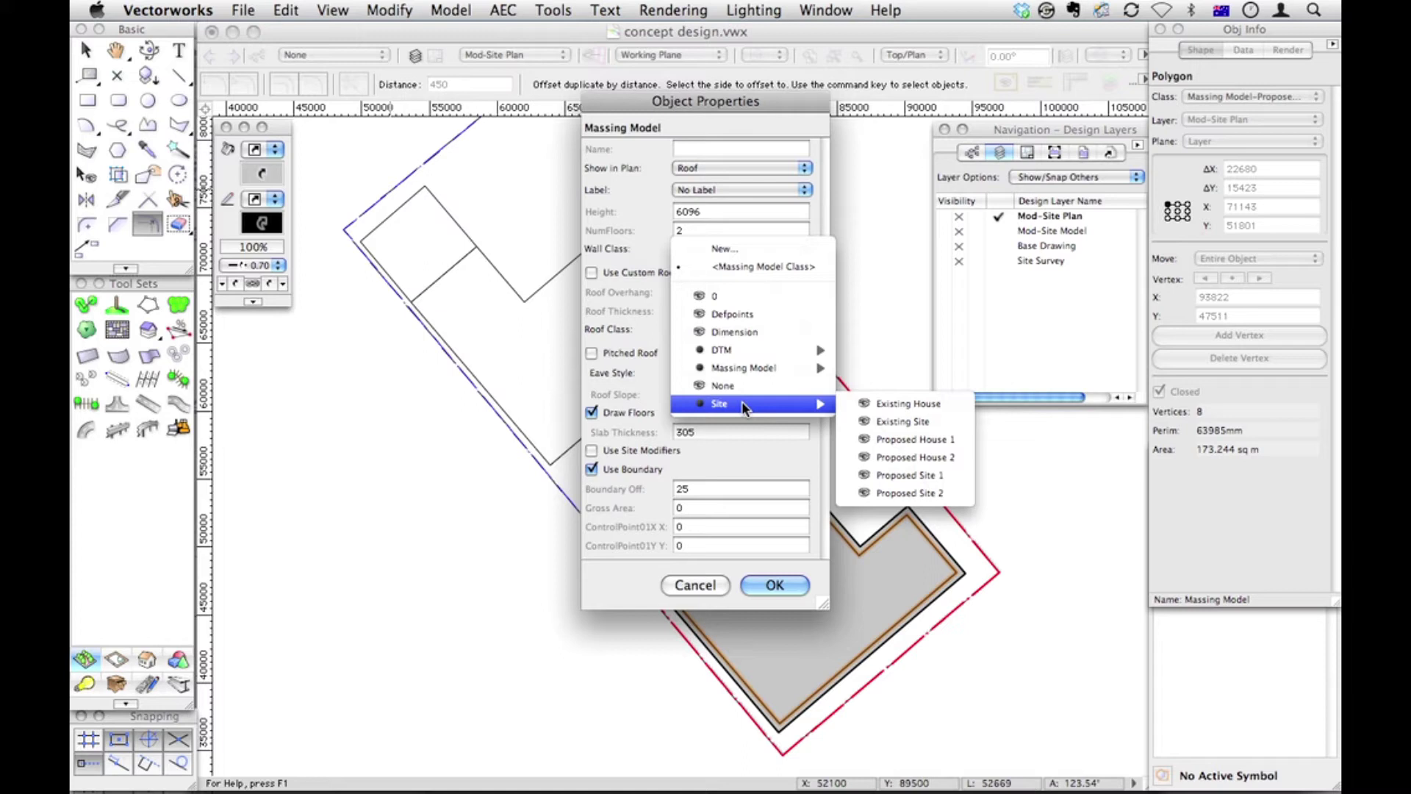
pyautogui.moveTo(739, 373)
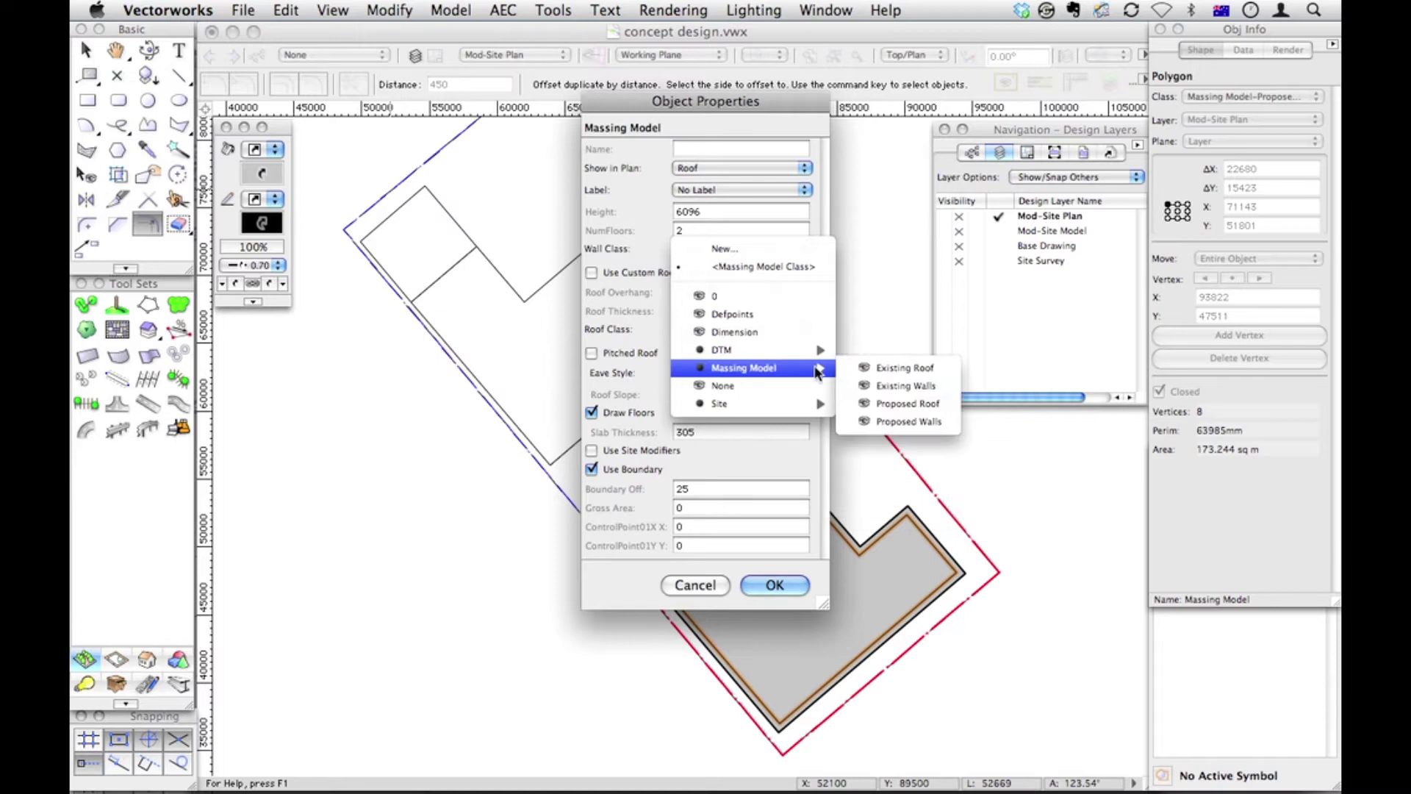
pyautogui.click(891, 420)
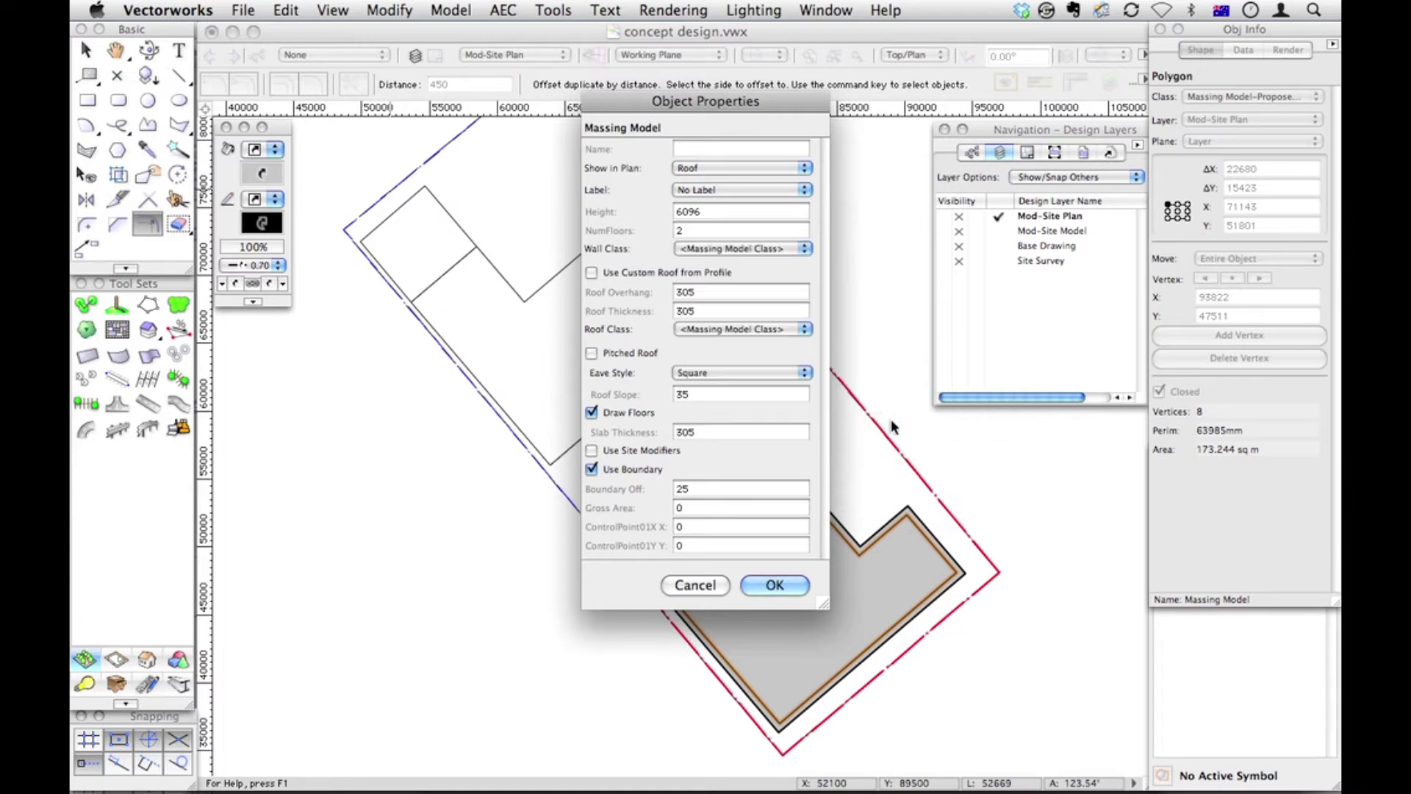
pyautogui.click(769, 334)
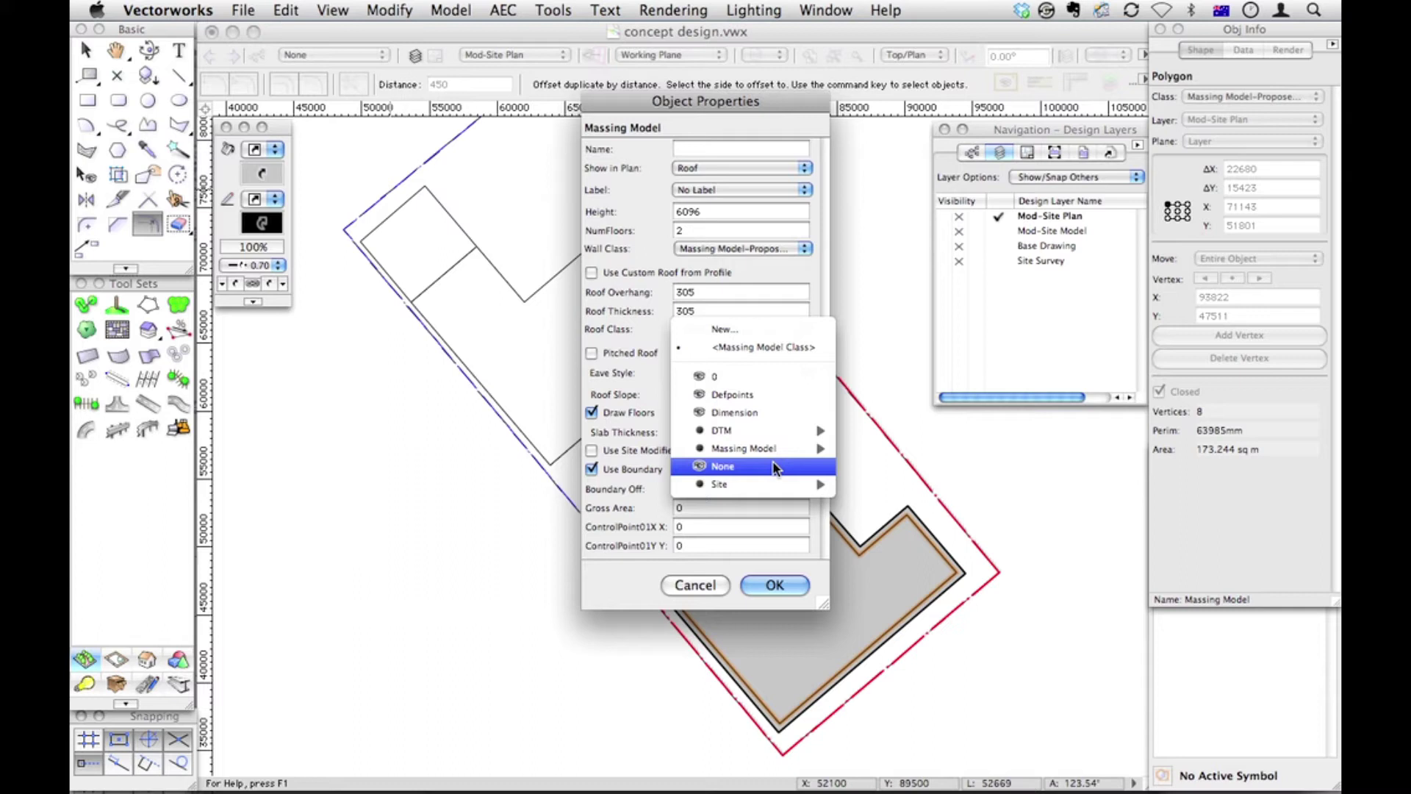
pyautogui.moveTo(794, 455)
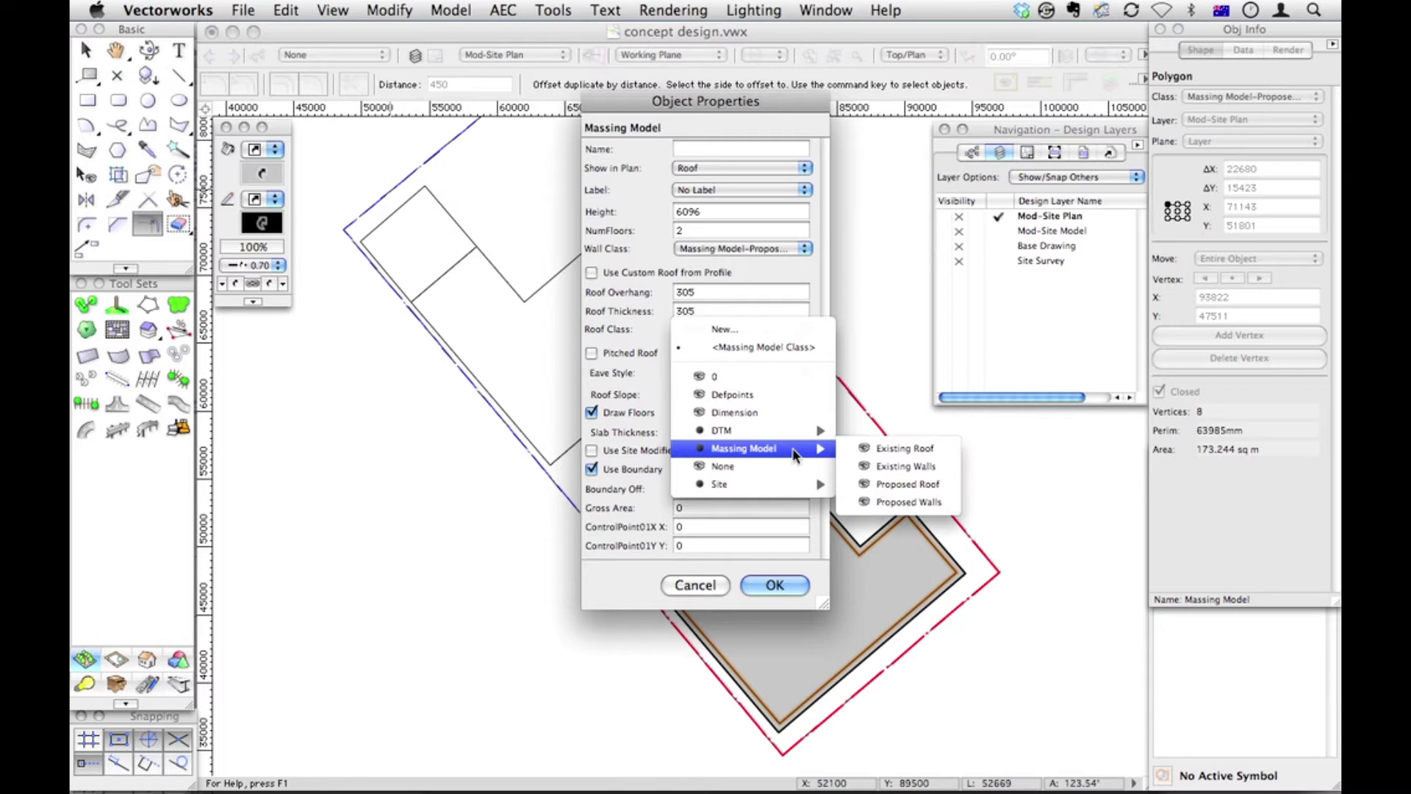
pyautogui.click(879, 484)
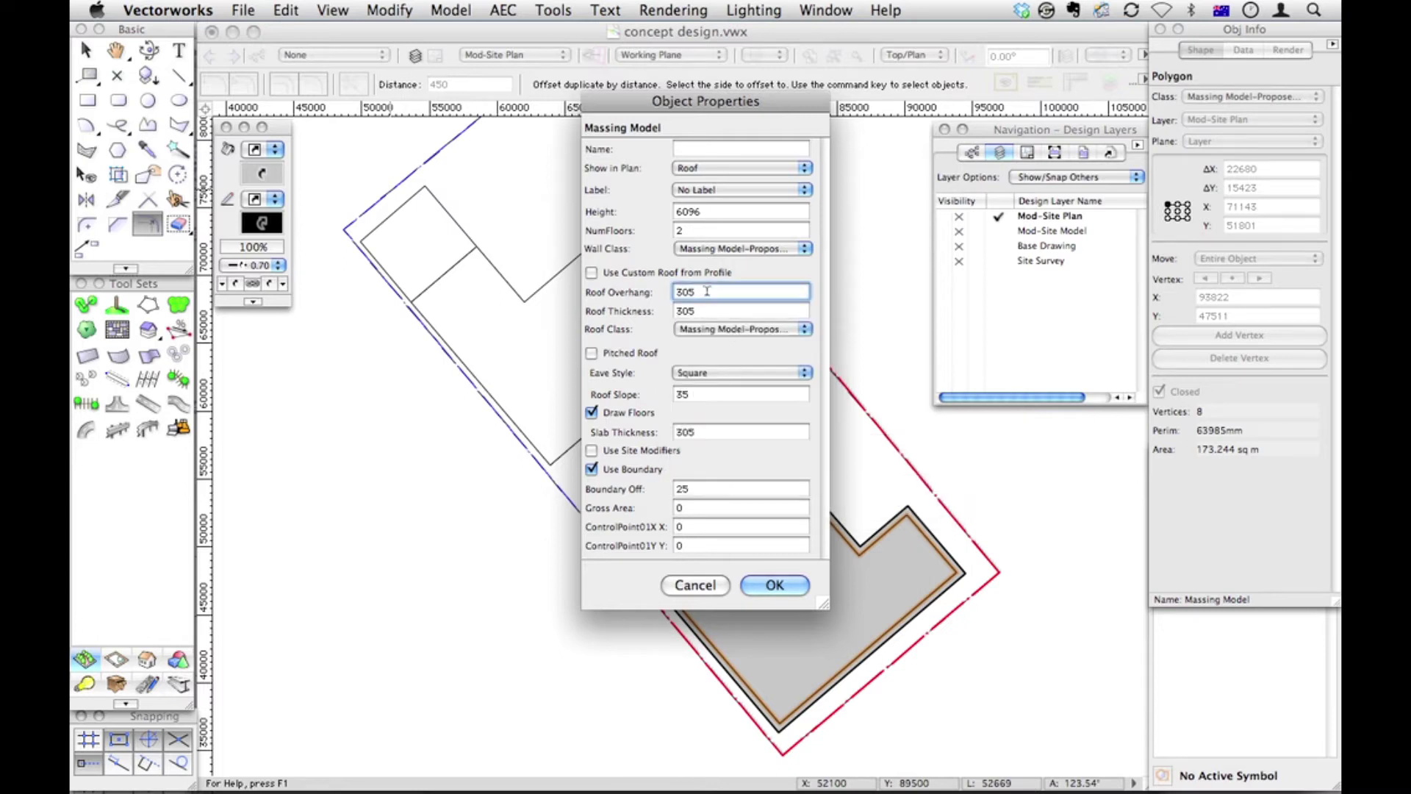
# Set roof overhang 450 and thickness 20, and enable Pitched Roof and Site Modifiers.
pyautogui.write('450')
pyautogui.press('Tab')
pyautogui.write('20')
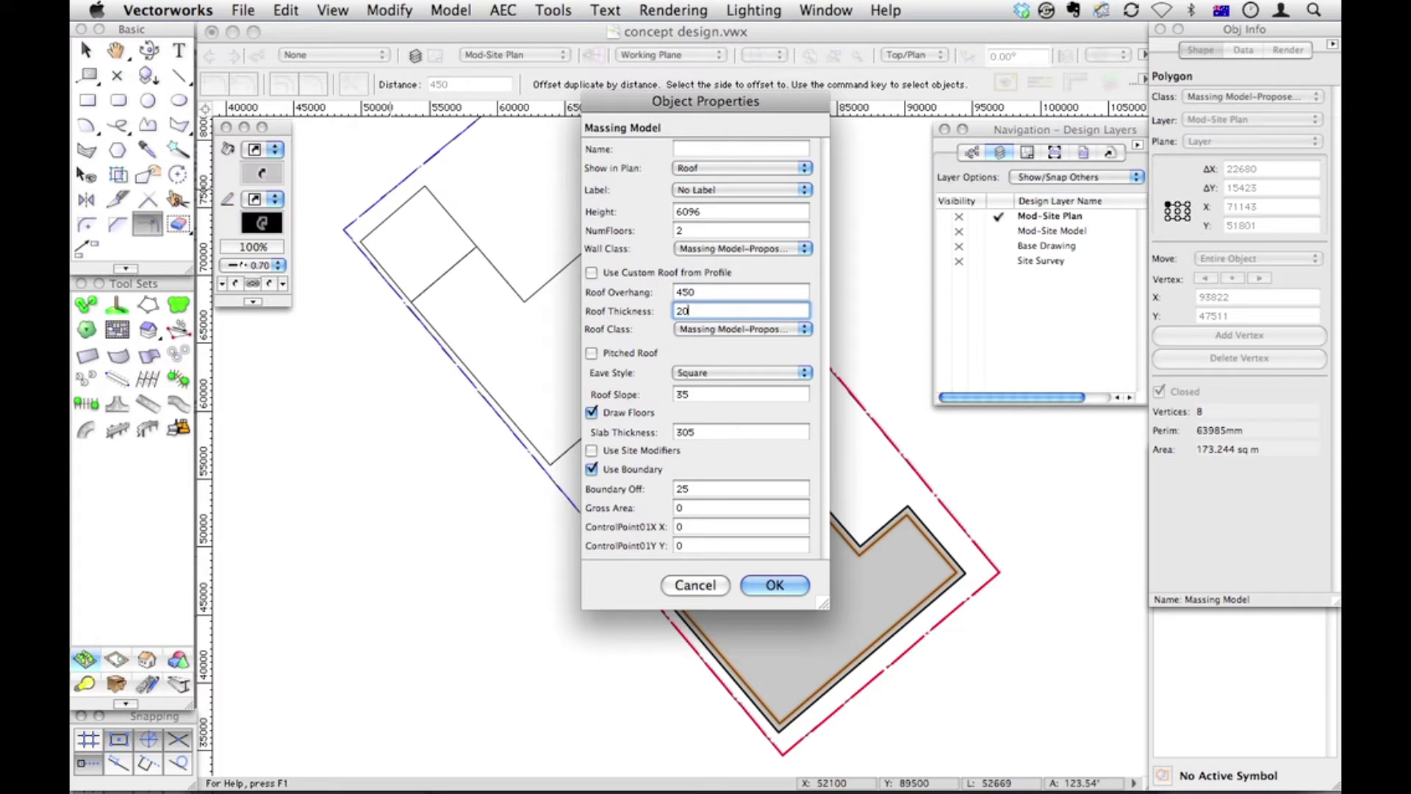
pyautogui.click(621, 355)
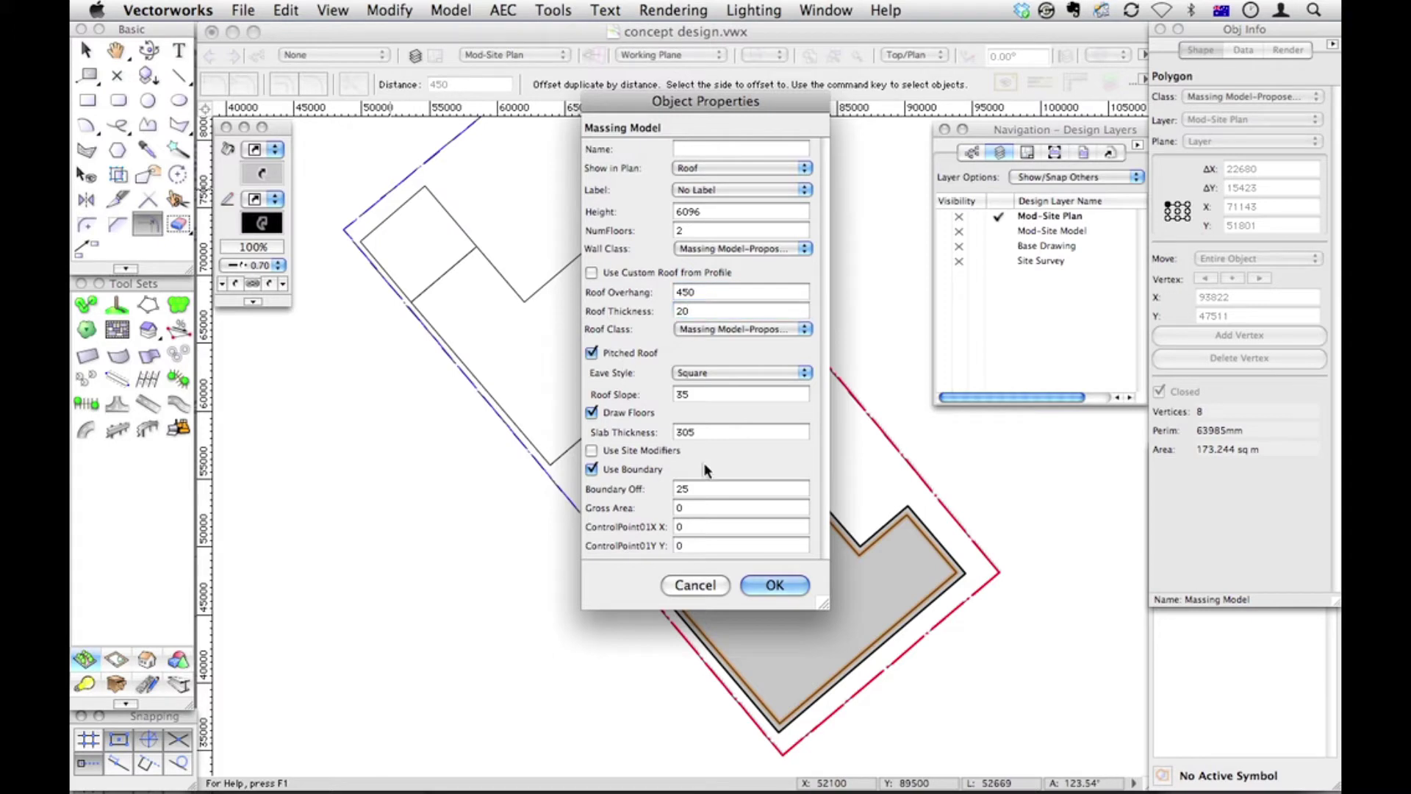
pyautogui.click(619, 448)
# Set the height to 4500 with 1 floor and name the model new house 2.
pyautogui.doubleClick(717, 212)
pyautogui.write('4500')
pyautogui.press('Tab')
pyautogui.write('1')
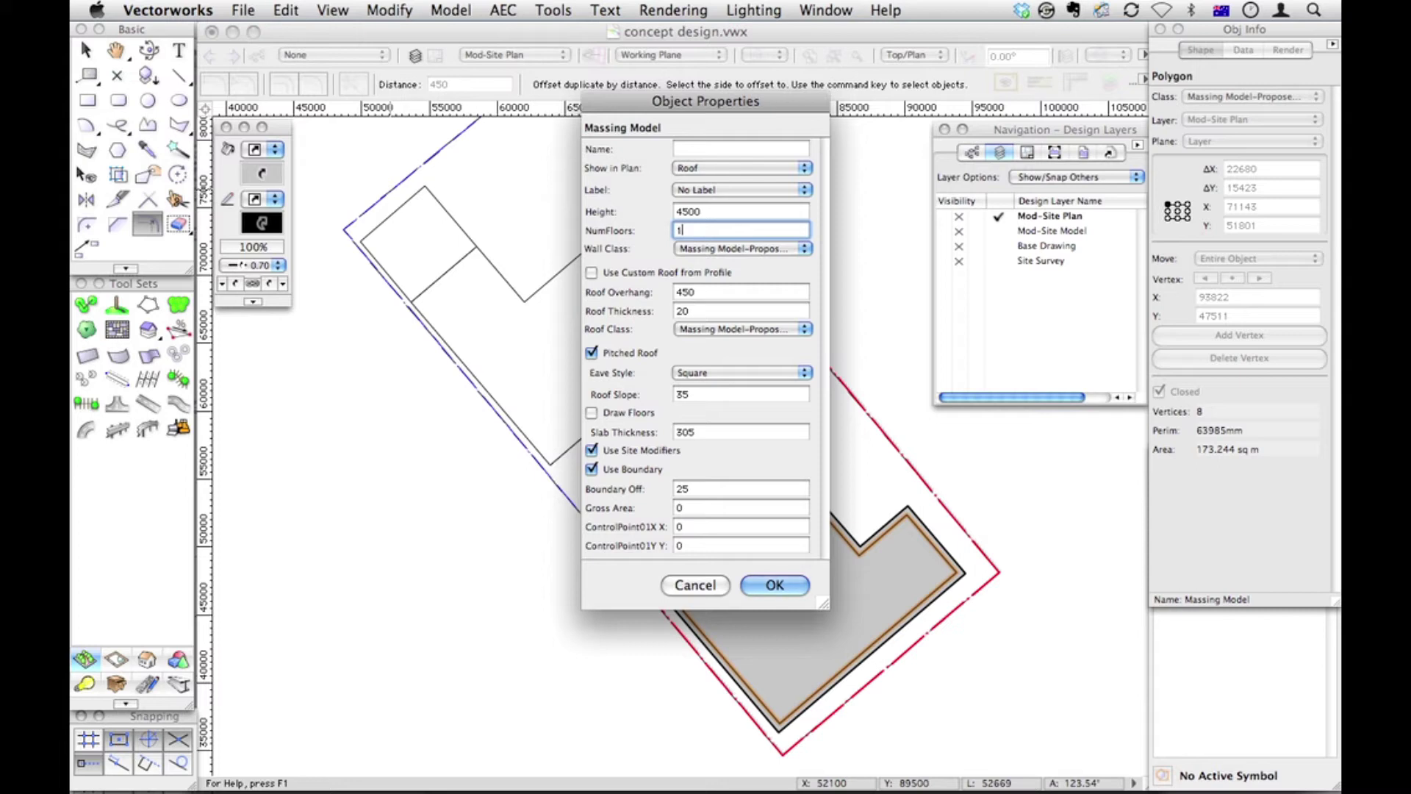
pyautogui.click(697, 148)
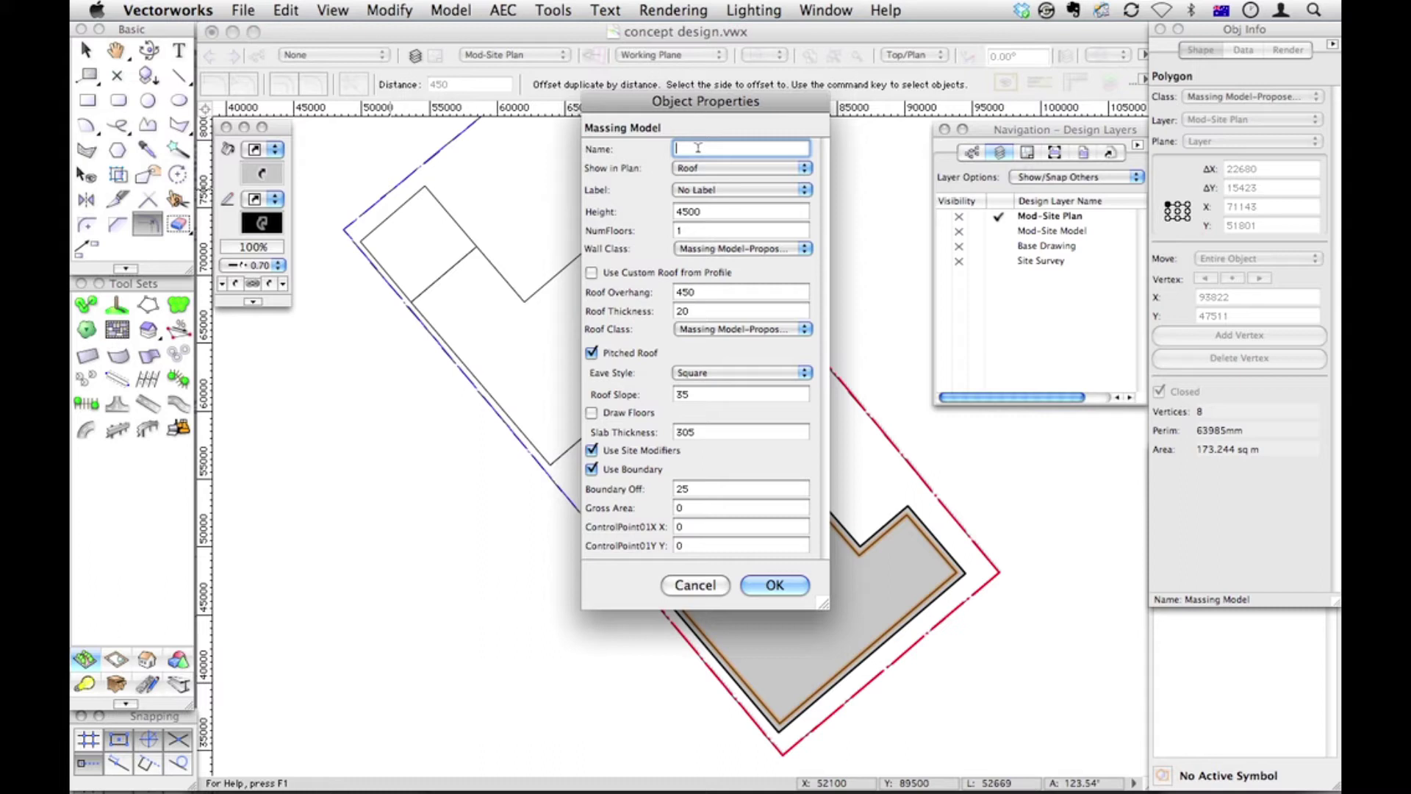
pyautogui.write('nre')
pyautogui.write(' house 2')
# Create the new house 2 massing model and label it with its name on the plan.
pyautogui.press('Return')
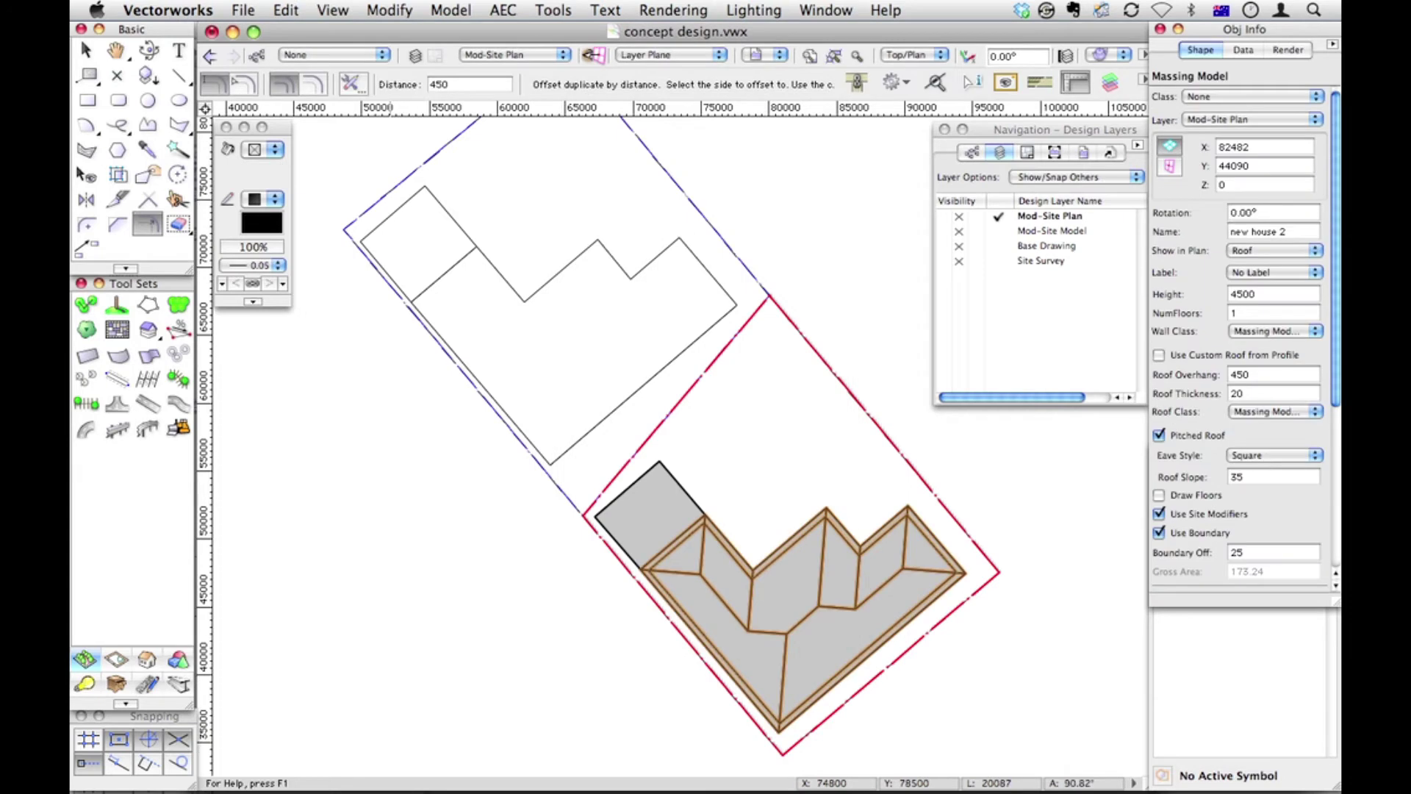
pyautogui.click(1238, 271)
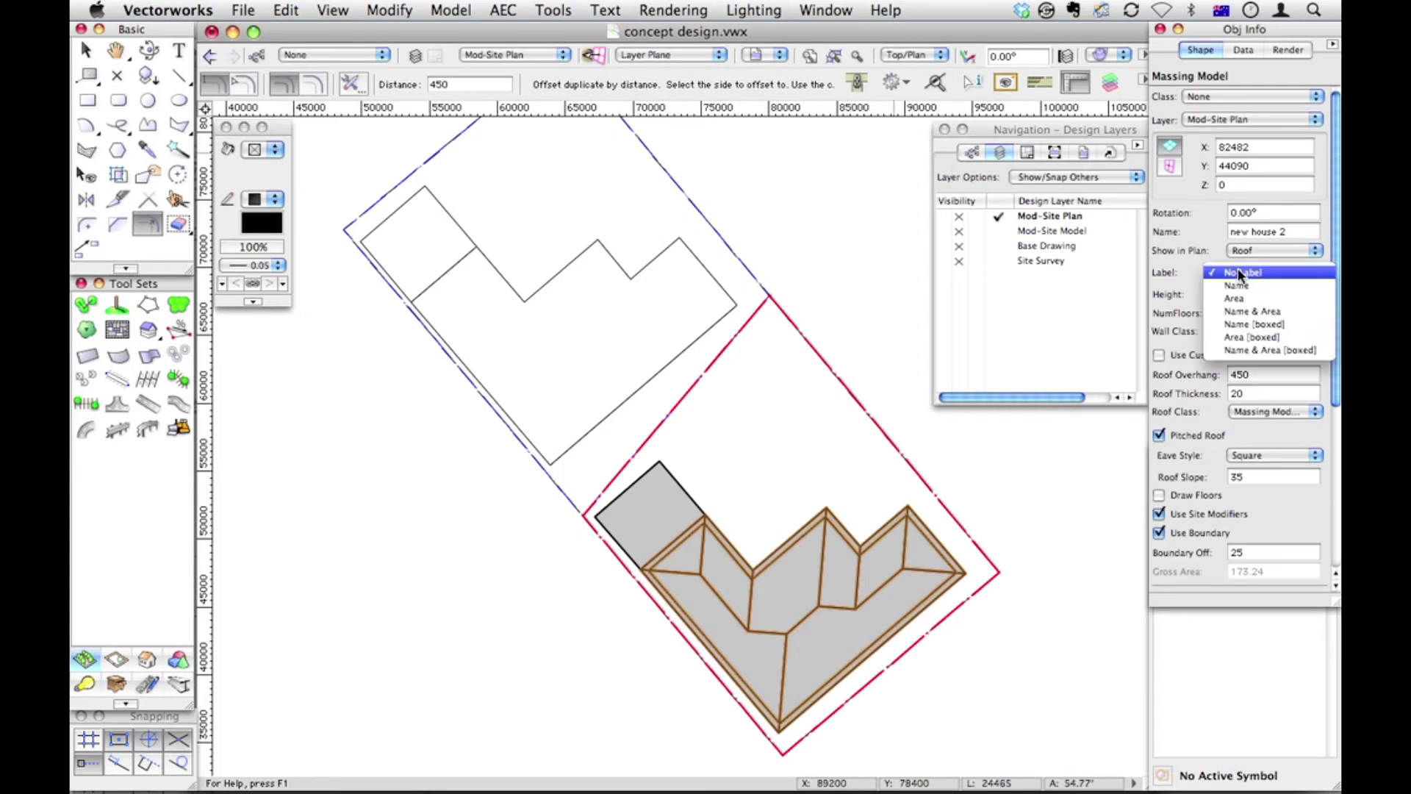
pyautogui.click(1250, 298)
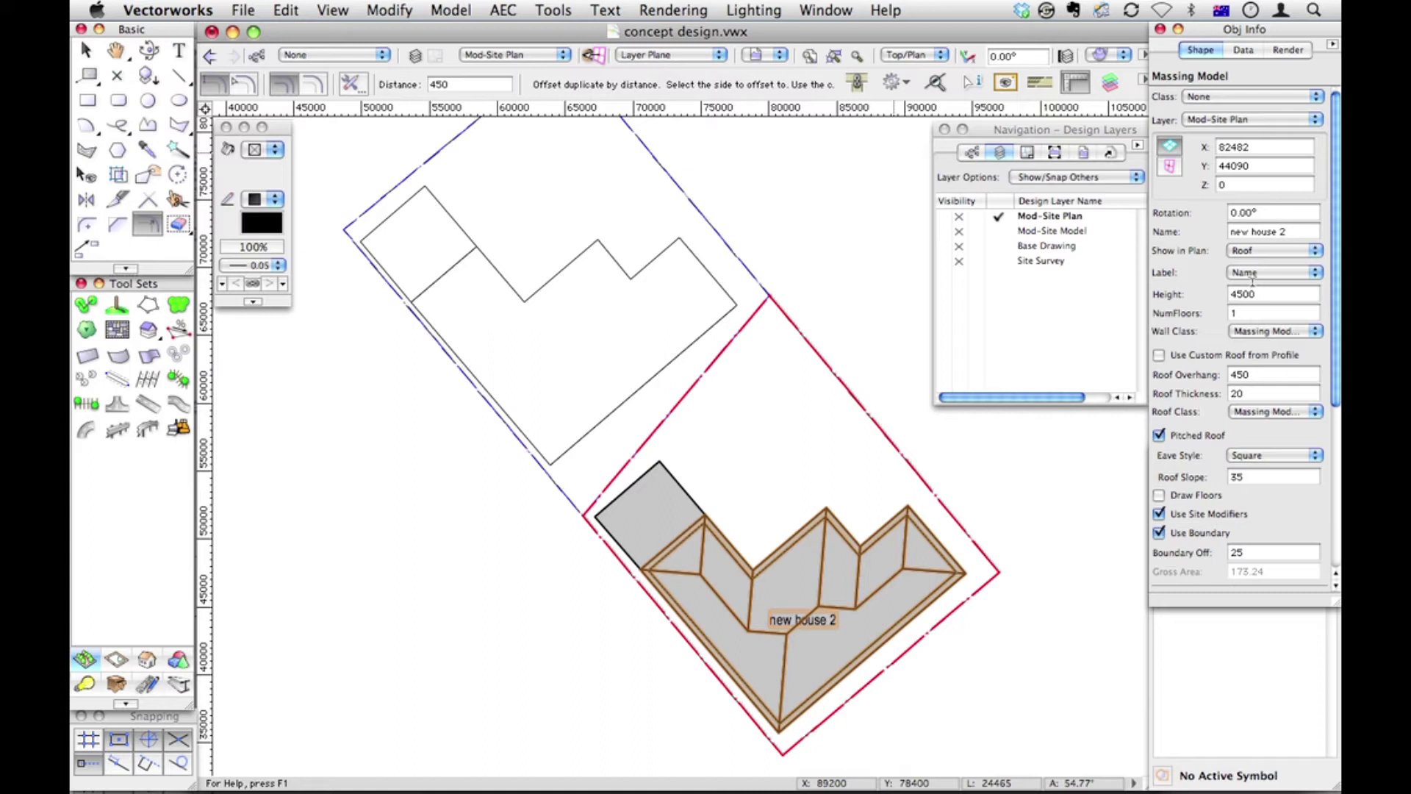
# Convert the garage rectangle into a massing model named new garage 2, labelled by name.
pyautogui.press('x')
pyautogui.click(653, 507)
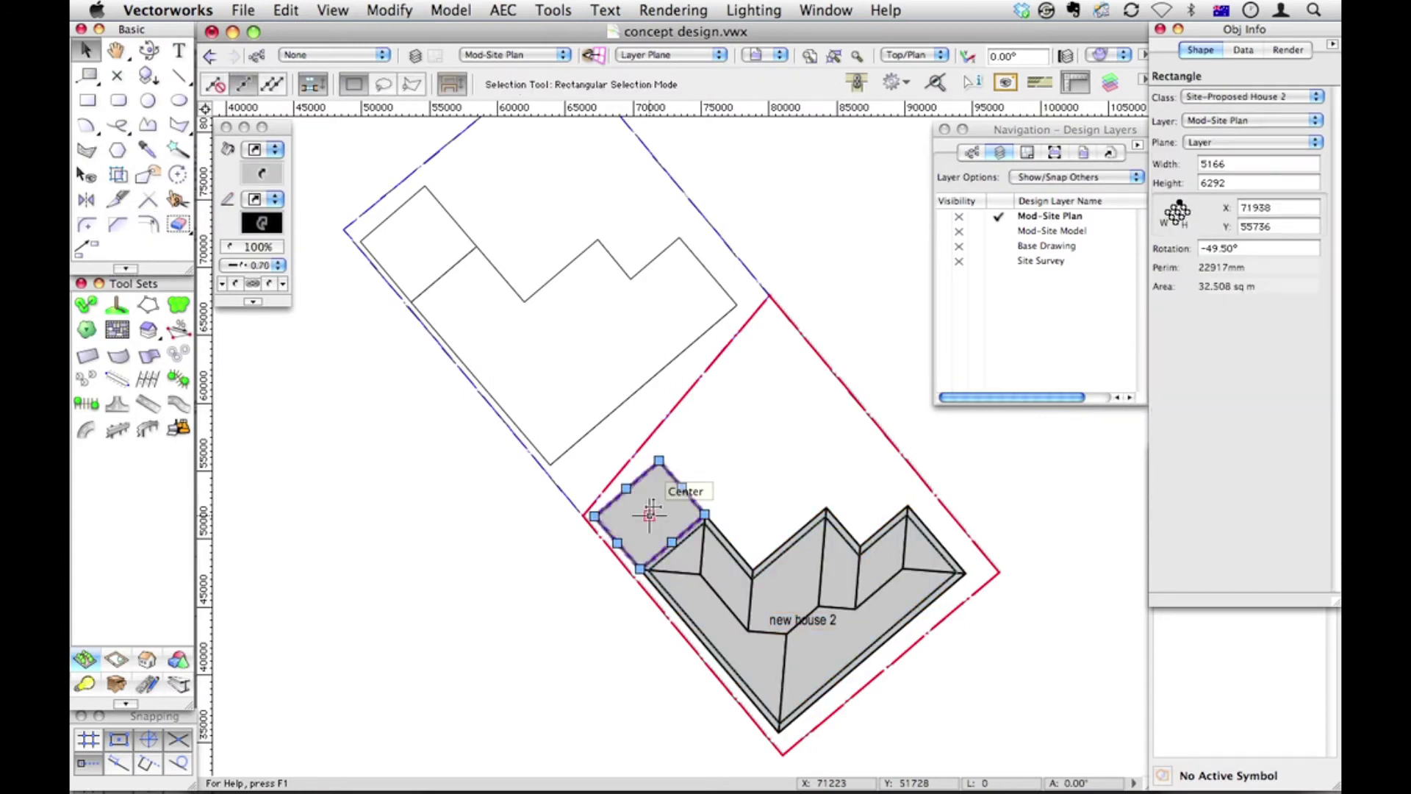
pyautogui.rightClick(654, 468)
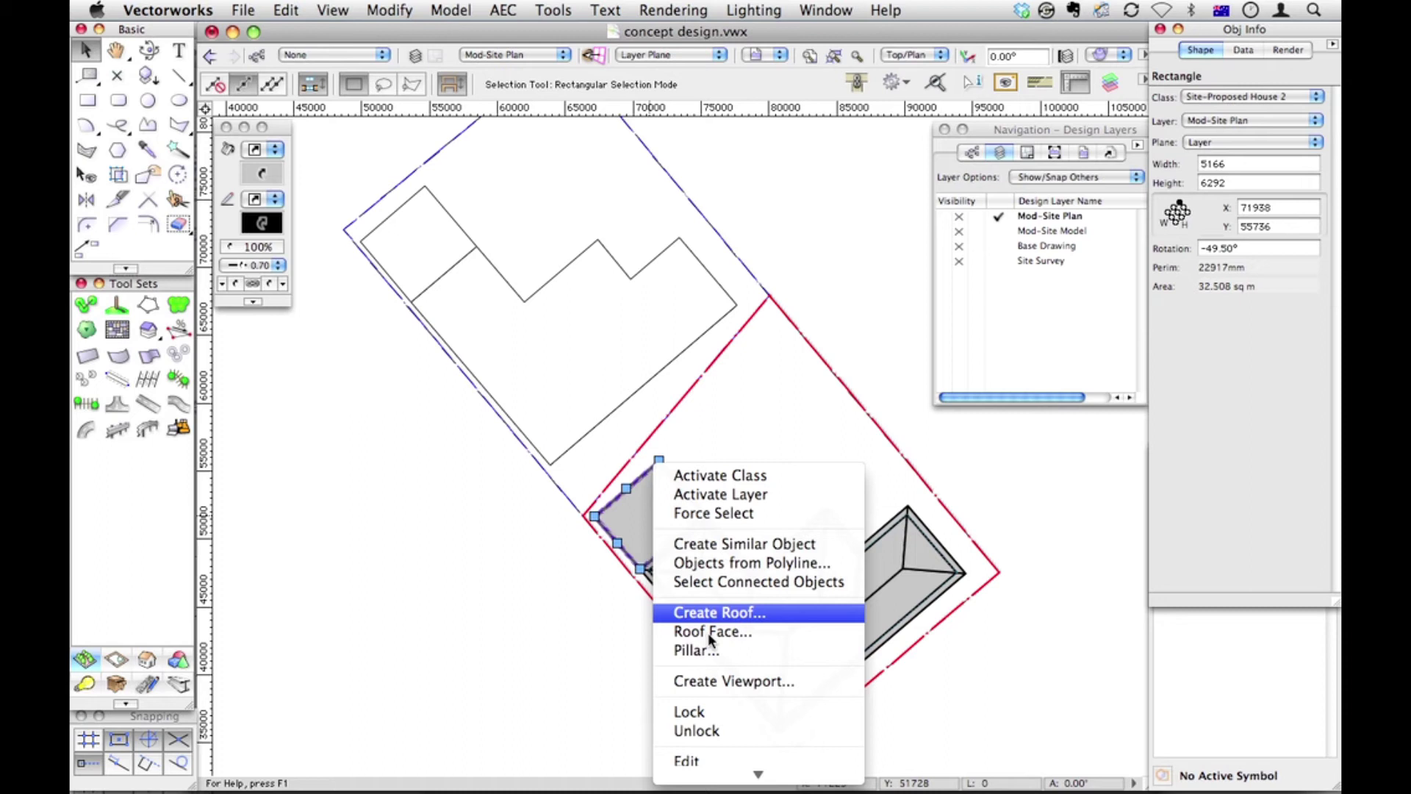
pyautogui.click(711, 565)
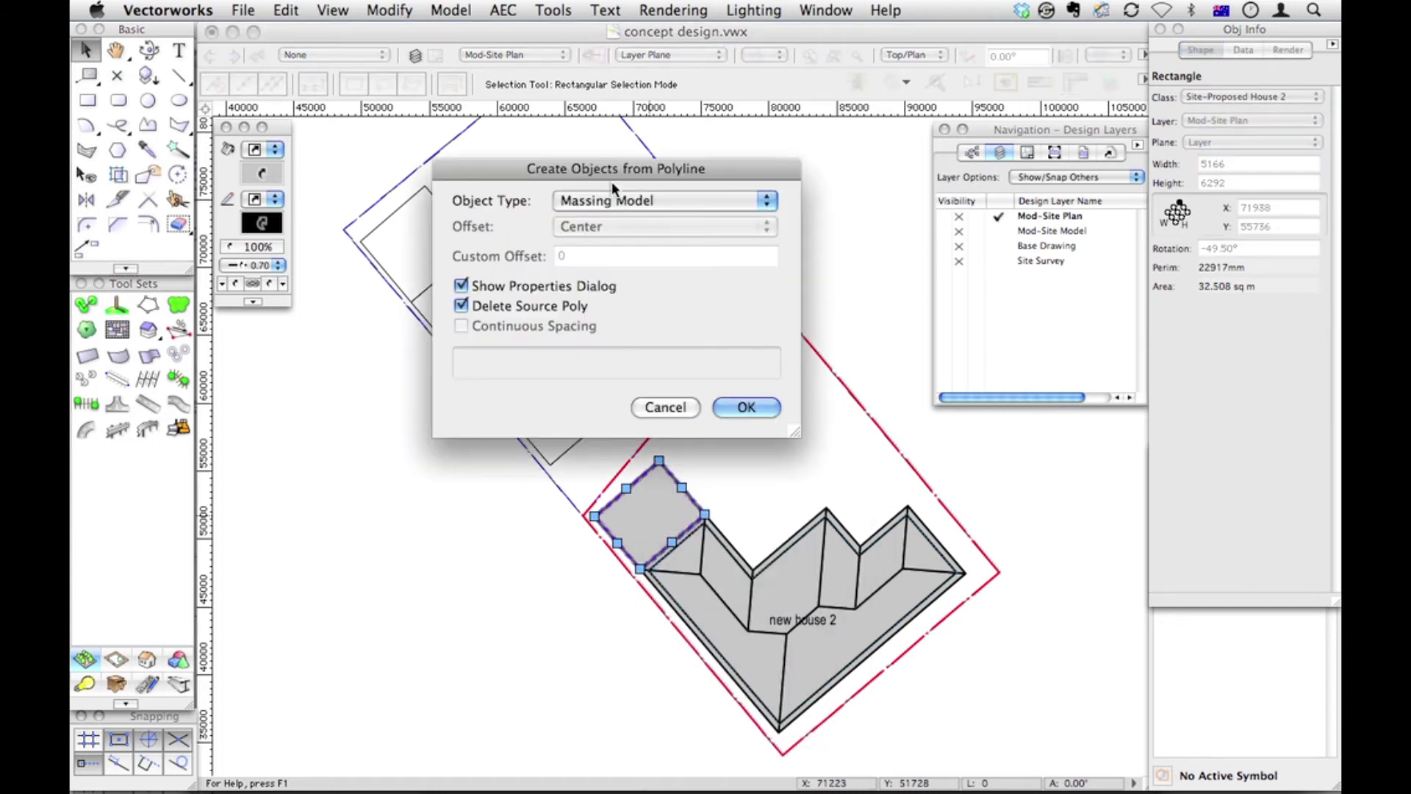
pyautogui.click(752, 409)
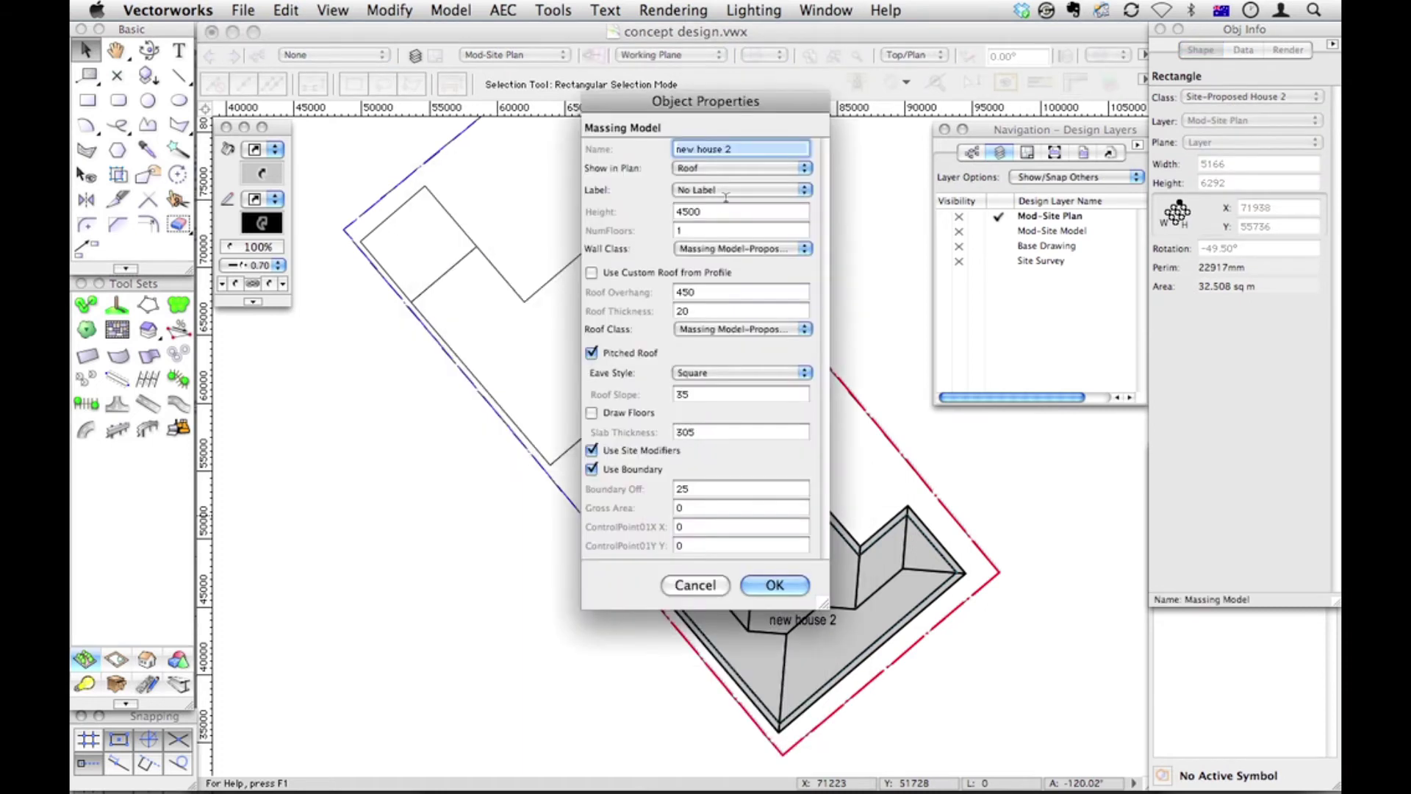
pyautogui.press('Right')
pyautogui.press('BackSpace')
pyautogui.press('BackSpace')
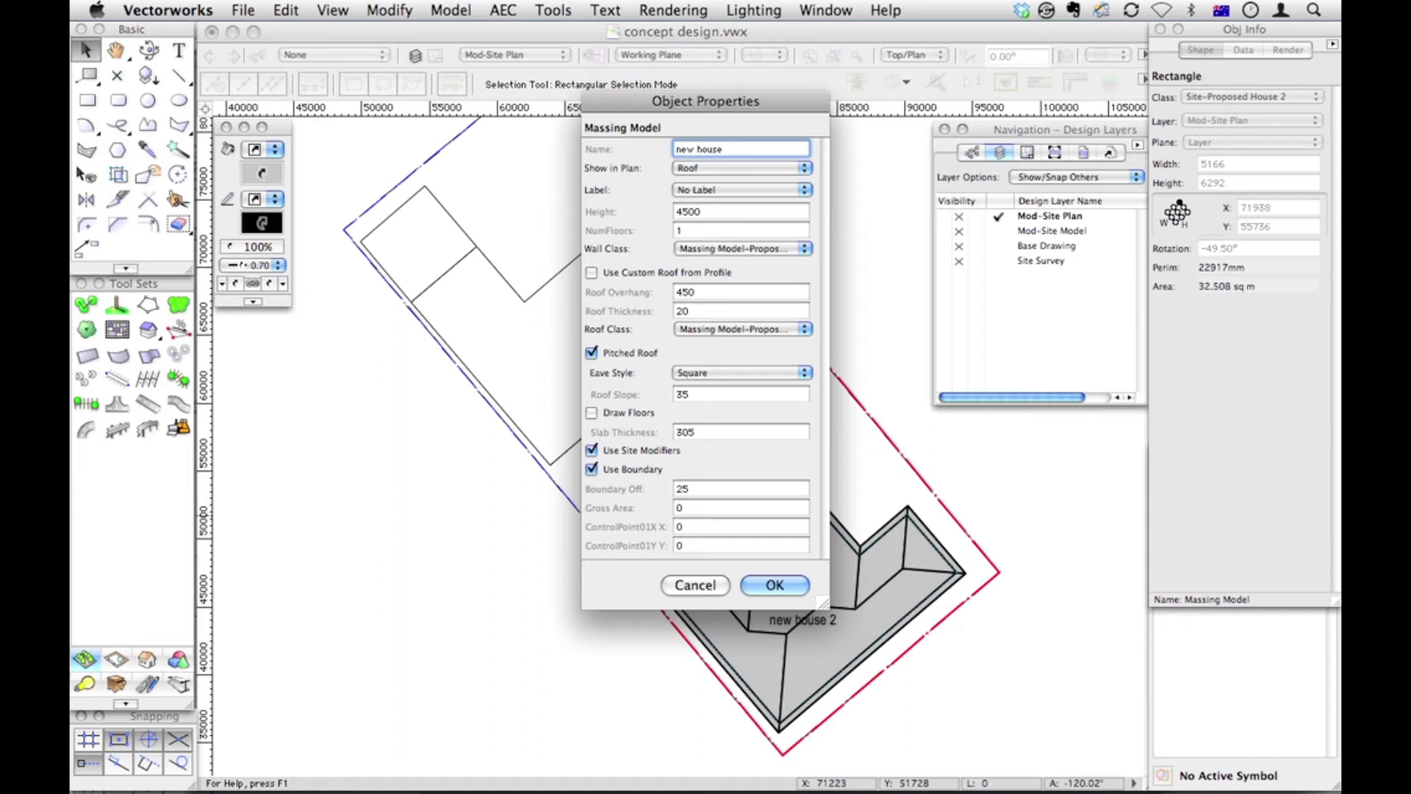
pyautogui.press('BackSpace')
pyautogui.press('BackSpace')
pyautogui.press('BackSpace')
pyautogui.press('BackSpace')
pyautogui.press('BackSpace')
pyautogui.write('garage 2')
pyautogui.click(750, 188)
pyautogui.click(750, 199)
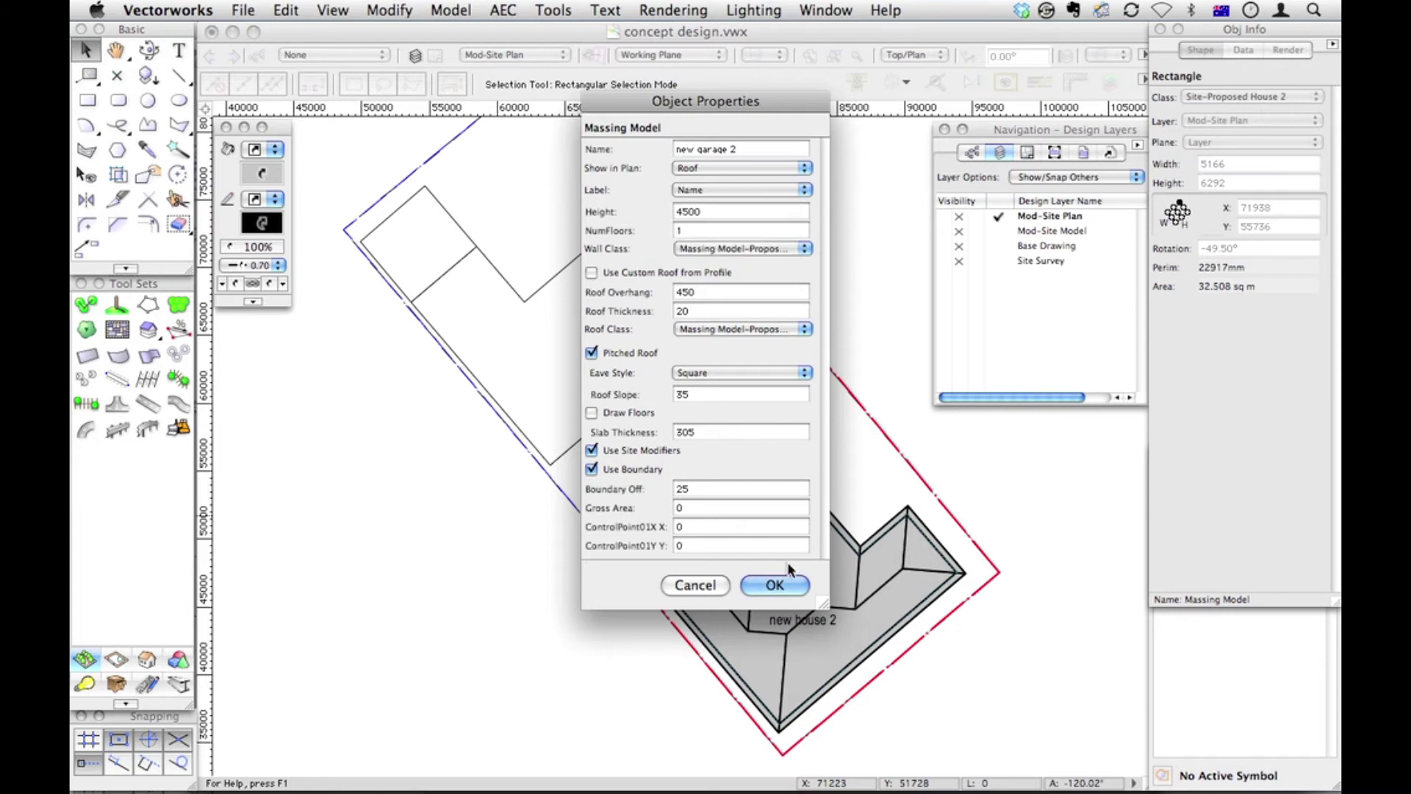
pyautogui.click(775, 586)
# Delete the garage massing model and undo to restore the plain square garage footprint.
pyautogui.click(611, 613)
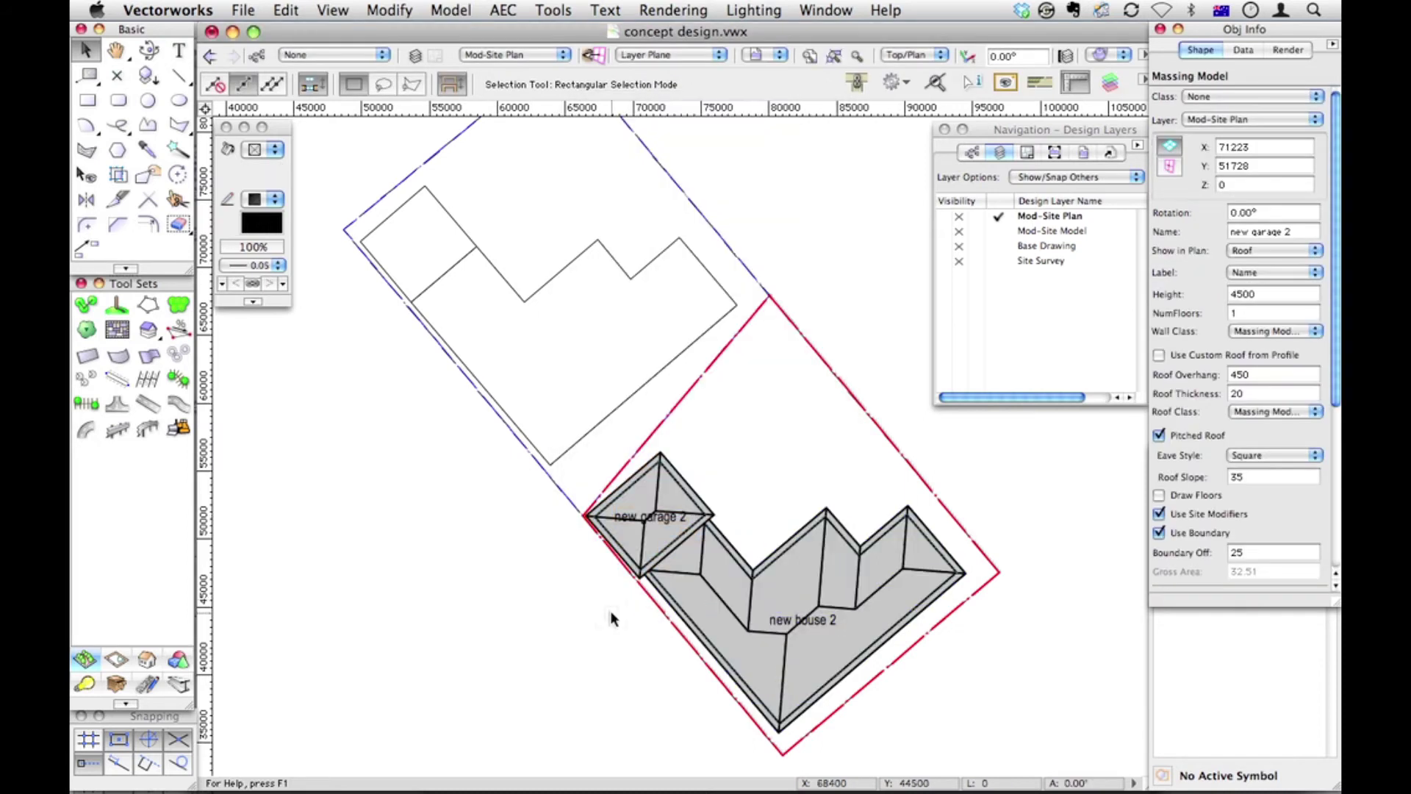
pyautogui.click(650, 519)
pyautogui.press('Delete')
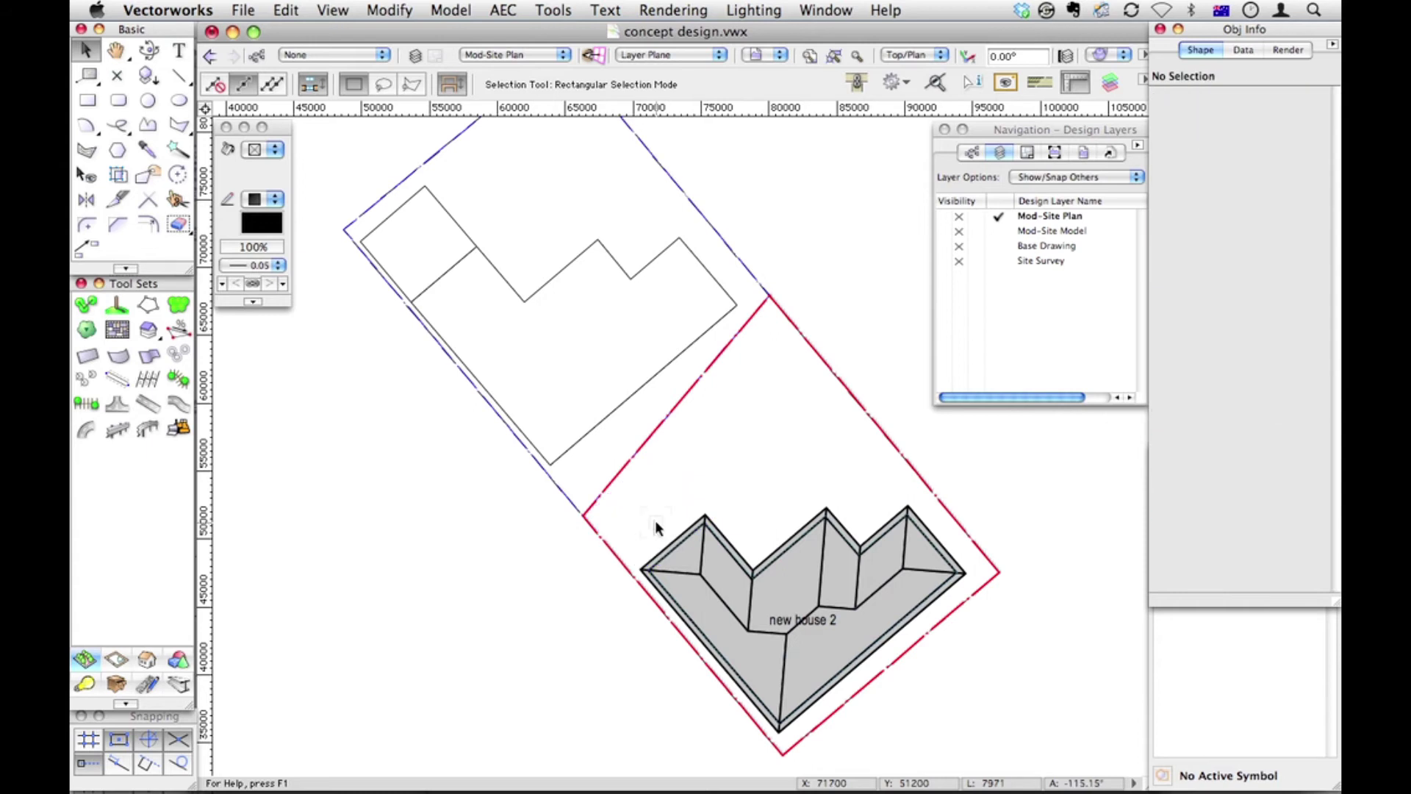
pyautogui.press('super+z')
pyautogui.press('super+z')
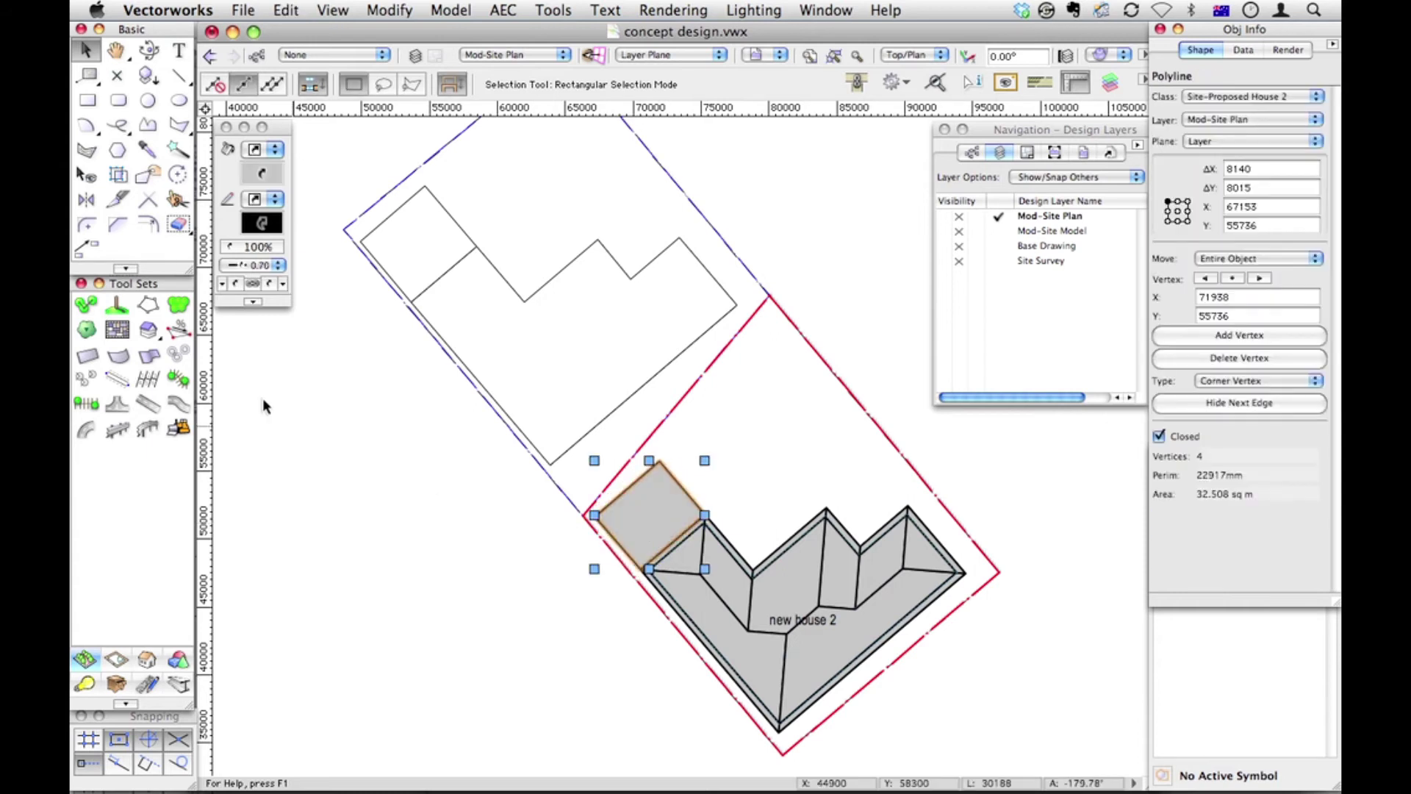
# Offset the garage rectangle 450 inward and make it a massing model named new garage 2, labelled by name.
pyautogui.click(146, 226)
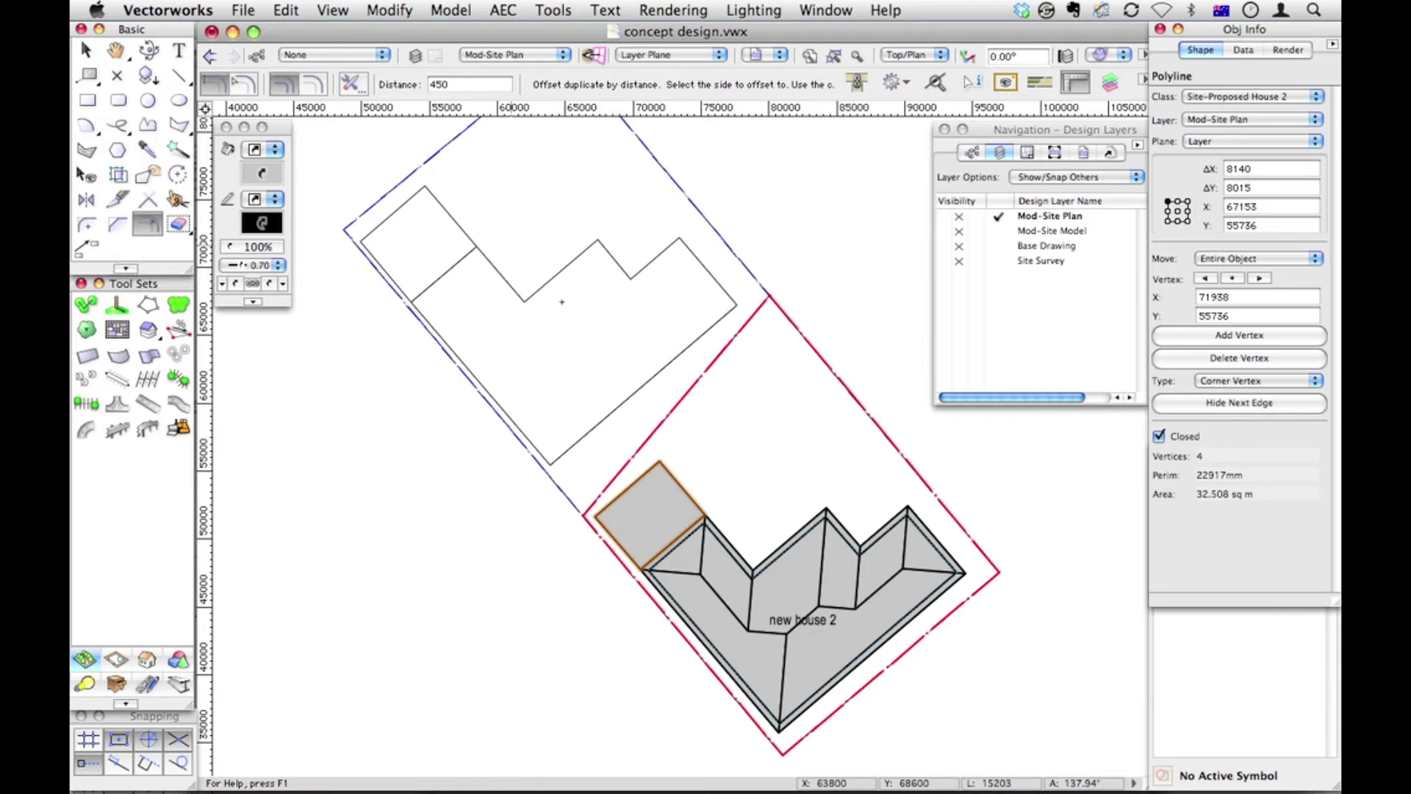
pyautogui.click(649, 507)
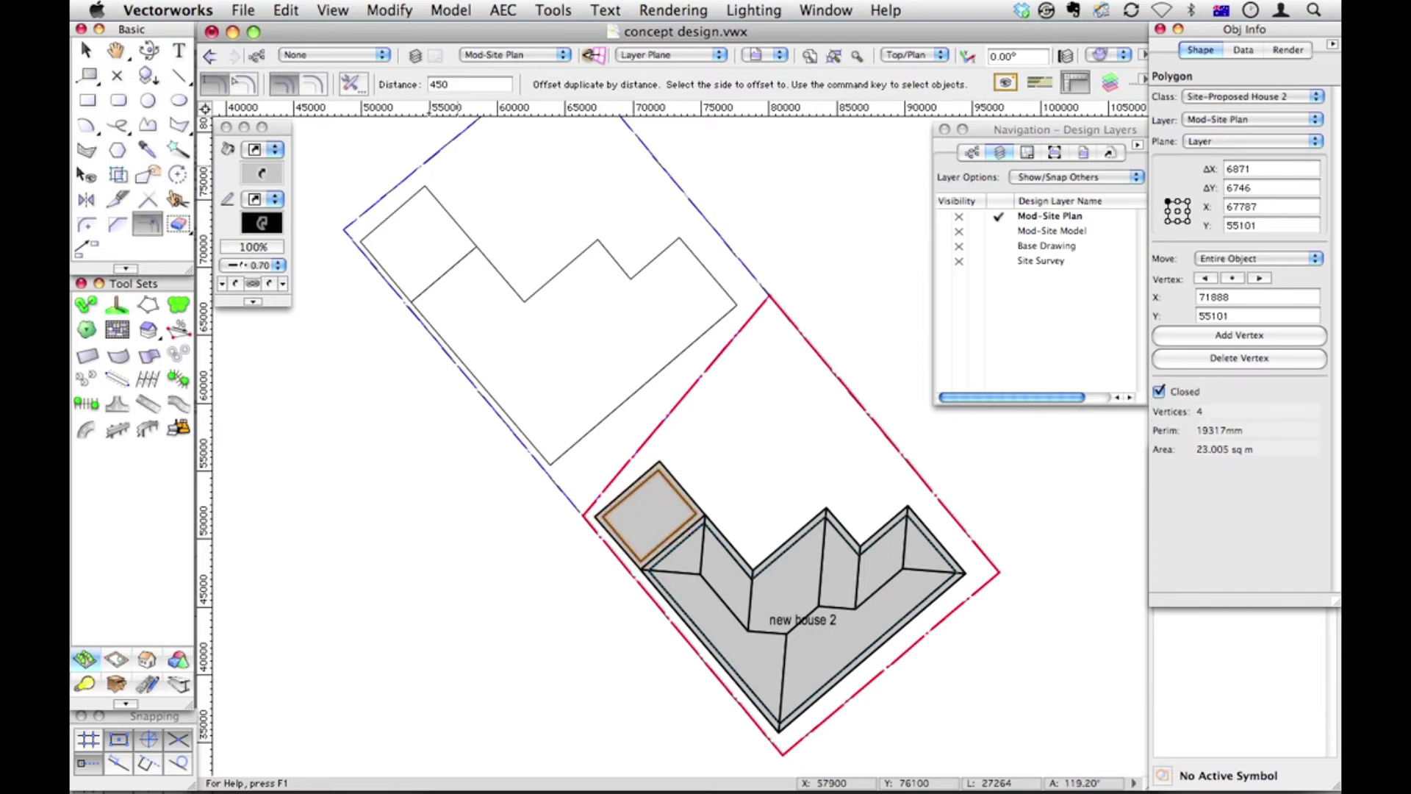
pyautogui.rightClick(642, 522)
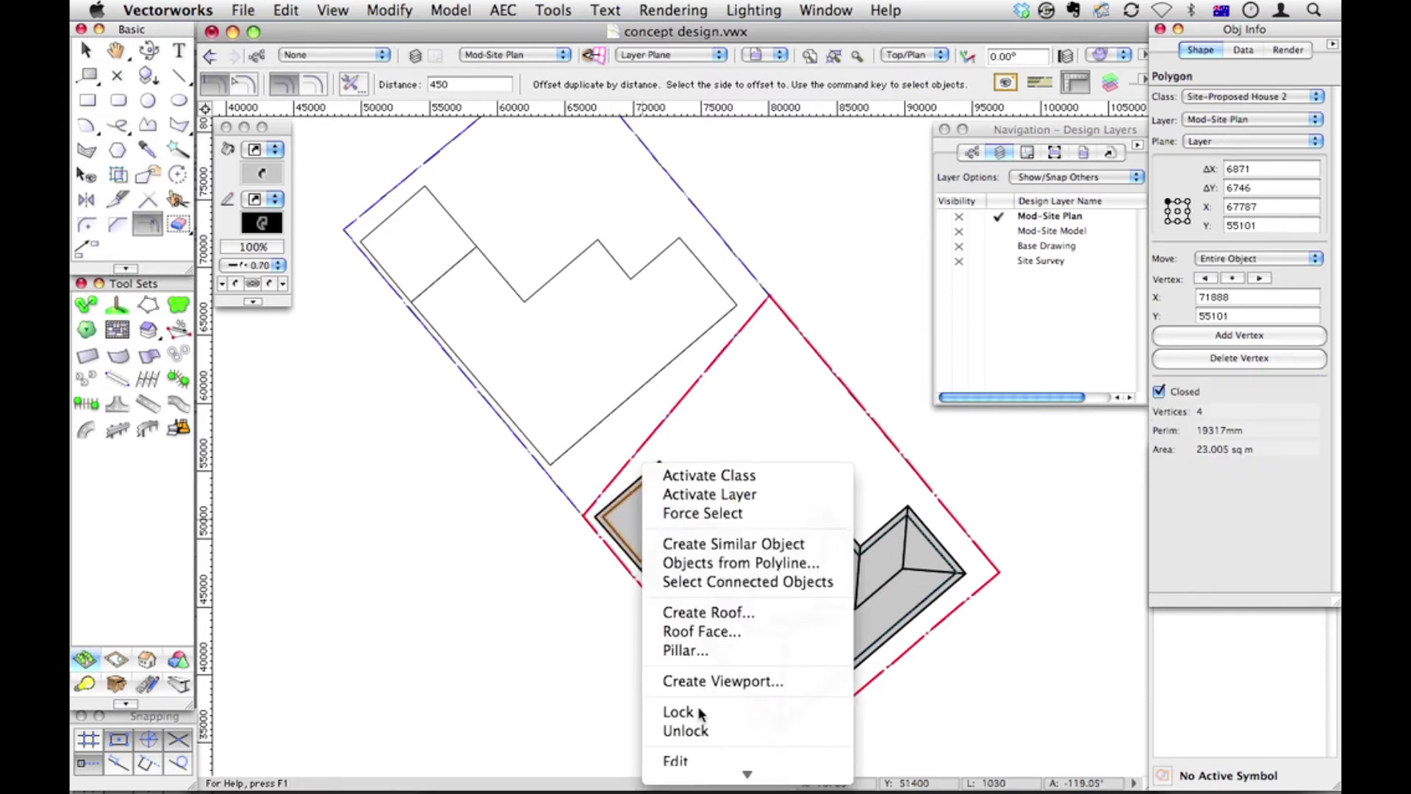
pyautogui.click(697, 563)
pyautogui.click(742, 407)
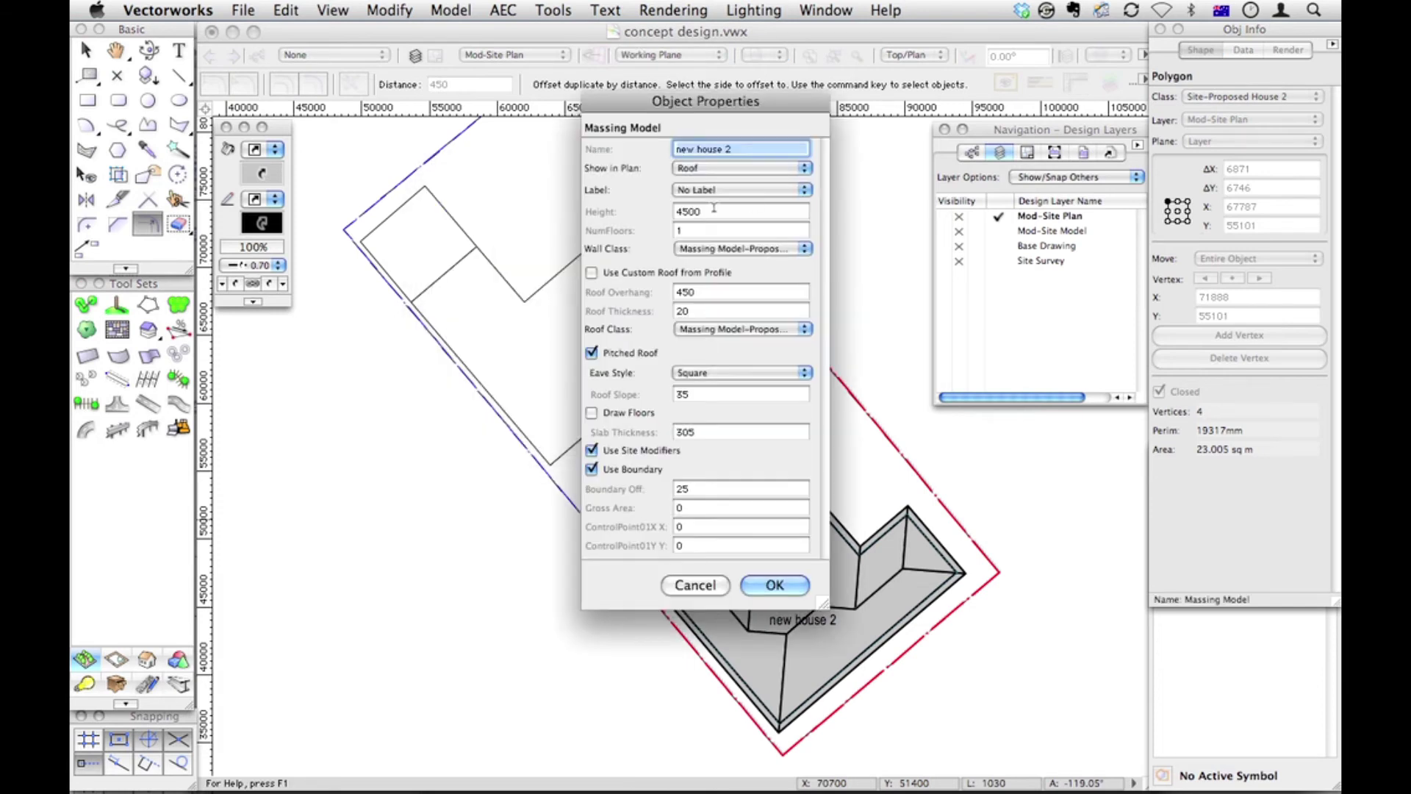
pyautogui.click(712, 149)
pyautogui.write('garage')
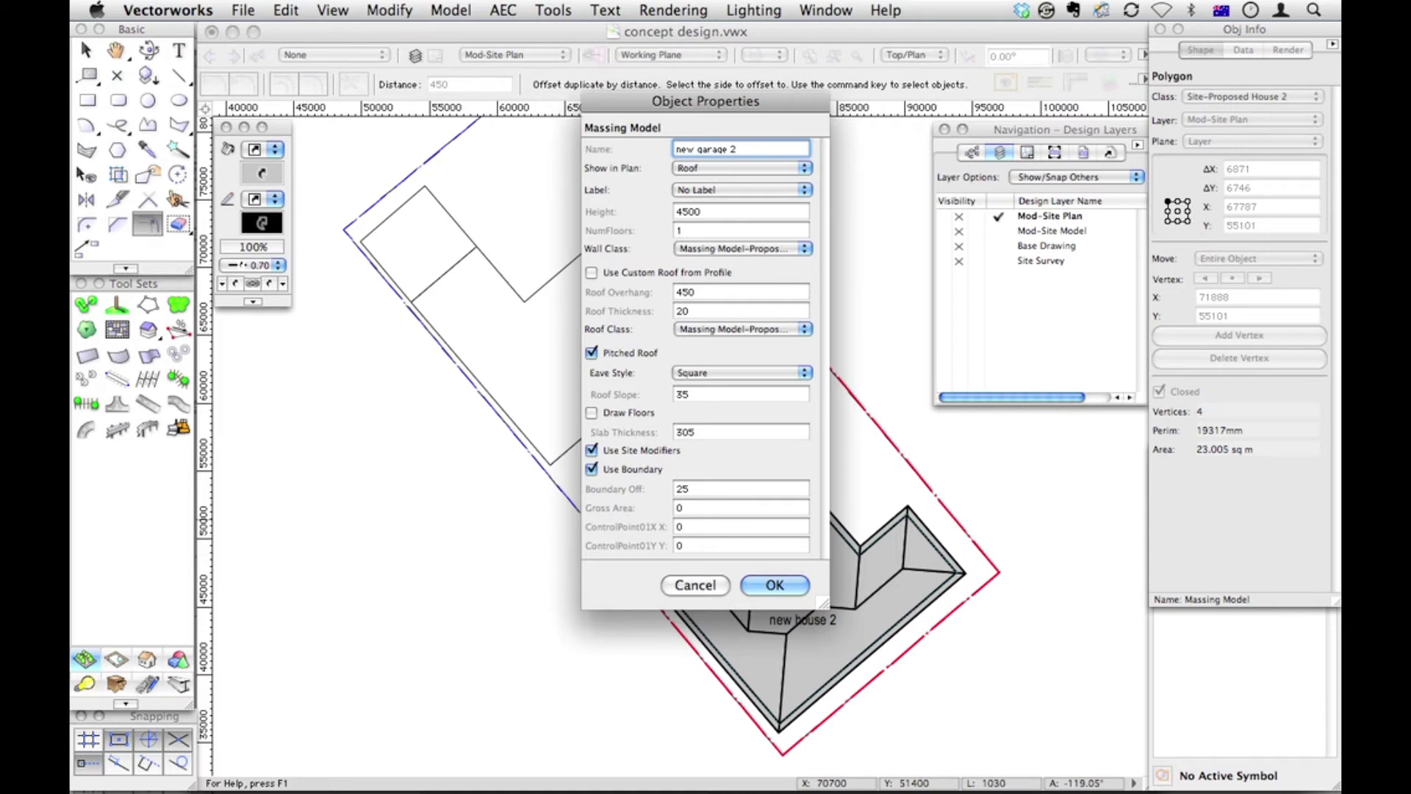
pyautogui.click(717, 189)
pyautogui.click(720, 204)
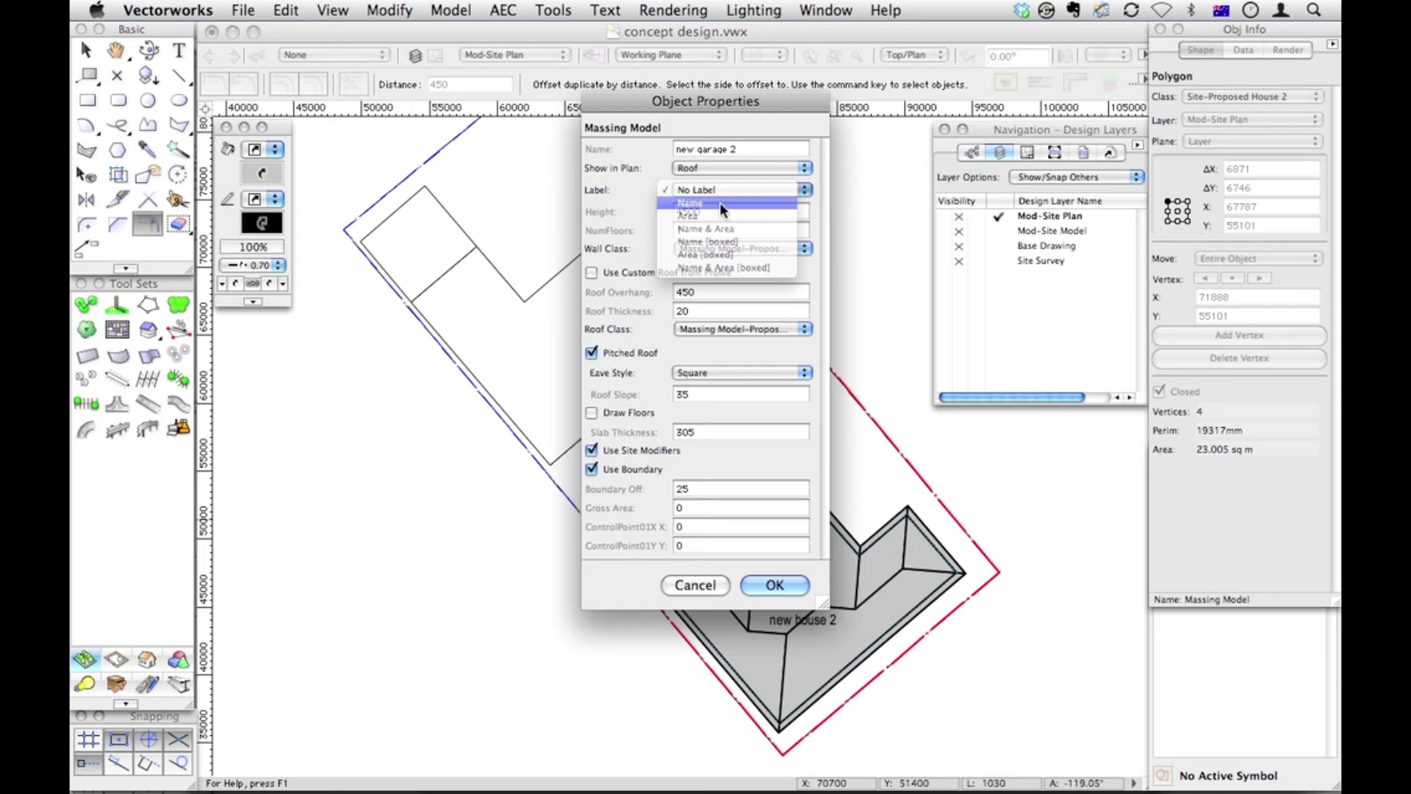
pyautogui.click(775, 585)
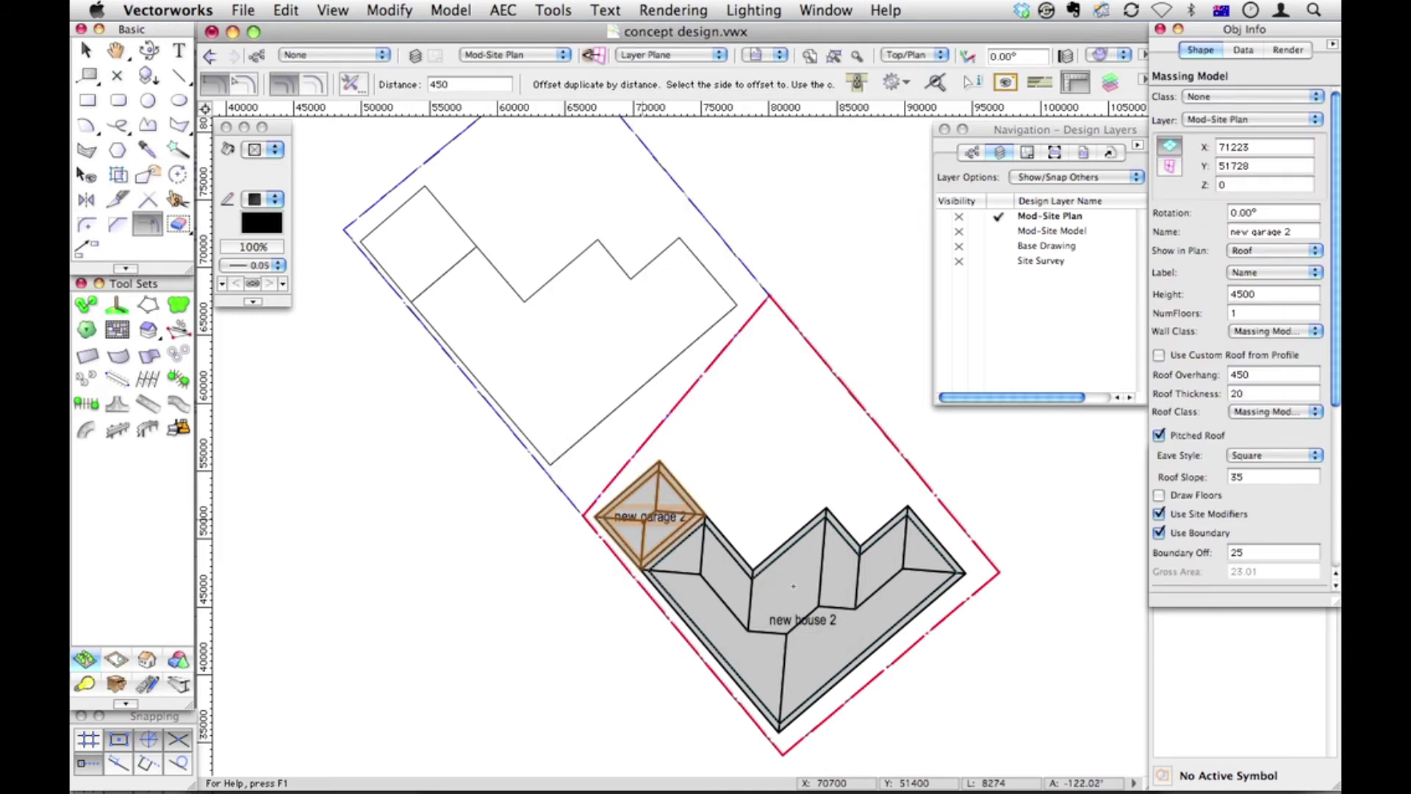
# Drag the new house 2 and new garage 2 labels to better positions on their roofs.
pyautogui.click(85, 50)
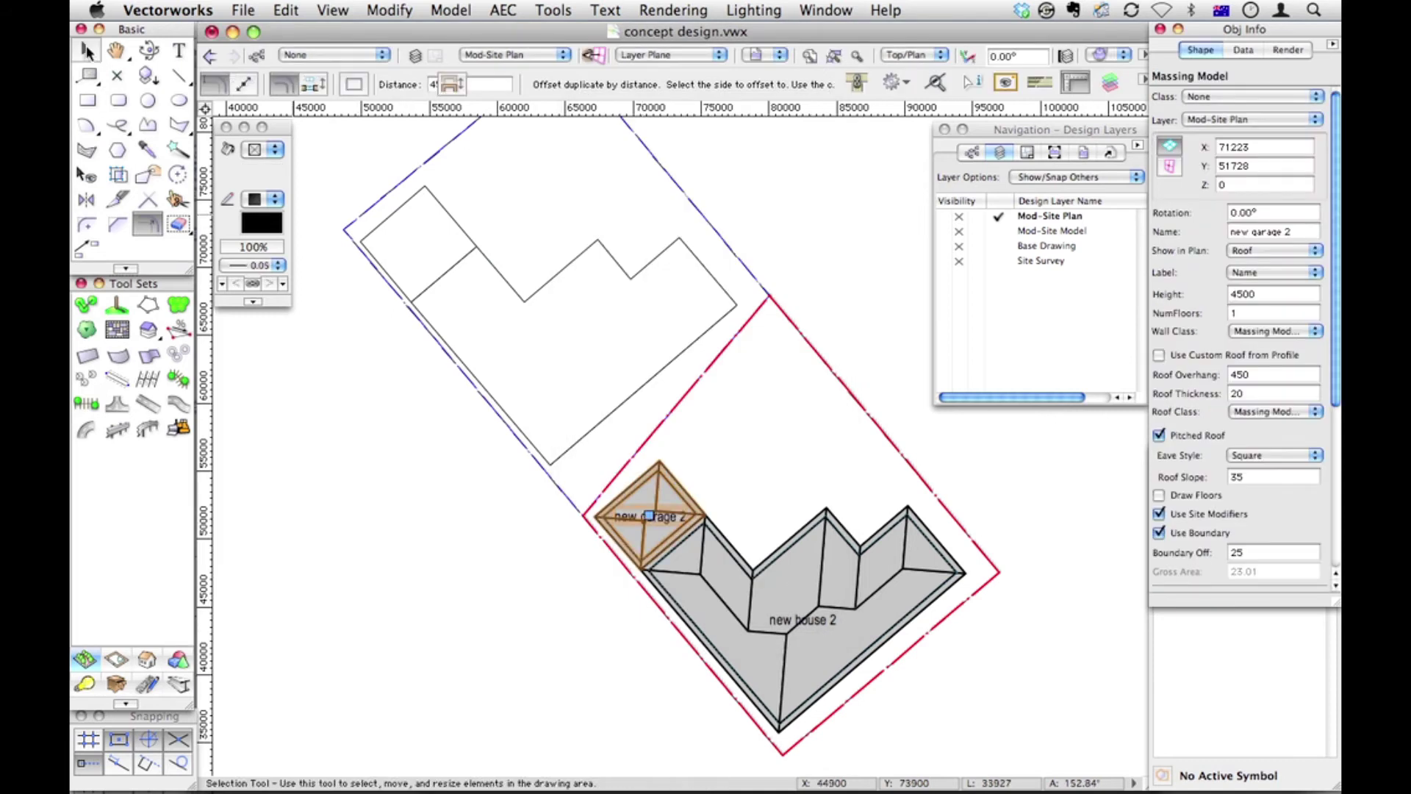
pyautogui.click(478, 503)
pyautogui.click(770, 611)
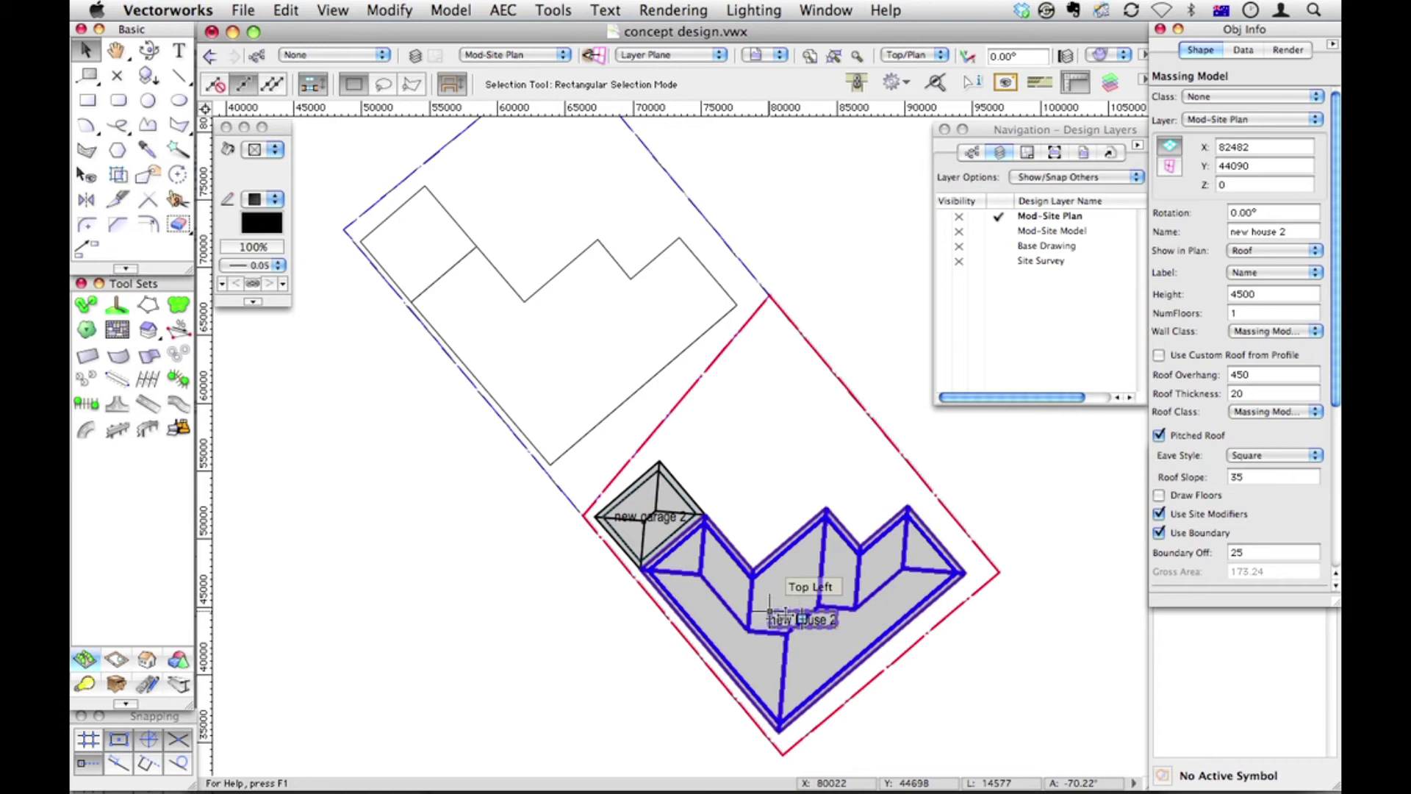
pyautogui.moveTo(769, 610); pyautogui.dragTo(803, 620)
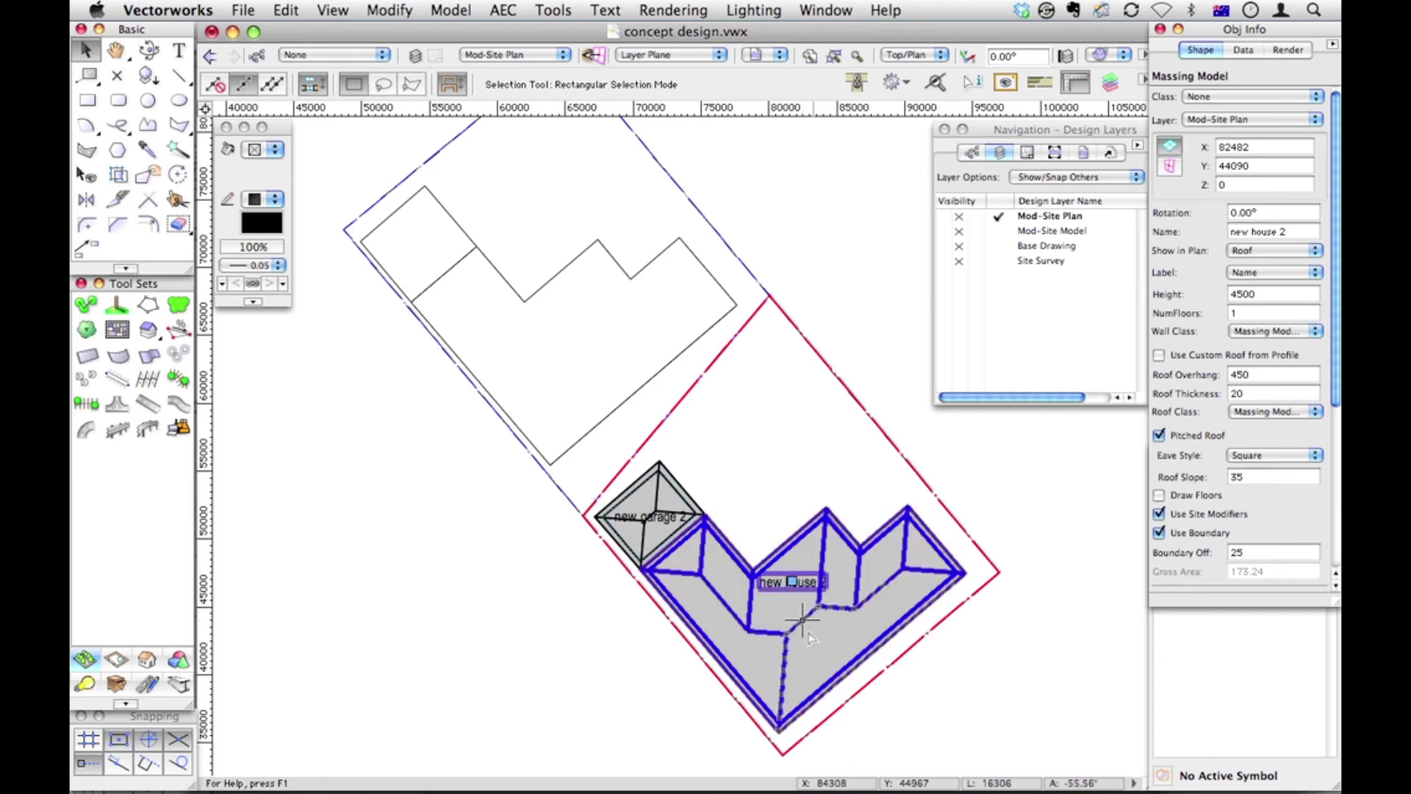
pyautogui.click(650, 516)
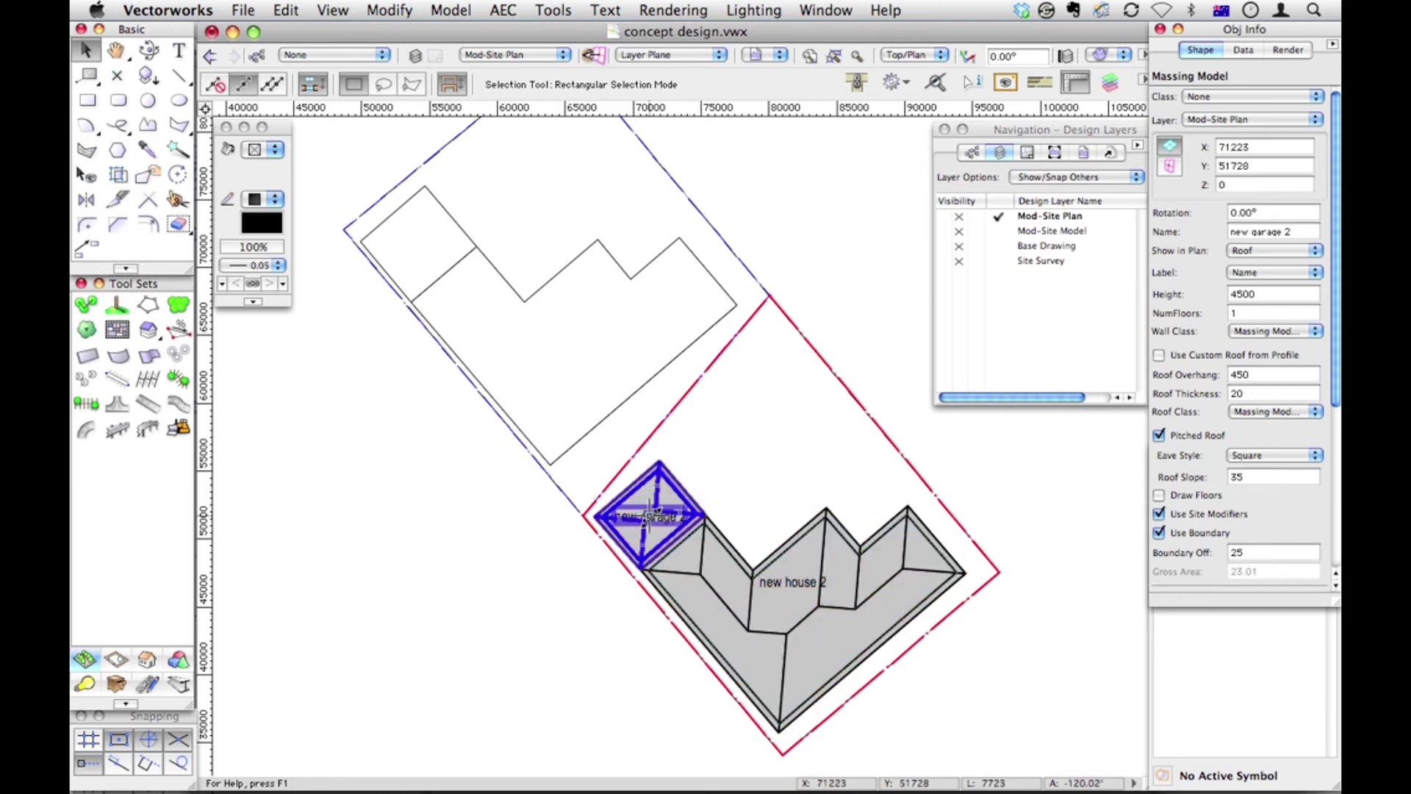
pyautogui.moveTo(650, 515); pyautogui.dragTo(691, 491)
pyautogui.click(583, 516)
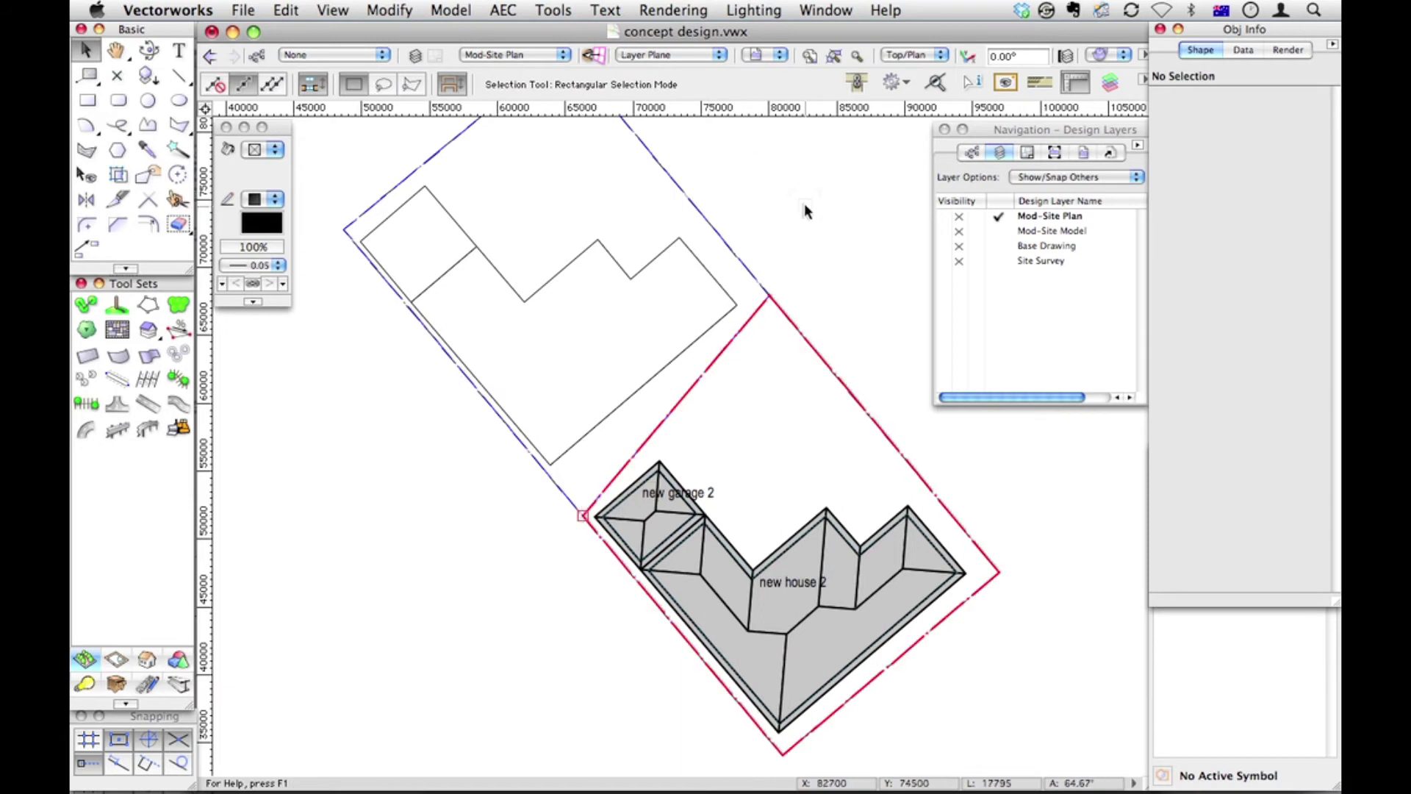
pyautogui.press('KP_7')
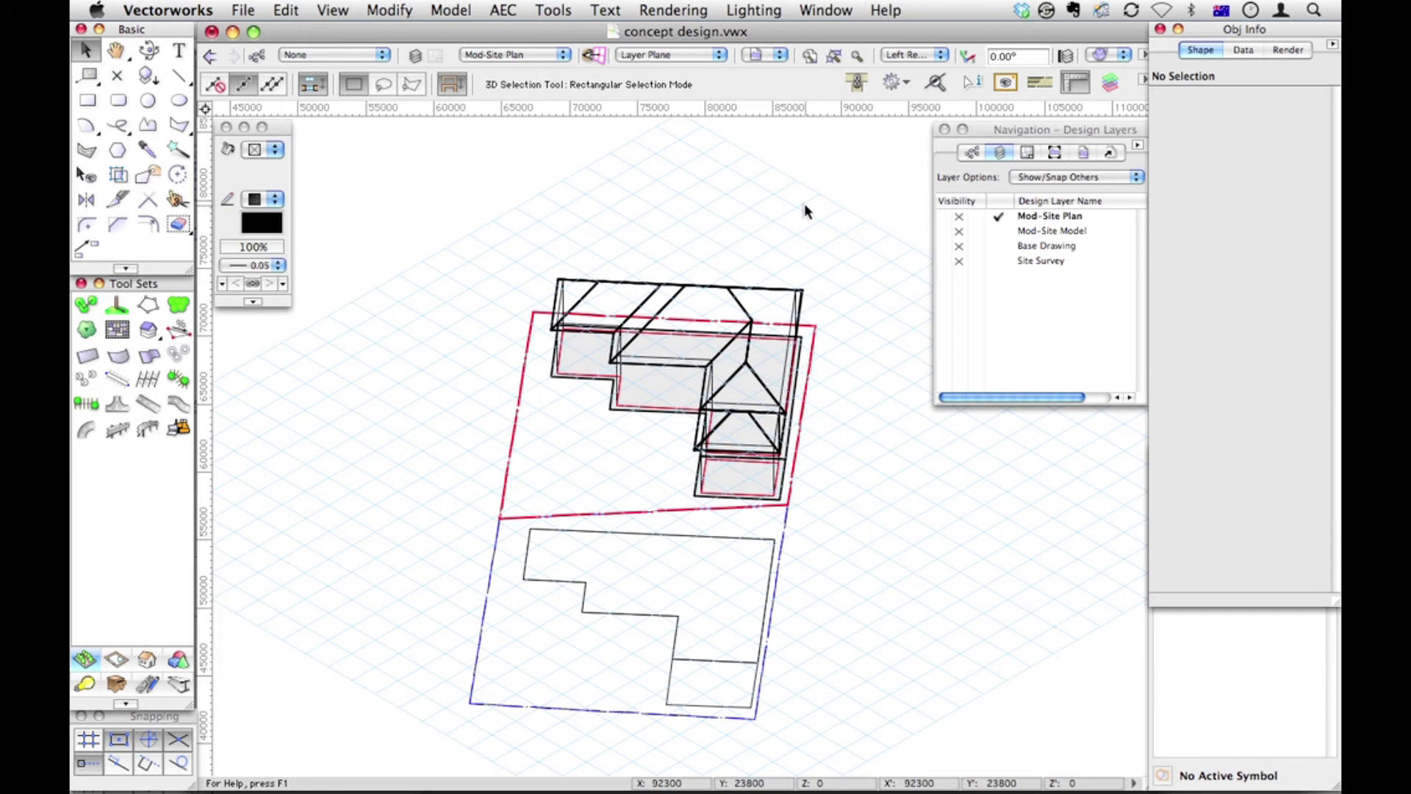
pyautogui.click(149, 50)
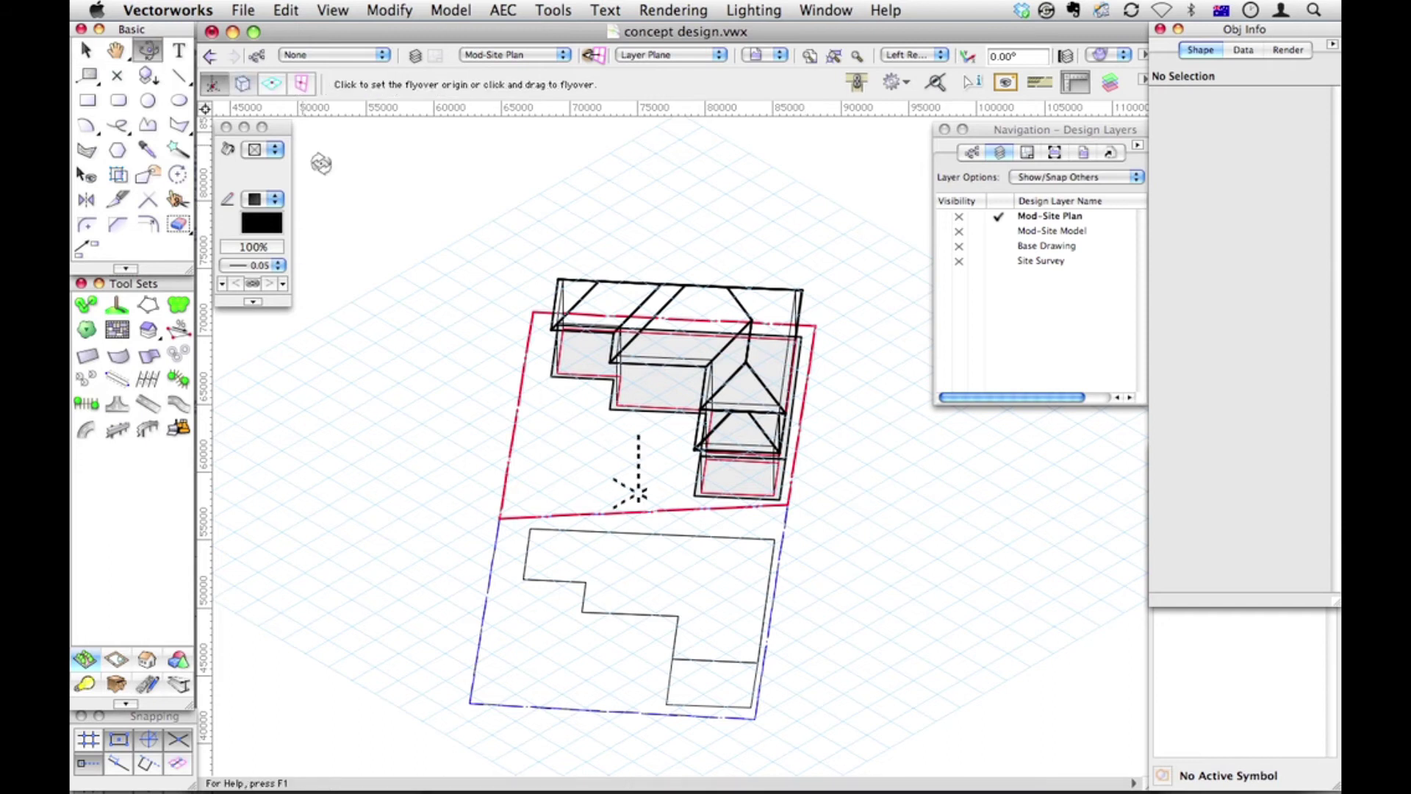
pyautogui.moveTo(553, 455); pyautogui.dragTo(631, 420)
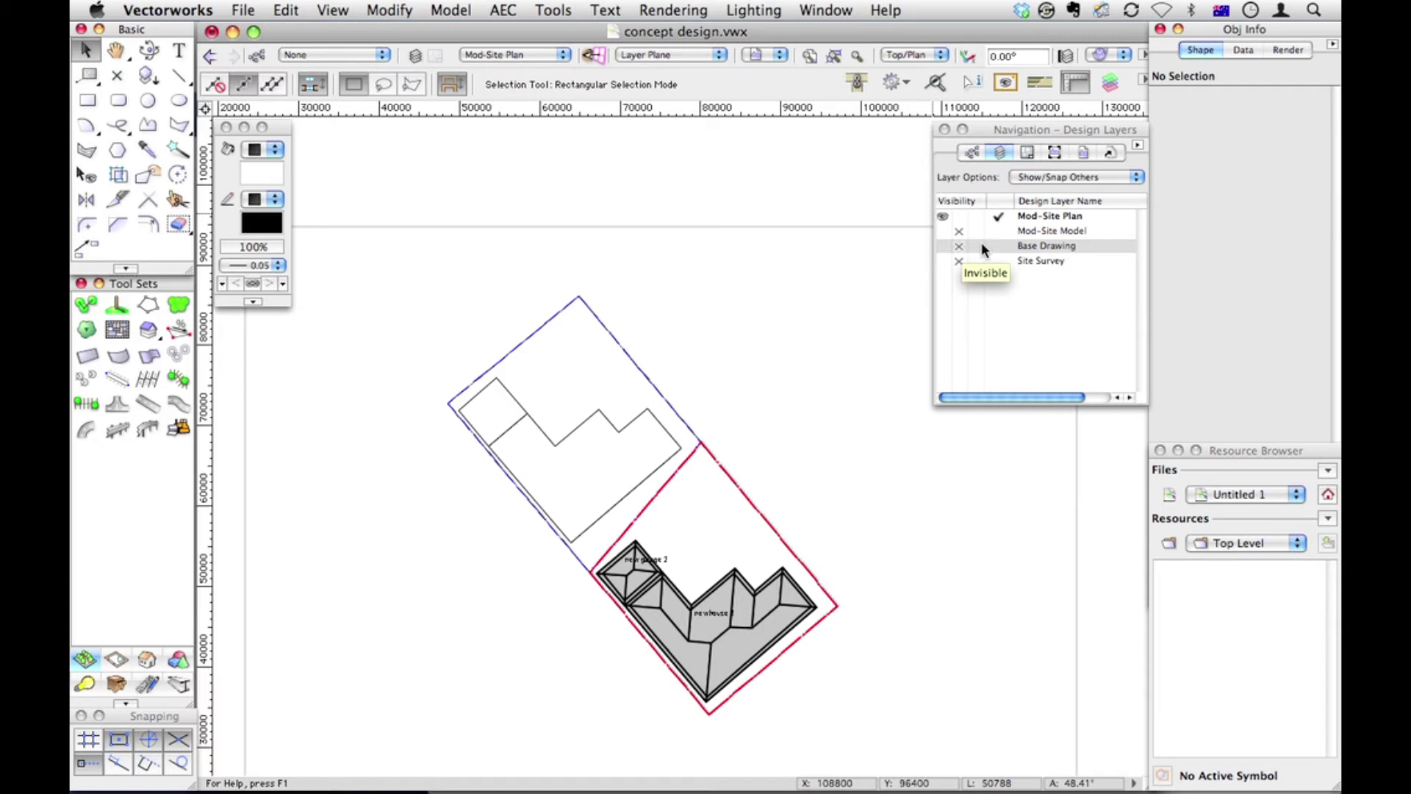
# Show the Base Drawing aerial layer, switch to the Rotated Plan saved view, and pan across it.
pyautogui.click(942, 247)
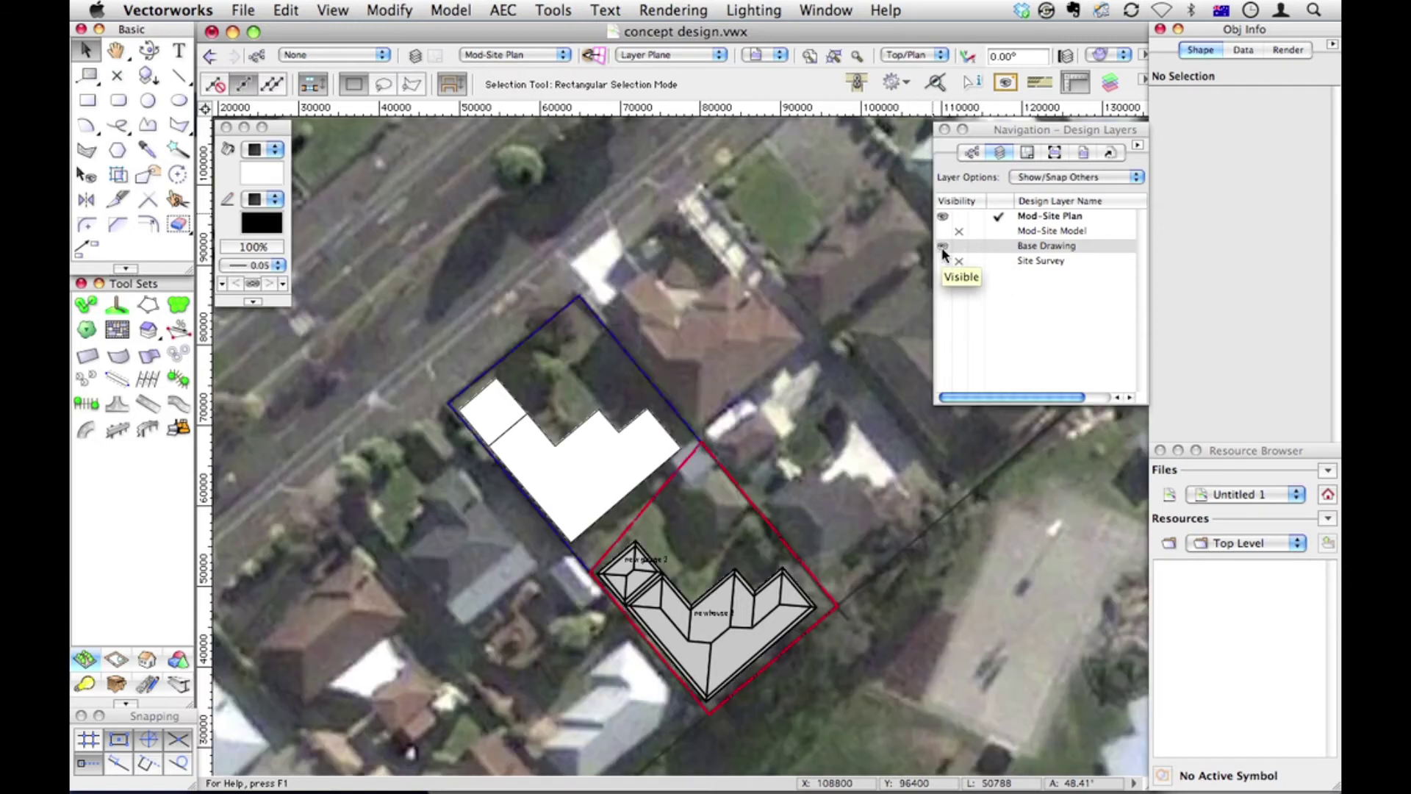
pyautogui.click(782, 60)
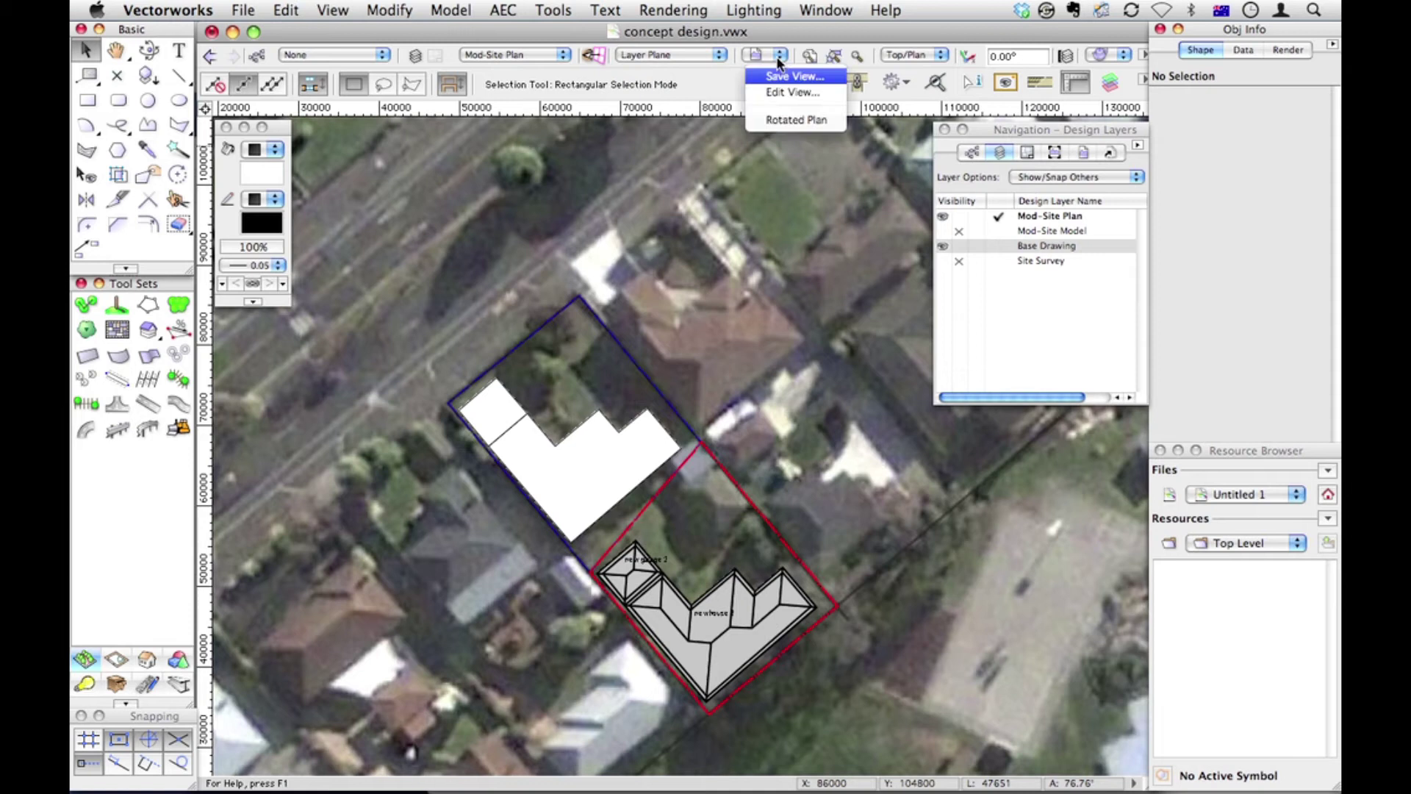
pyautogui.click(790, 119)
pyautogui.press('space')
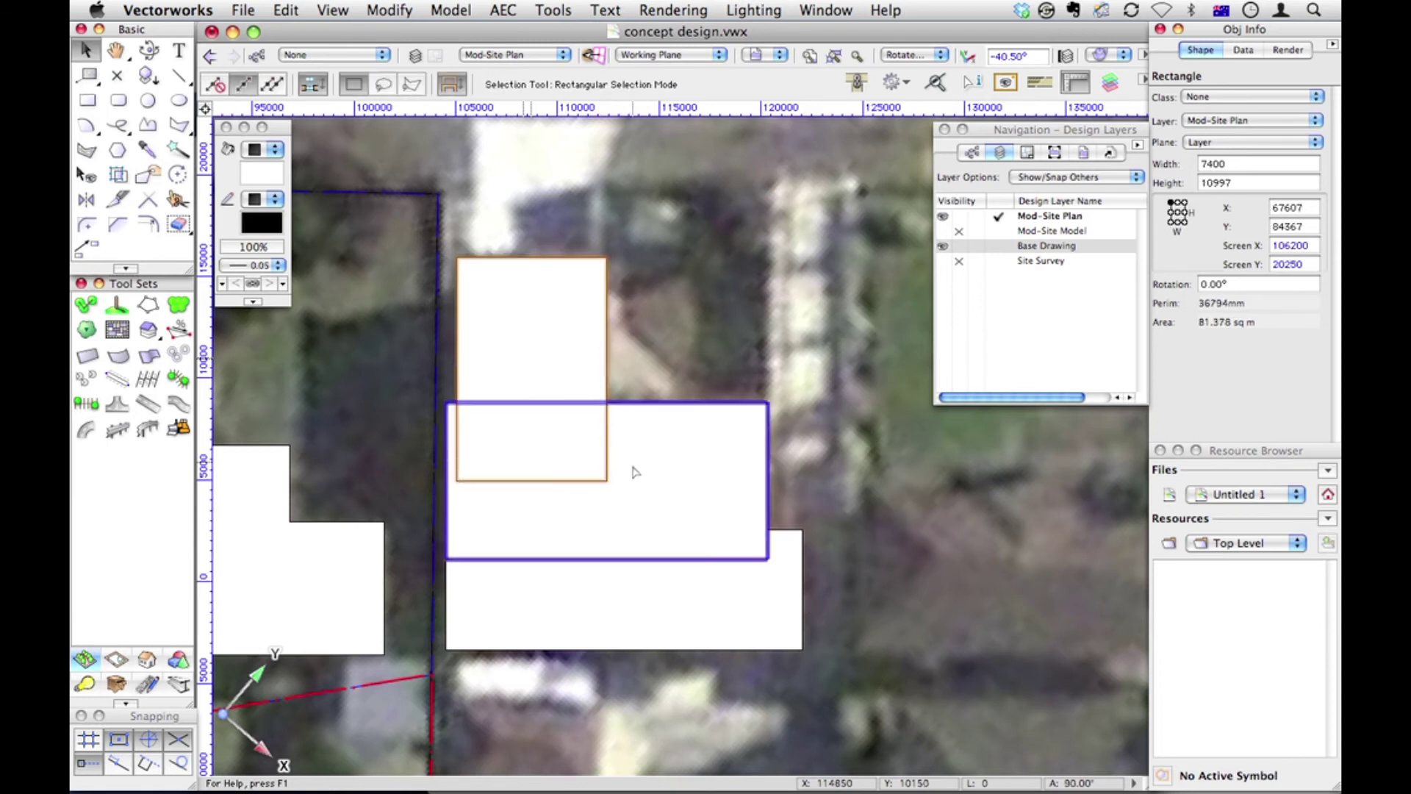
# Select the three traced rectangles and combine them into one outline with Add Surface.
pyautogui.keyDown('shift'); pyautogui.click(630, 465); pyautogui.keyUp('shift')
pyautogui.keyDown('shift'); pyautogui.click(625, 588); pyautogui.keyUp('shift')
pyautogui.rightClick(639, 454)
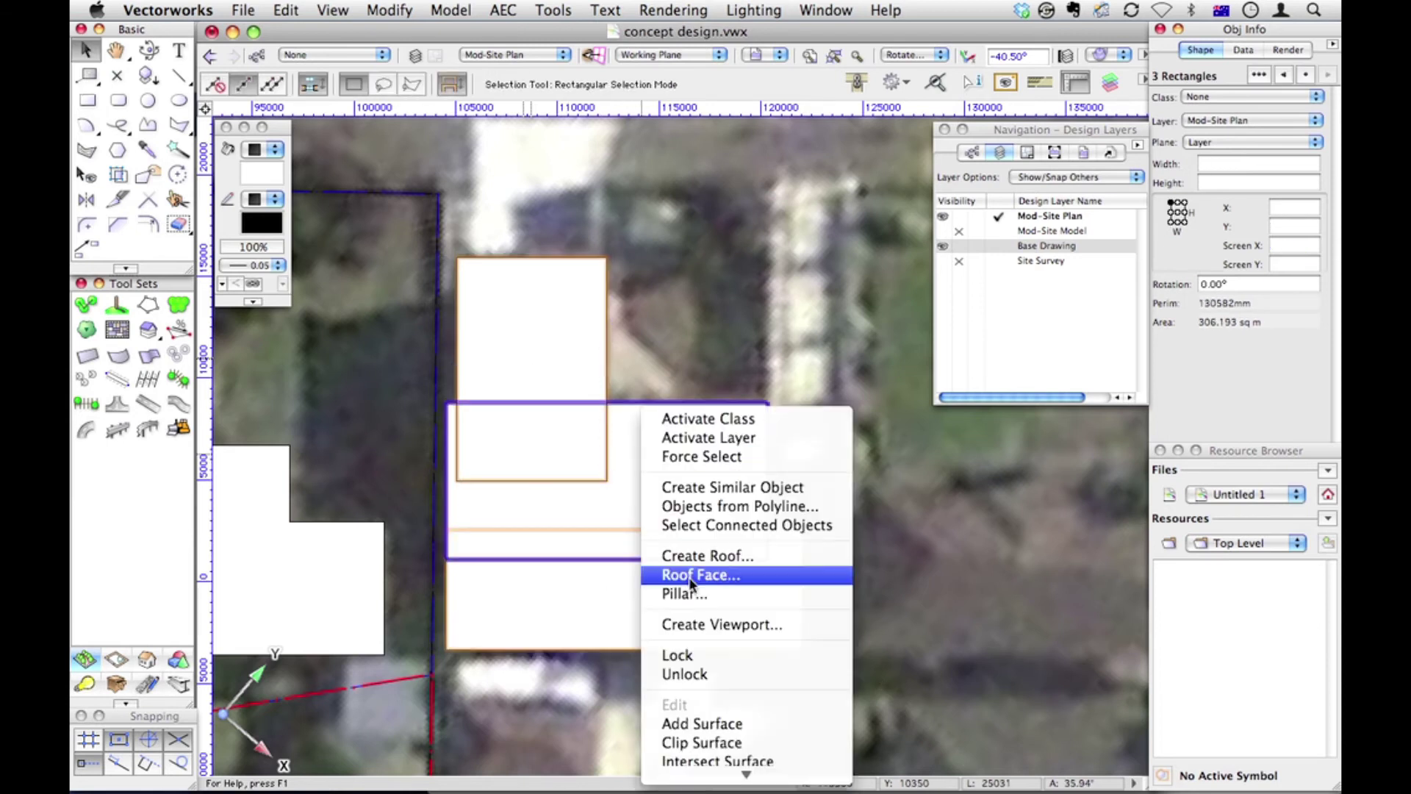
pyautogui.click(686, 721)
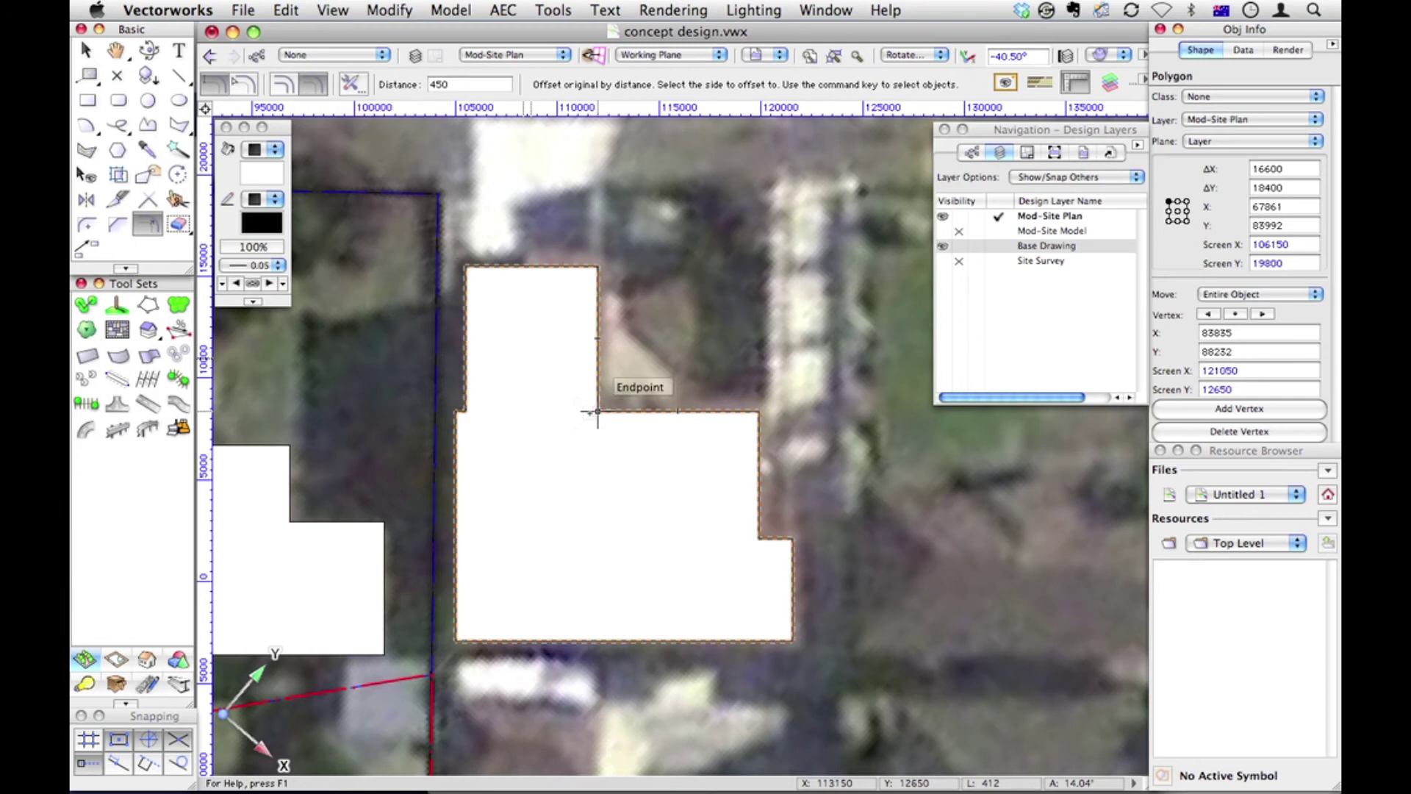
pyautogui.rightClick(542, 377)
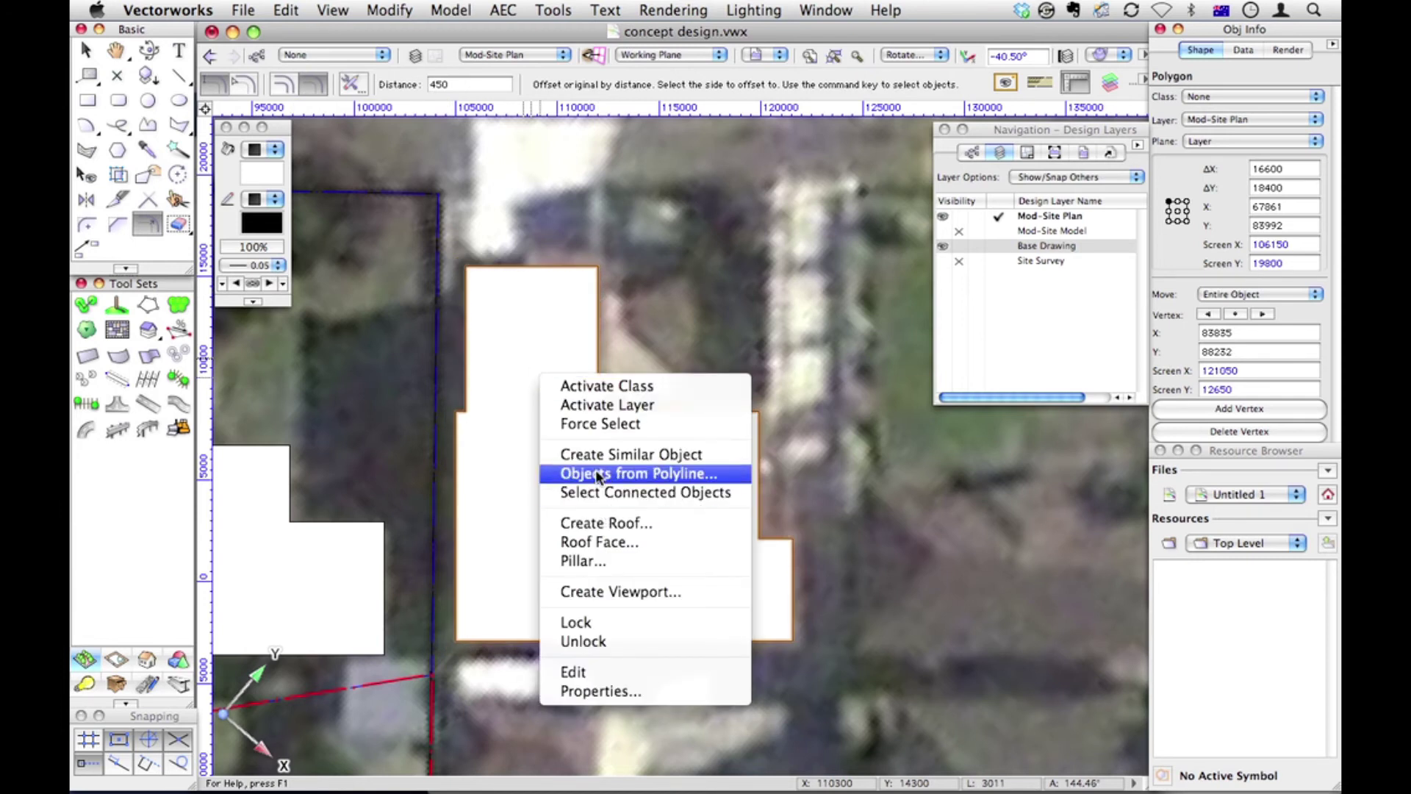
# Convert the outline into a massing model named existing building with height 3500.
pyautogui.click(389, 11)
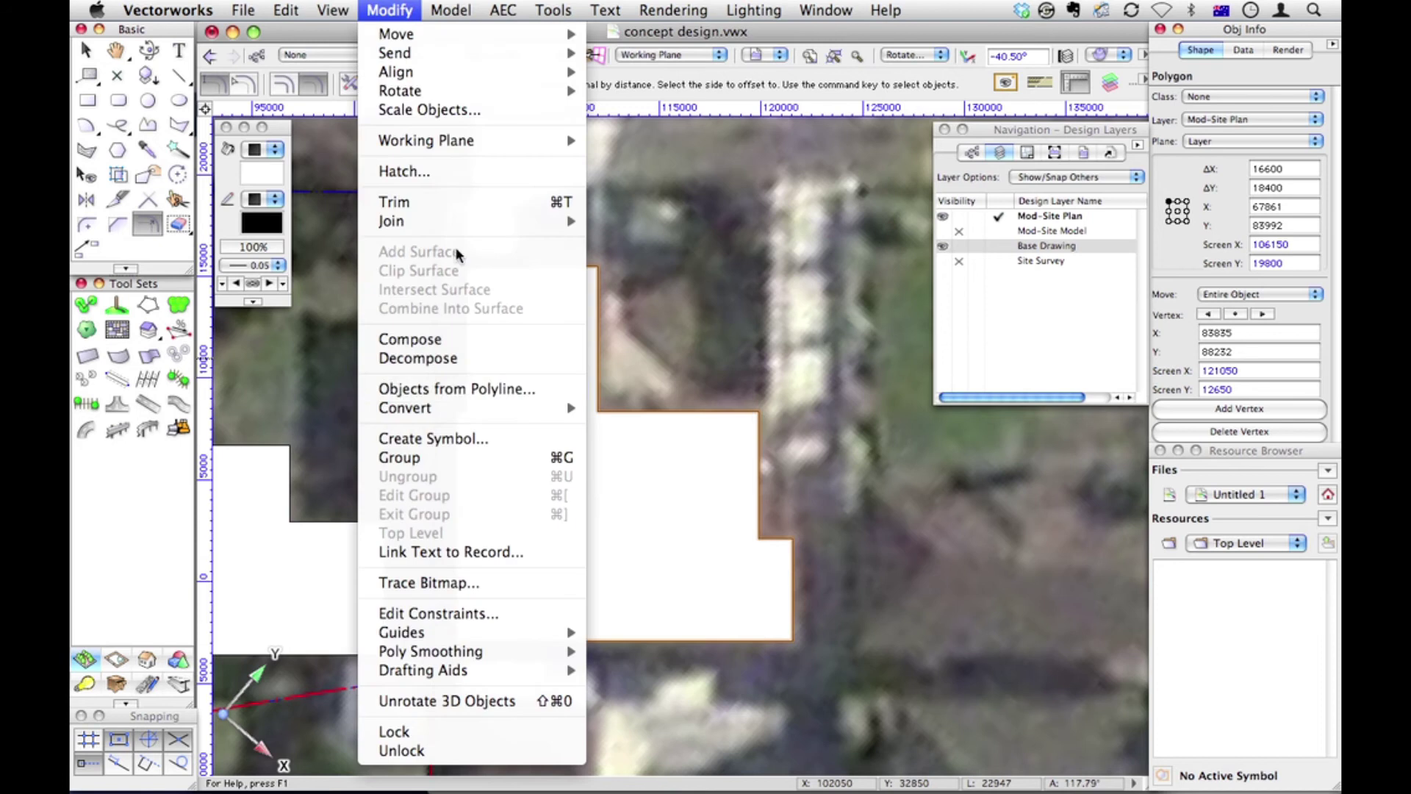
pyautogui.click(456, 389)
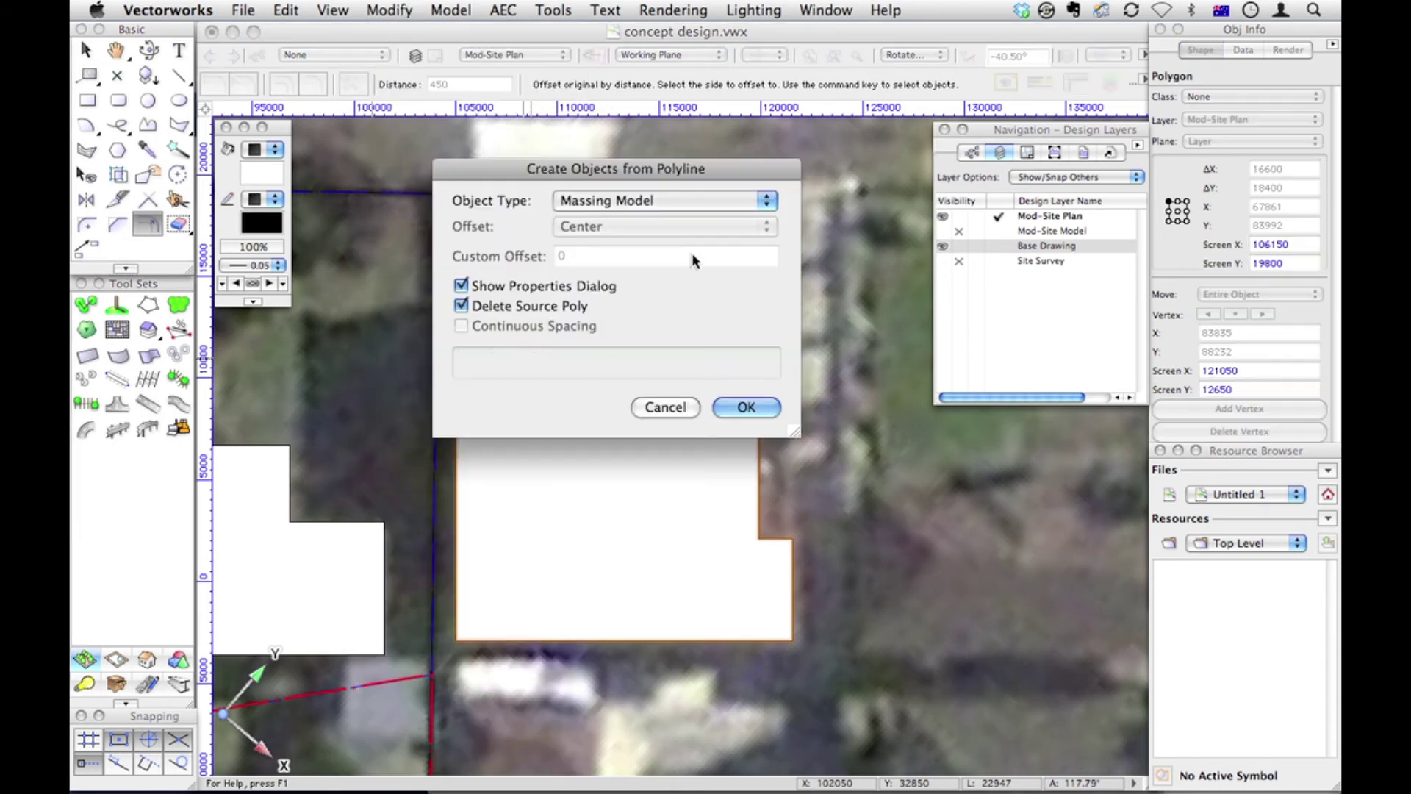
pyautogui.click(745, 409)
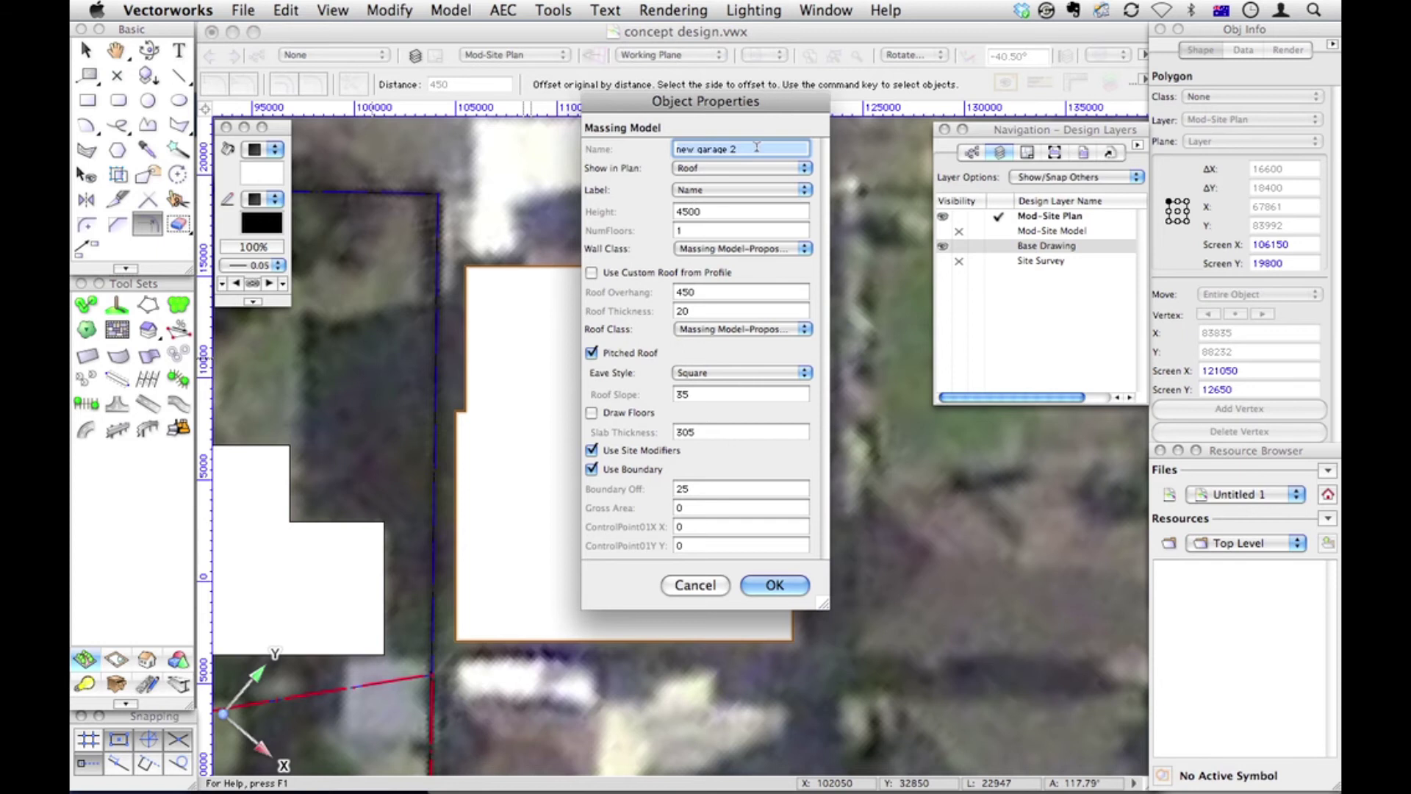
pyautogui.write('ex')
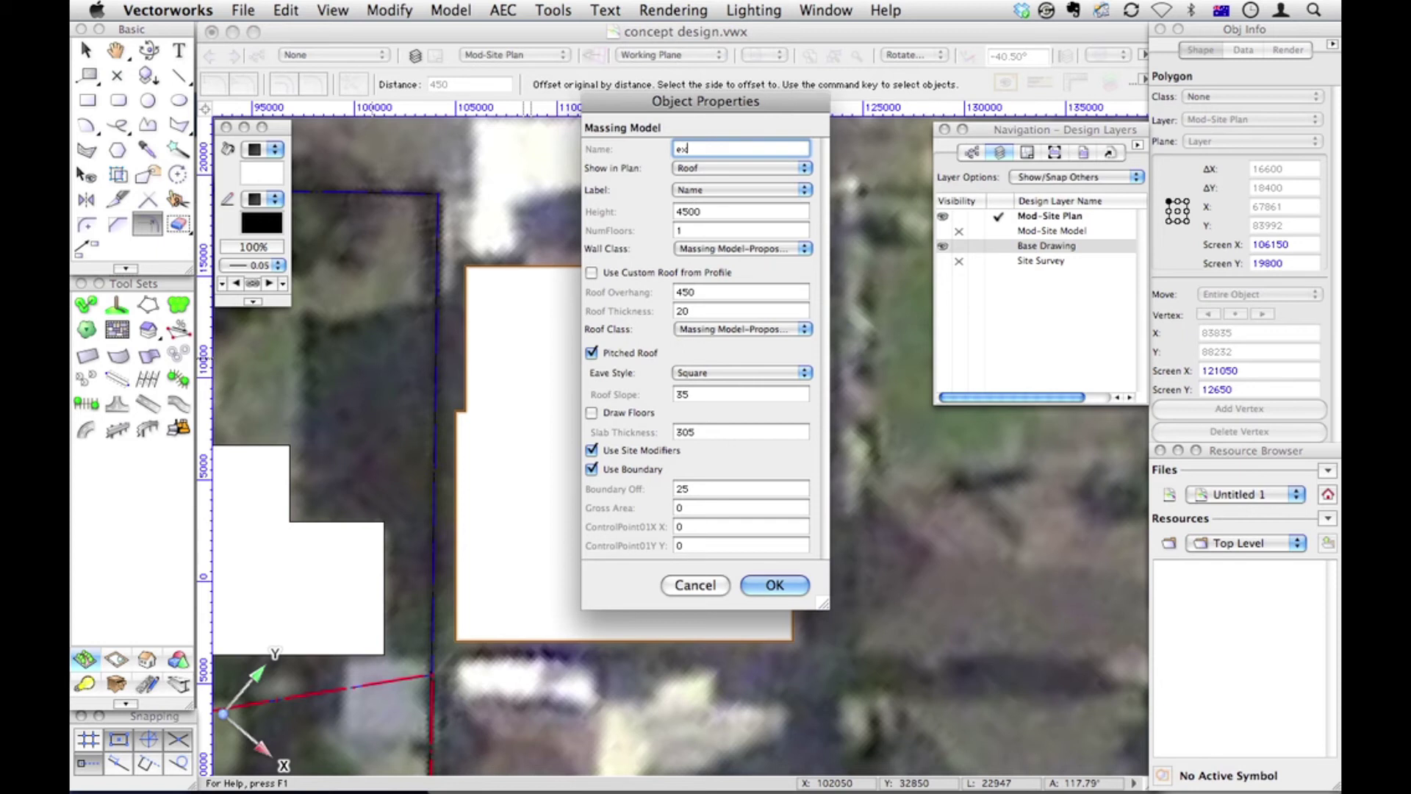
pyautogui.write('isting building')
pyautogui.press('Tab')
pyautogui.write('350')
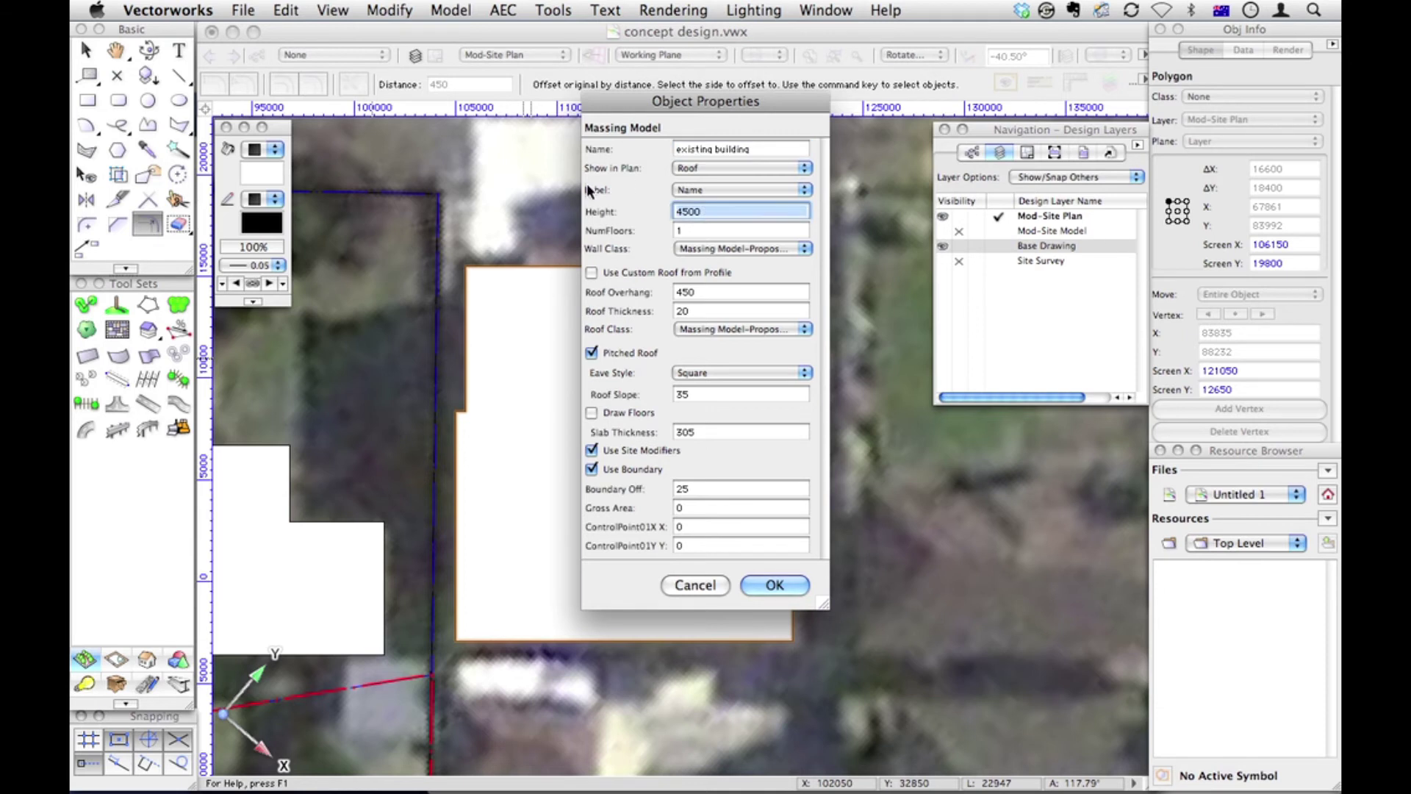
pyautogui.write('0')
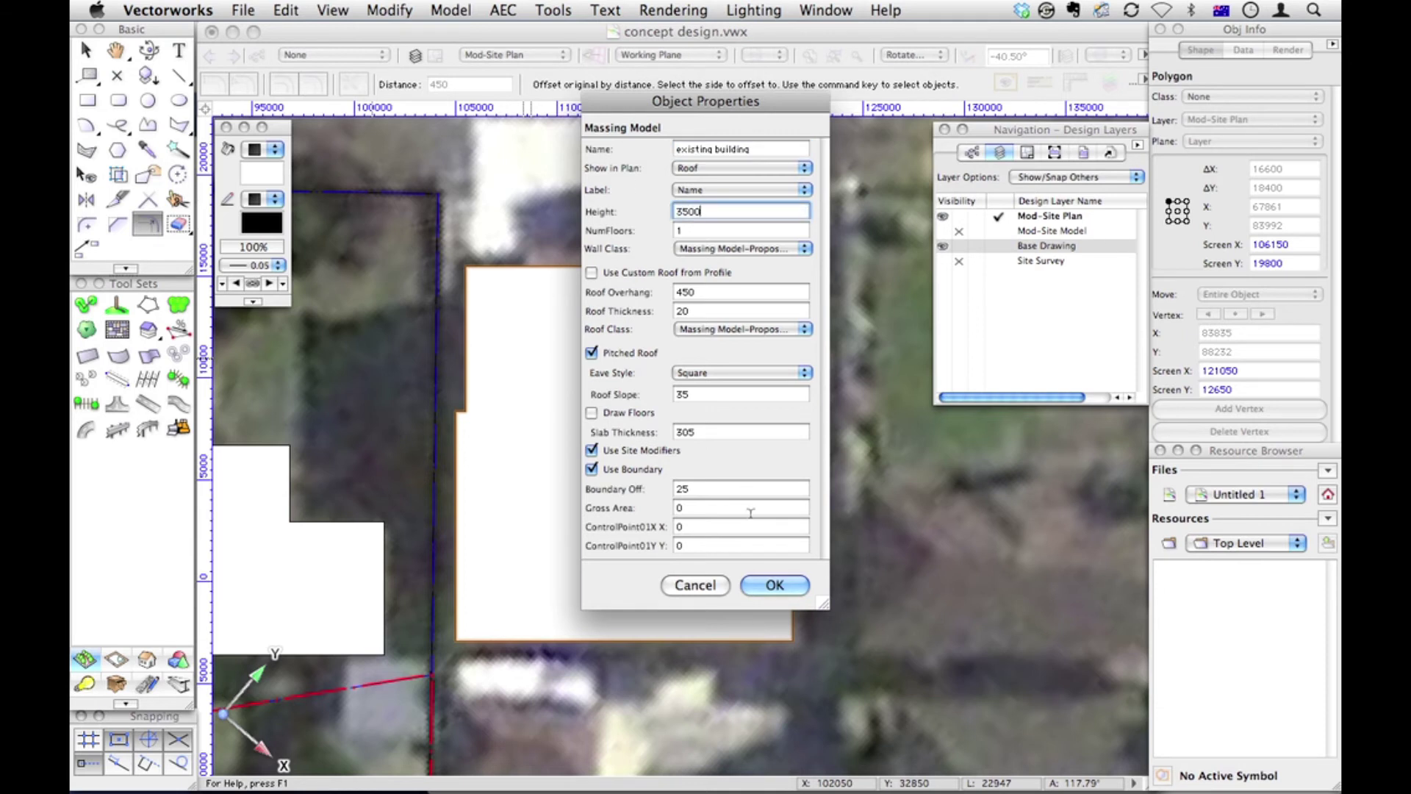
pyautogui.click(774, 585)
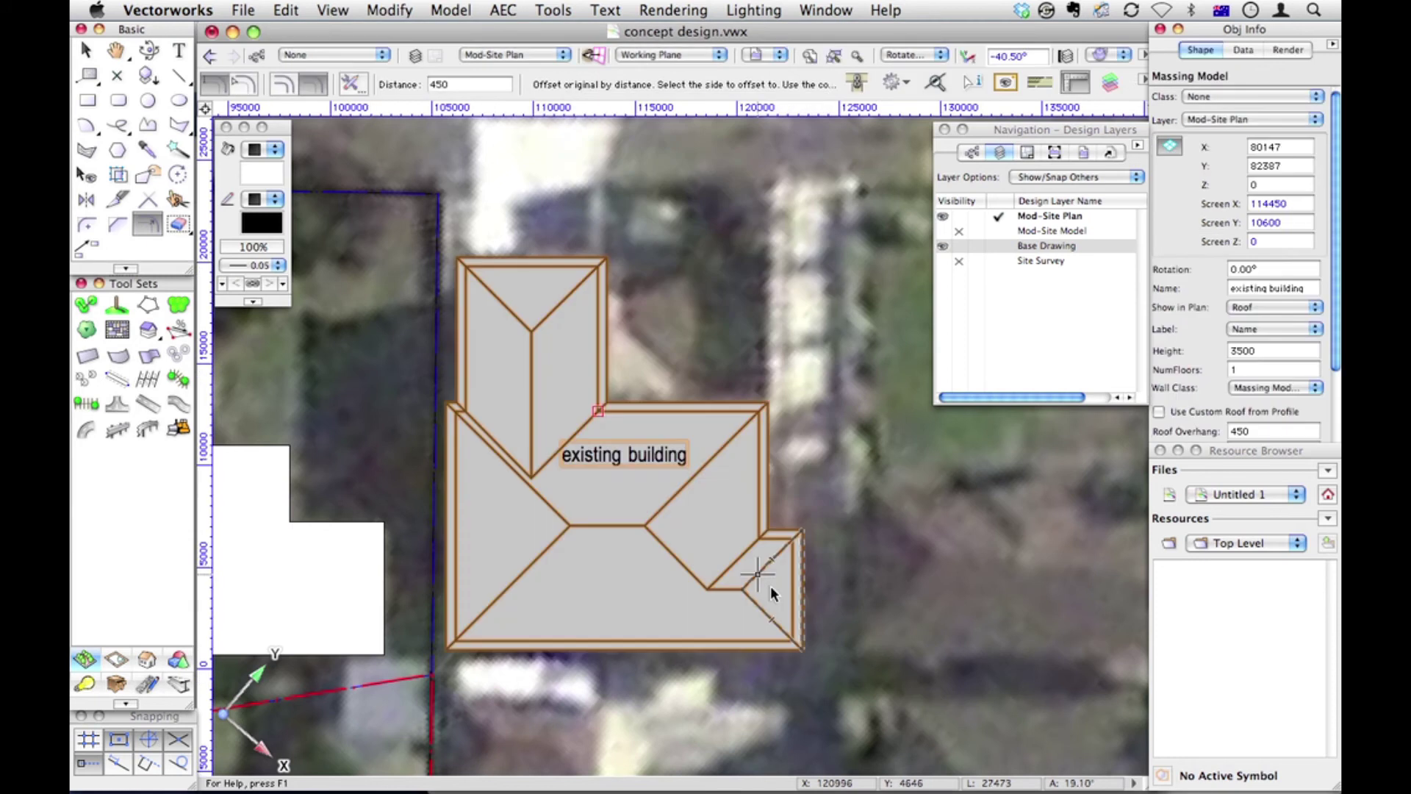
# Make a 450 inward duplicate of the white L-shaped outline and set its class to None.
pyautogui.moveTo(757, 594); pyautogui.dragTo(765, 237)
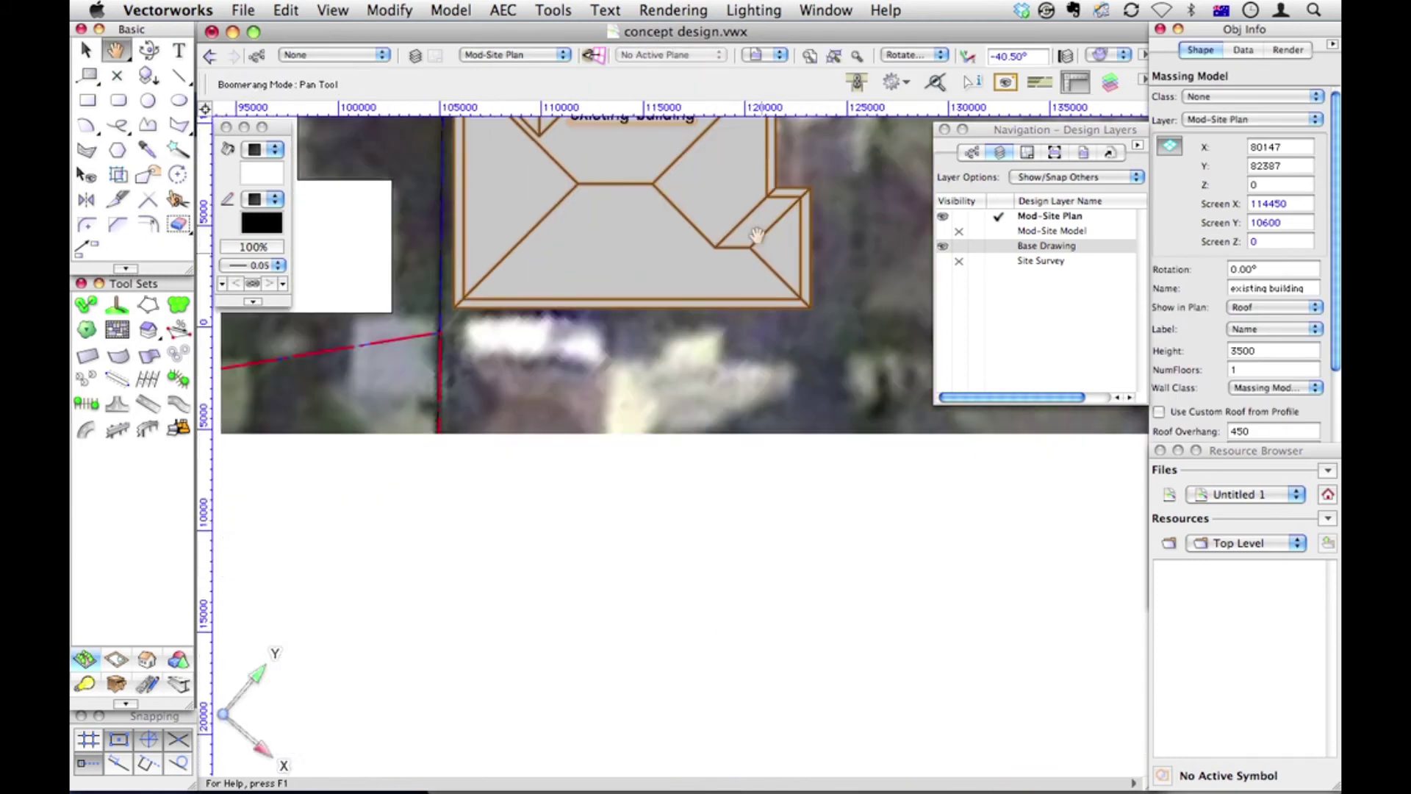
pyautogui.scroll(-2, 661, 417)
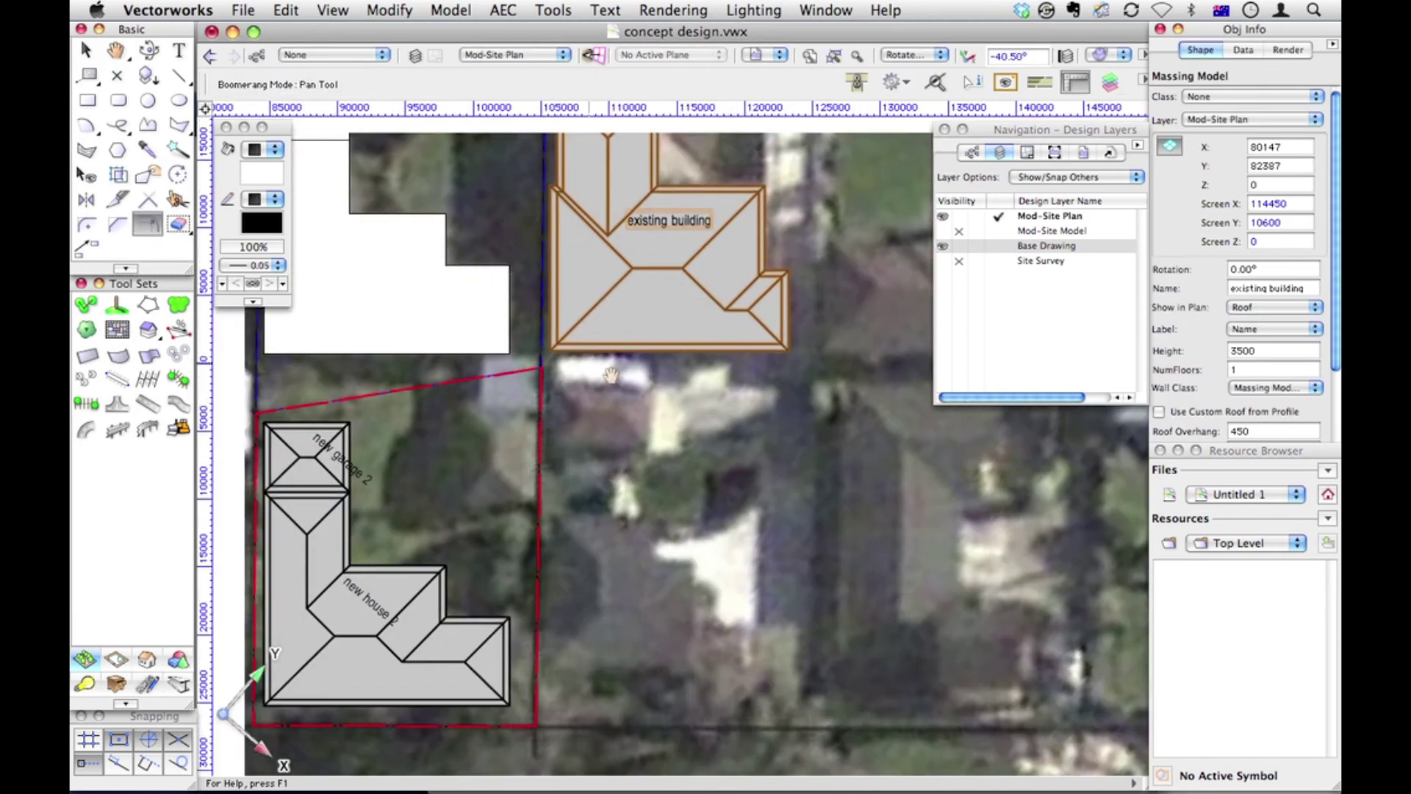
pyautogui.moveTo(375, 213); pyautogui.dragTo(669, 368)
pyautogui.click(676, 358)
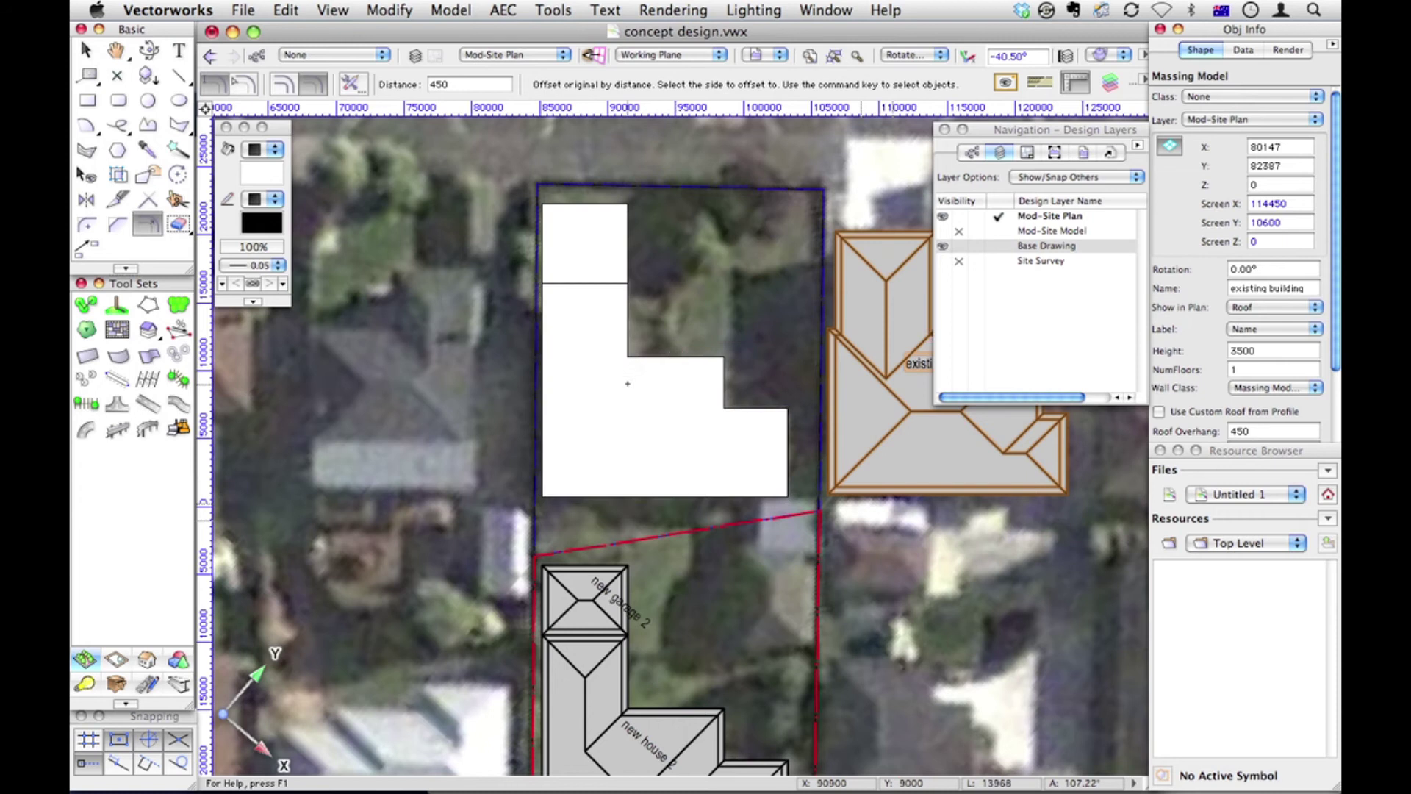
pyautogui.press('x')
pyautogui.click(628, 383)
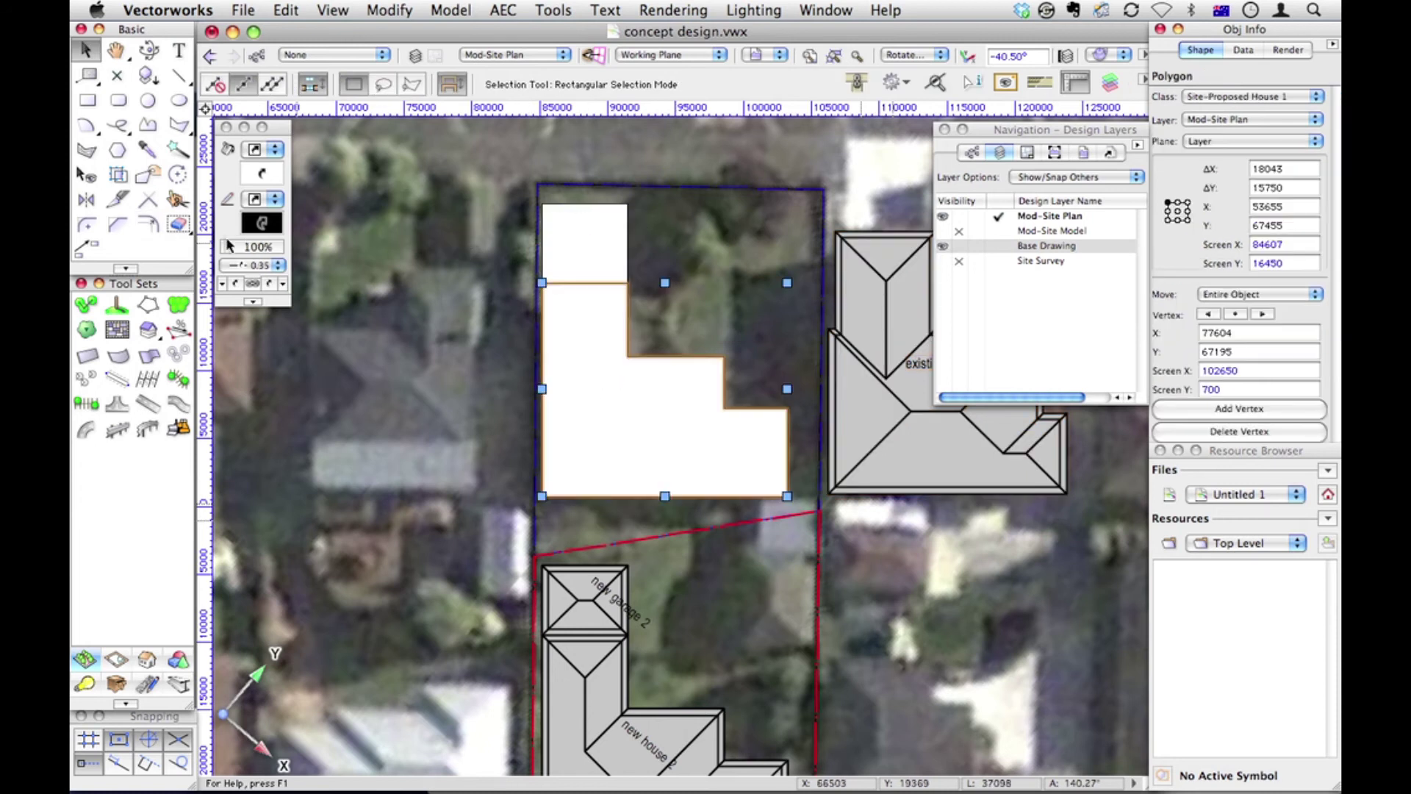
pyautogui.press('-')
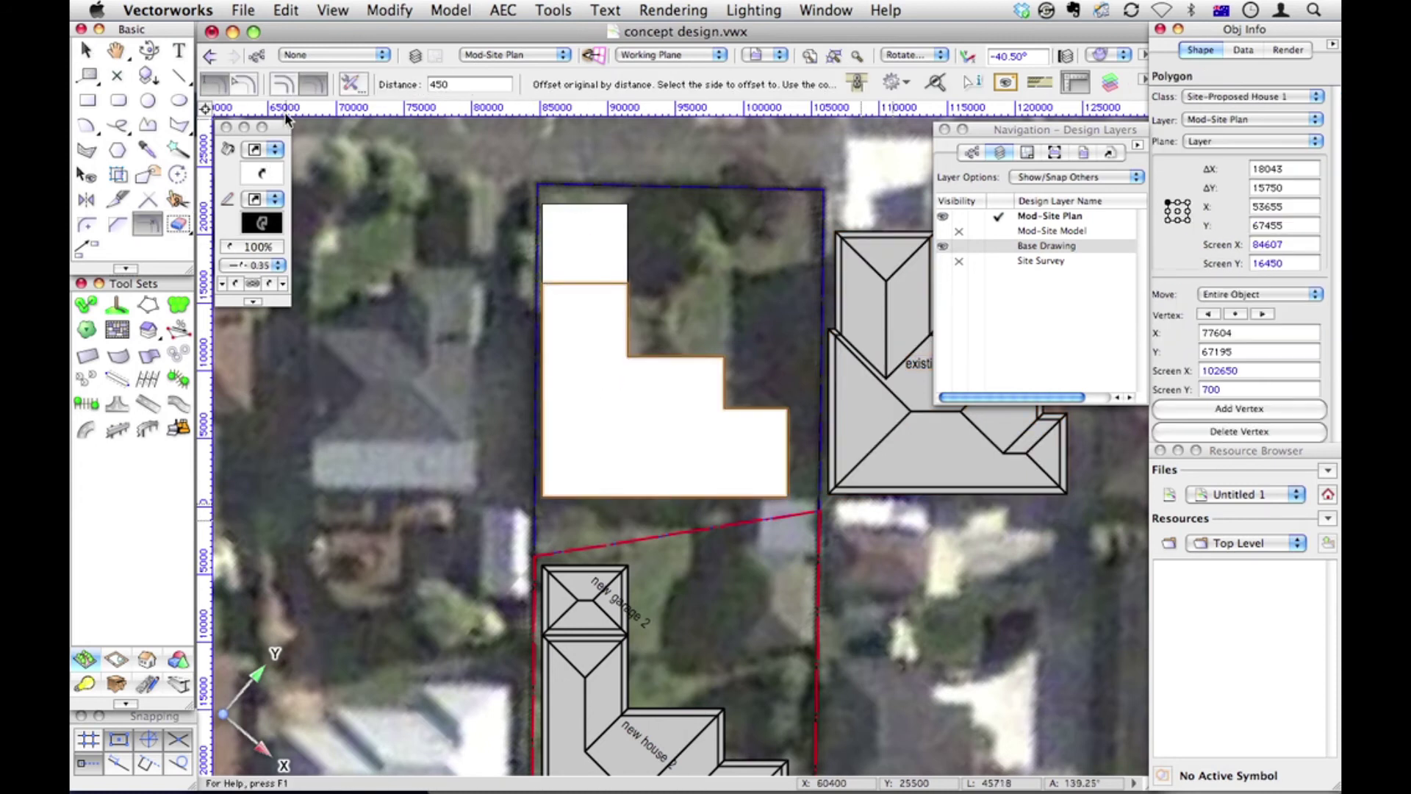
pyautogui.click(284, 82)
pyautogui.click(586, 372)
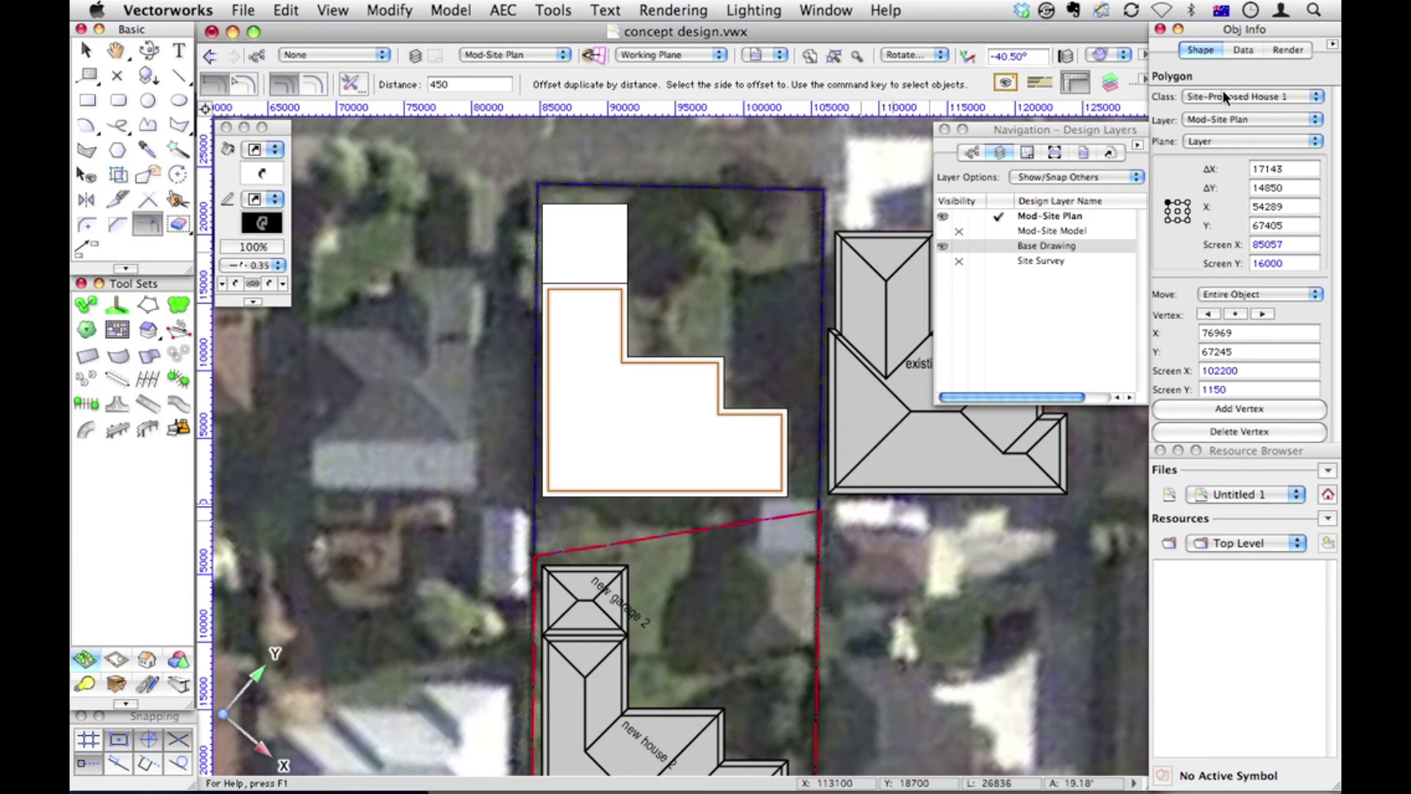
pyautogui.click(1207, 101)
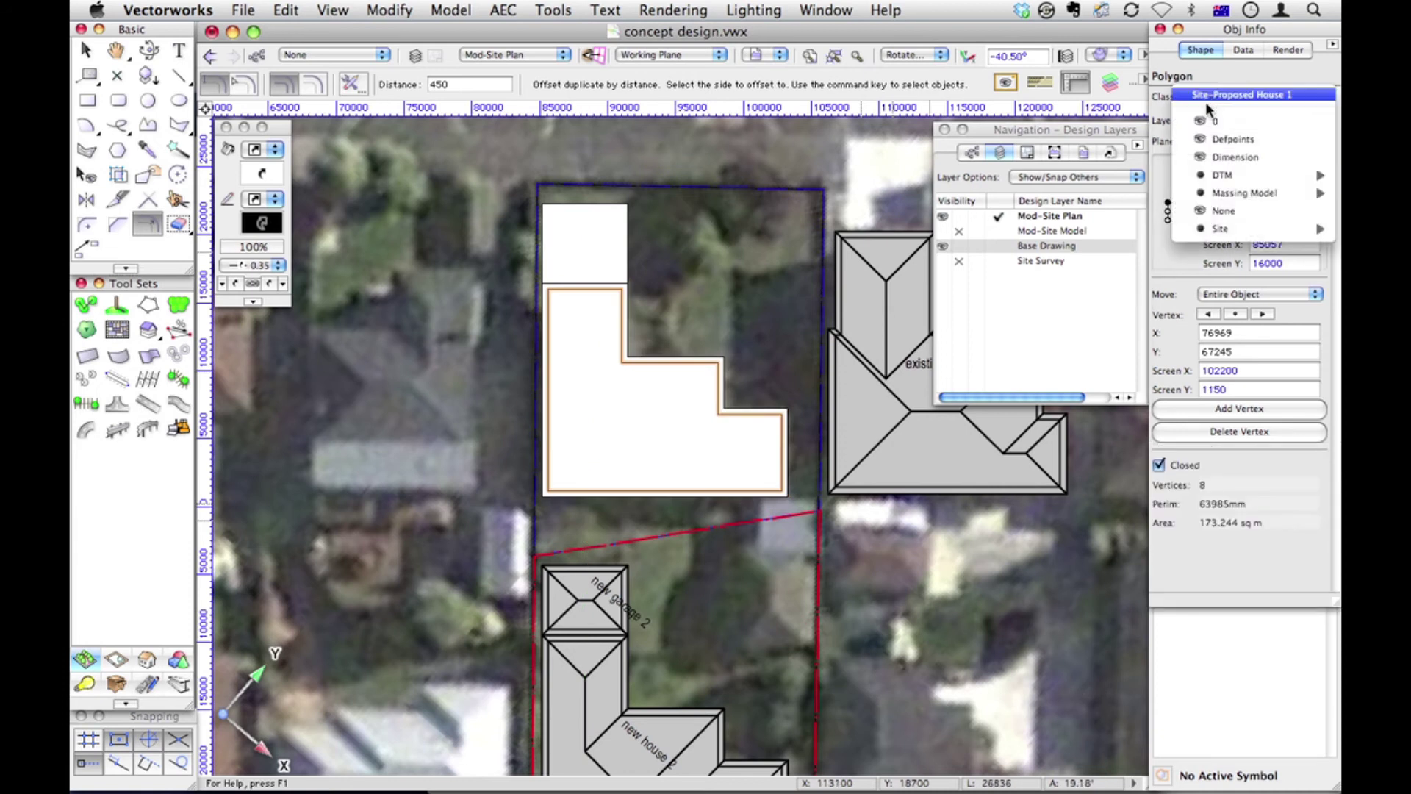
pyautogui.click(1220, 212)
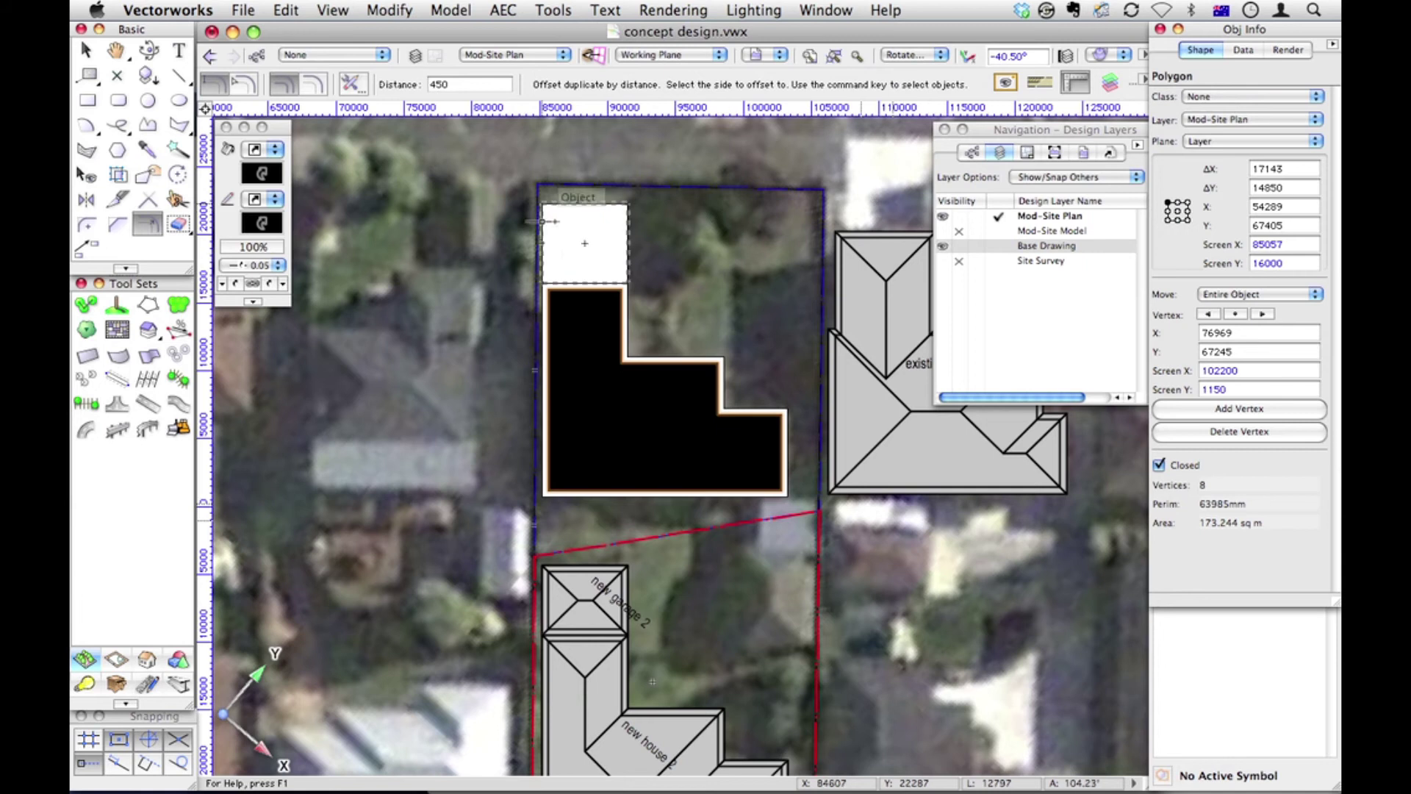
# Make a 450 inward duplicate of the small white square and set its class to None.
pyautogui.keyDown('super'); pyautogui.click(584, 243); pyautogui.keyUp('super')
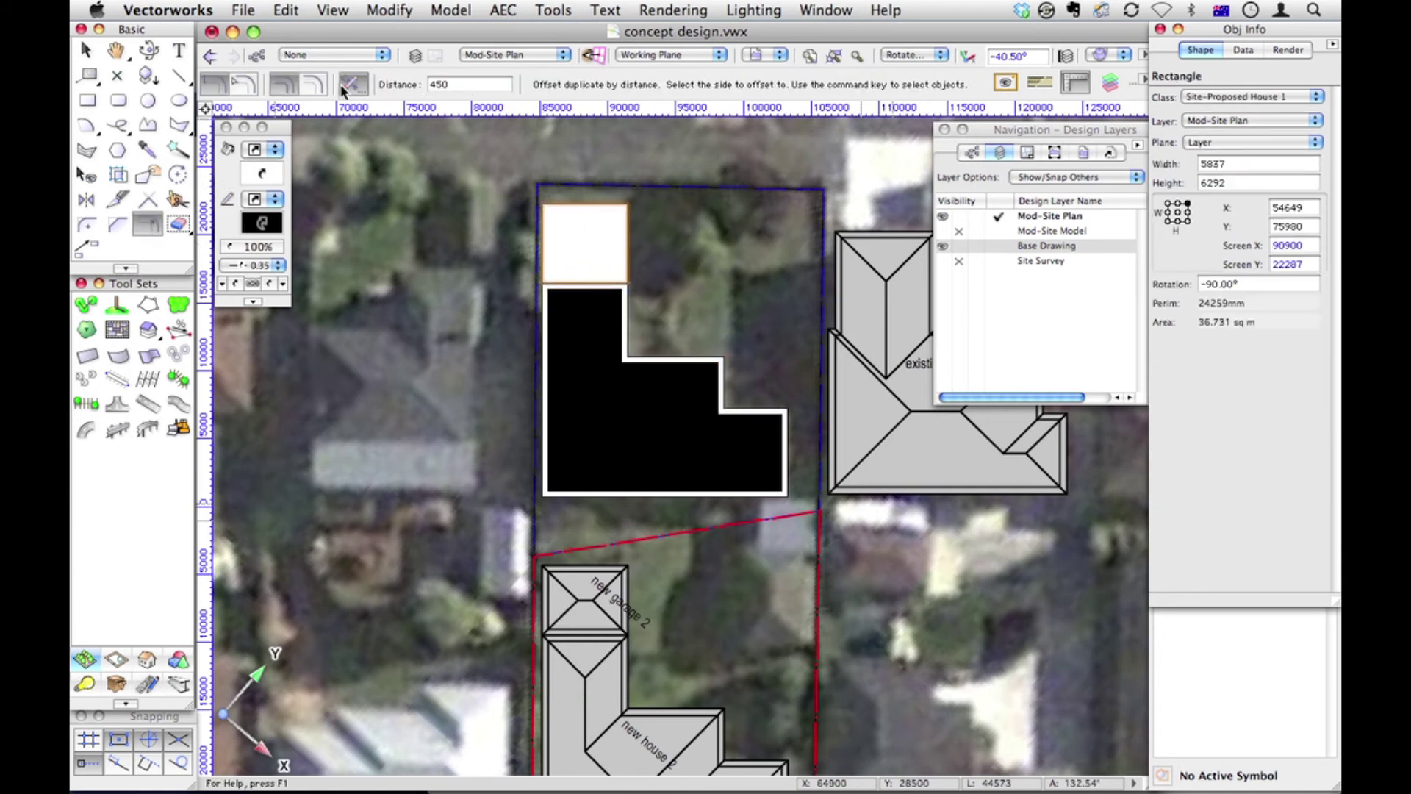
pyautogui.click(564, 222)
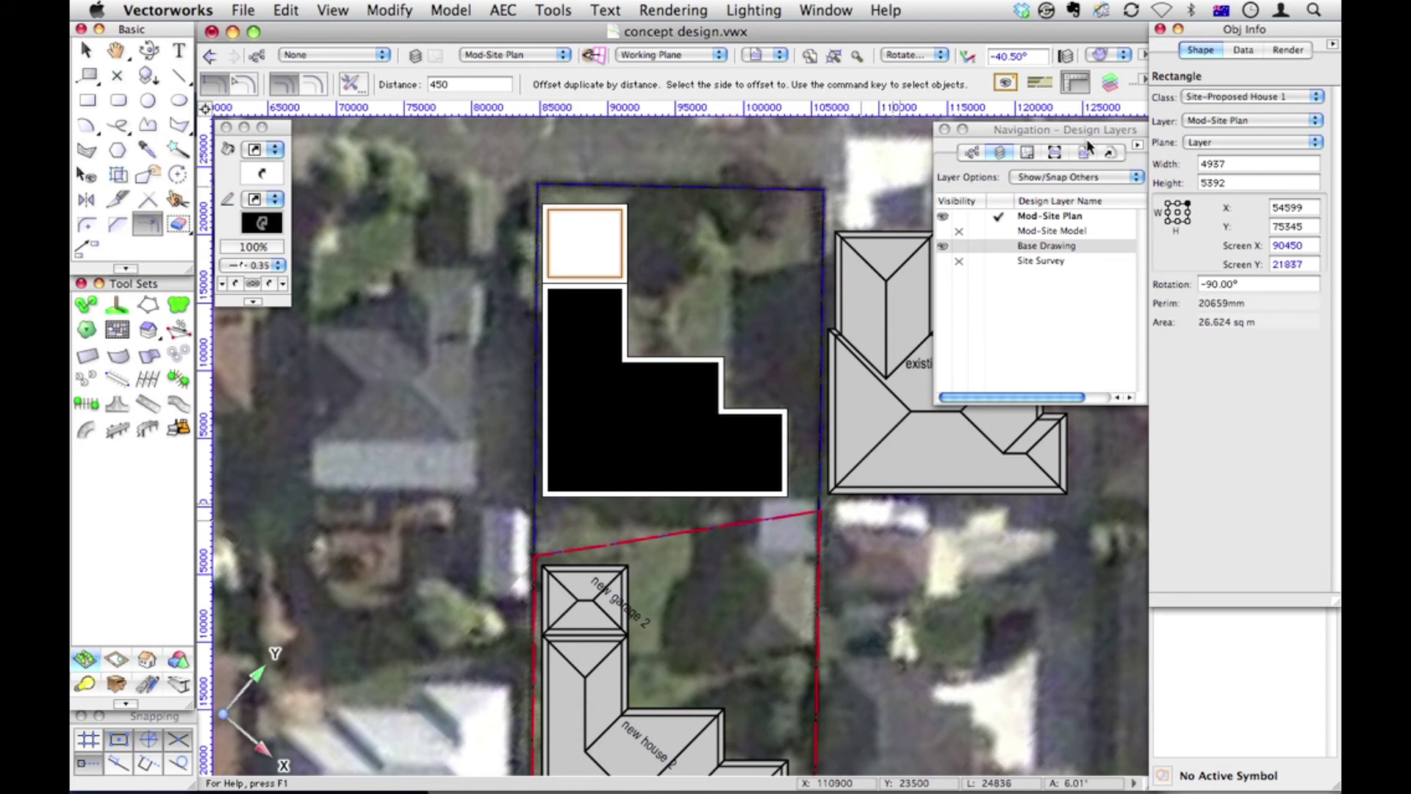
pyautogui.click(1249, 96)
pyautogui.click(1223, 211)
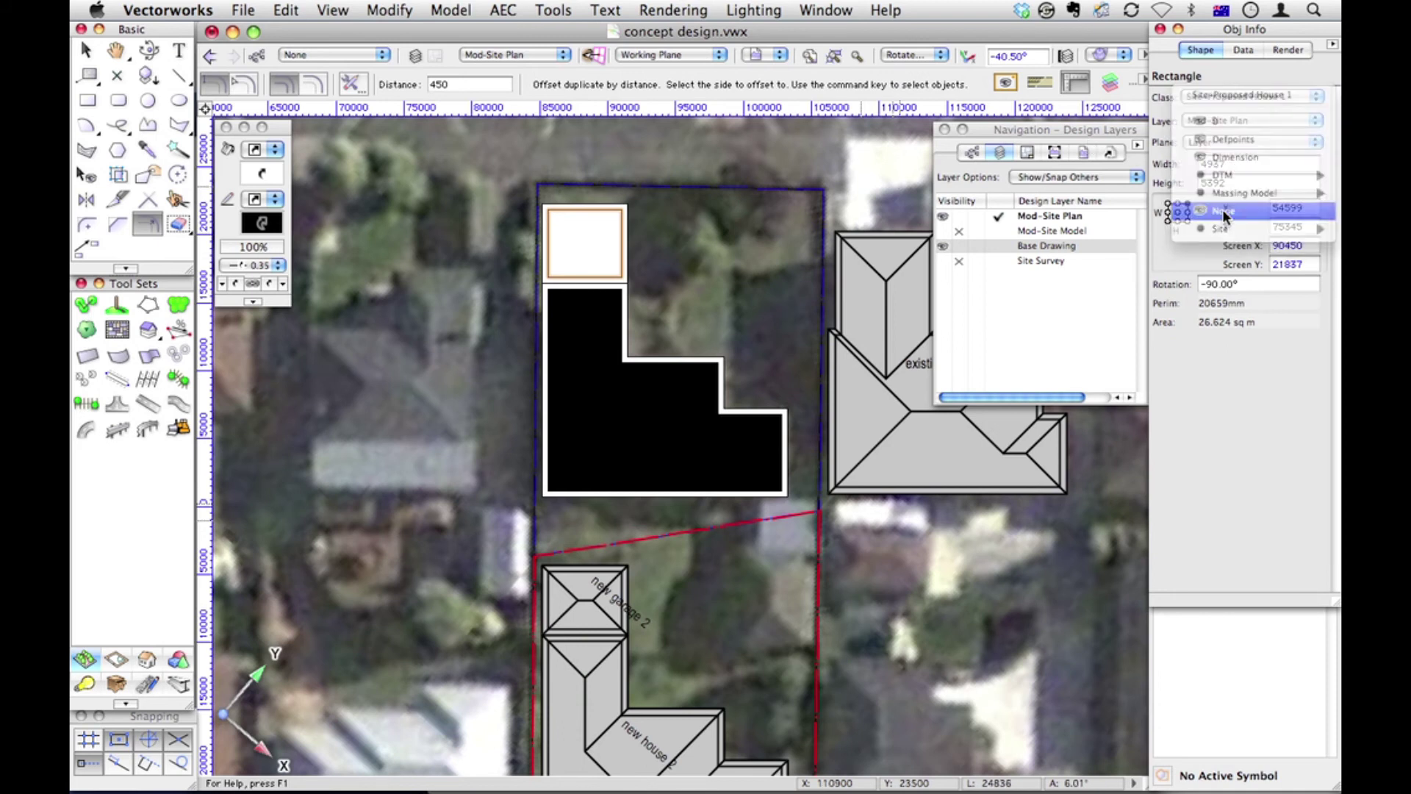
# Select both inset outlines and reset them to default attributes.
pyautogui.press('x')
pyautogui.keyDown('shift'); pyautogui.click(702, 401); pyautogui.keyUp('shift')
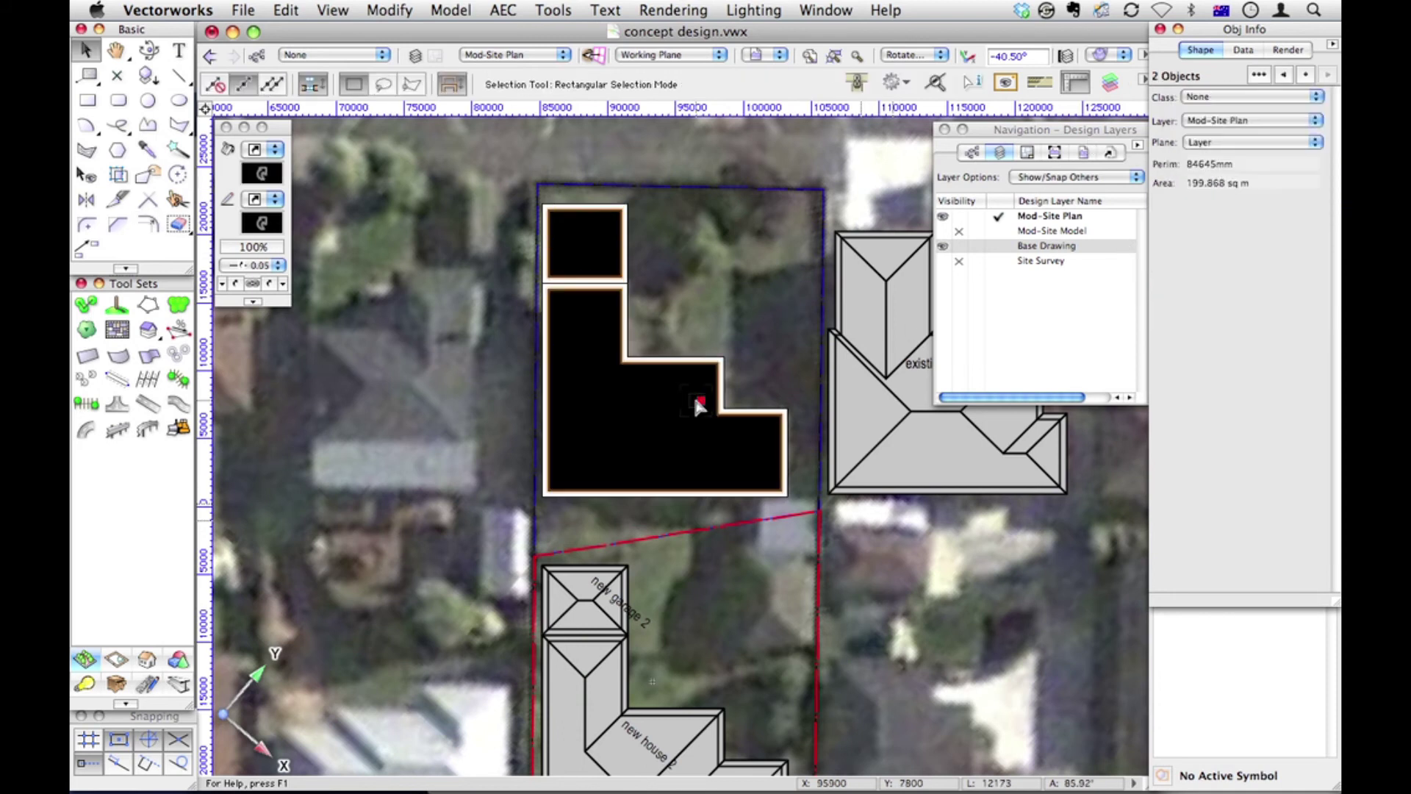
pyautogui.click(251, 300)
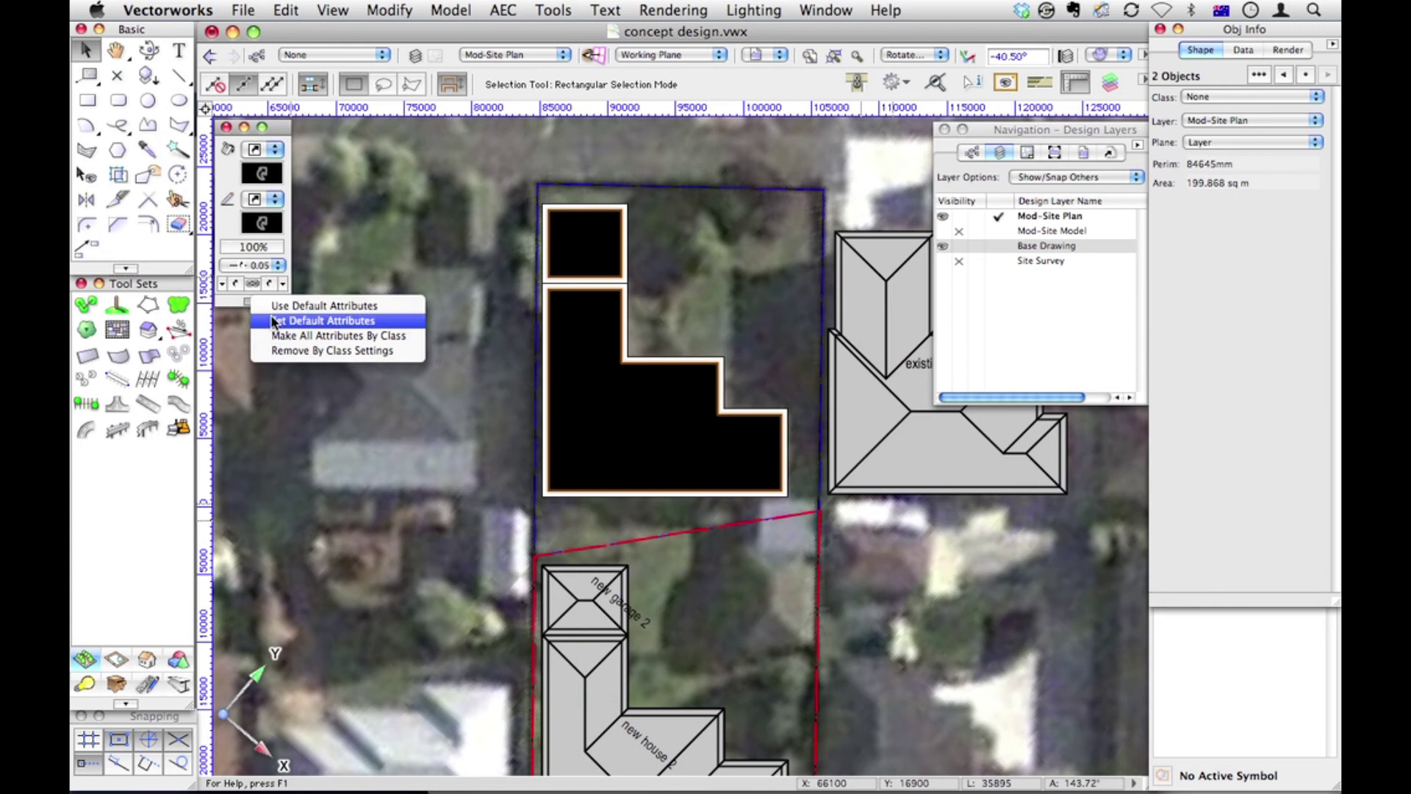
pyautogui.click(272, 306)
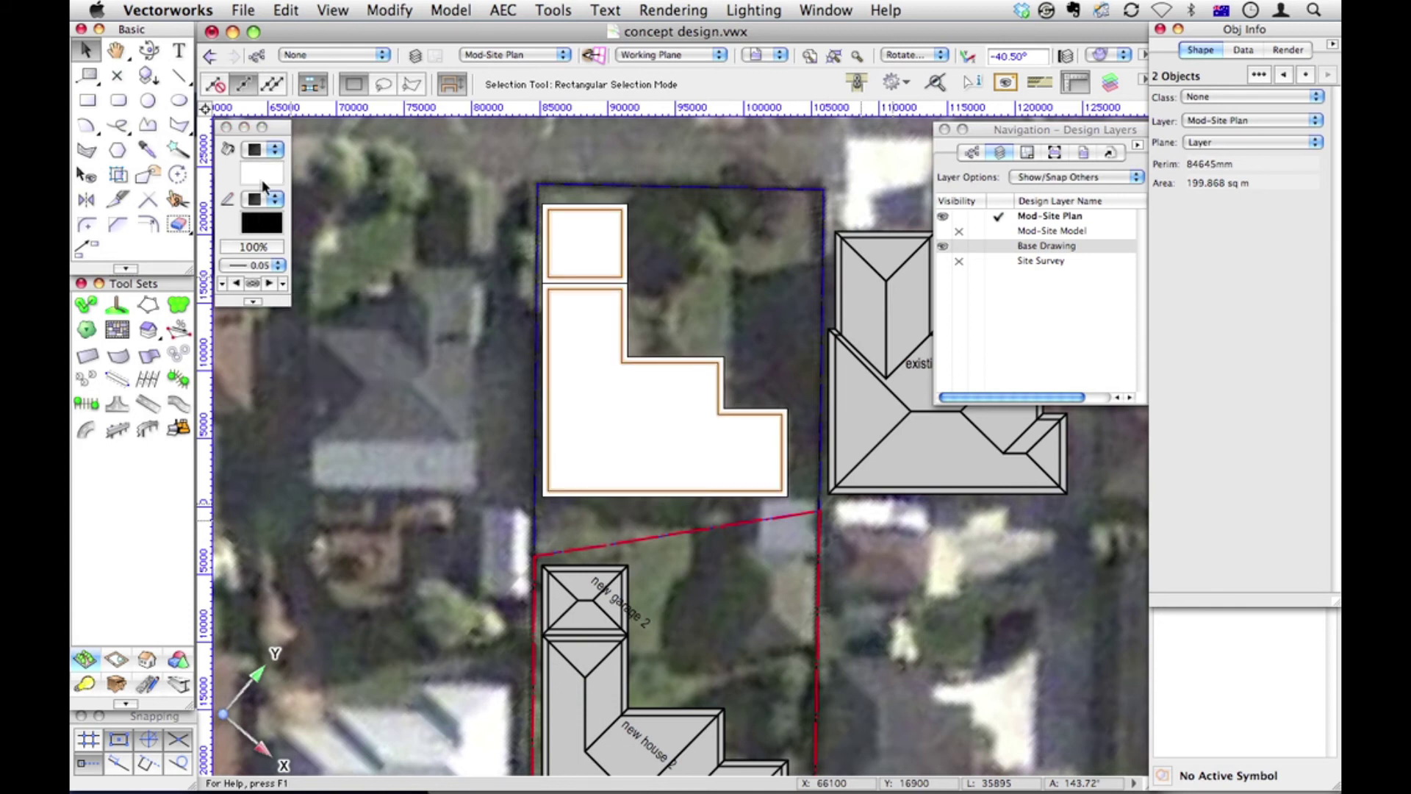
# Convert the two outlines into Massing Model objects without the properties dialog.
pyautogui.click(384, 10)
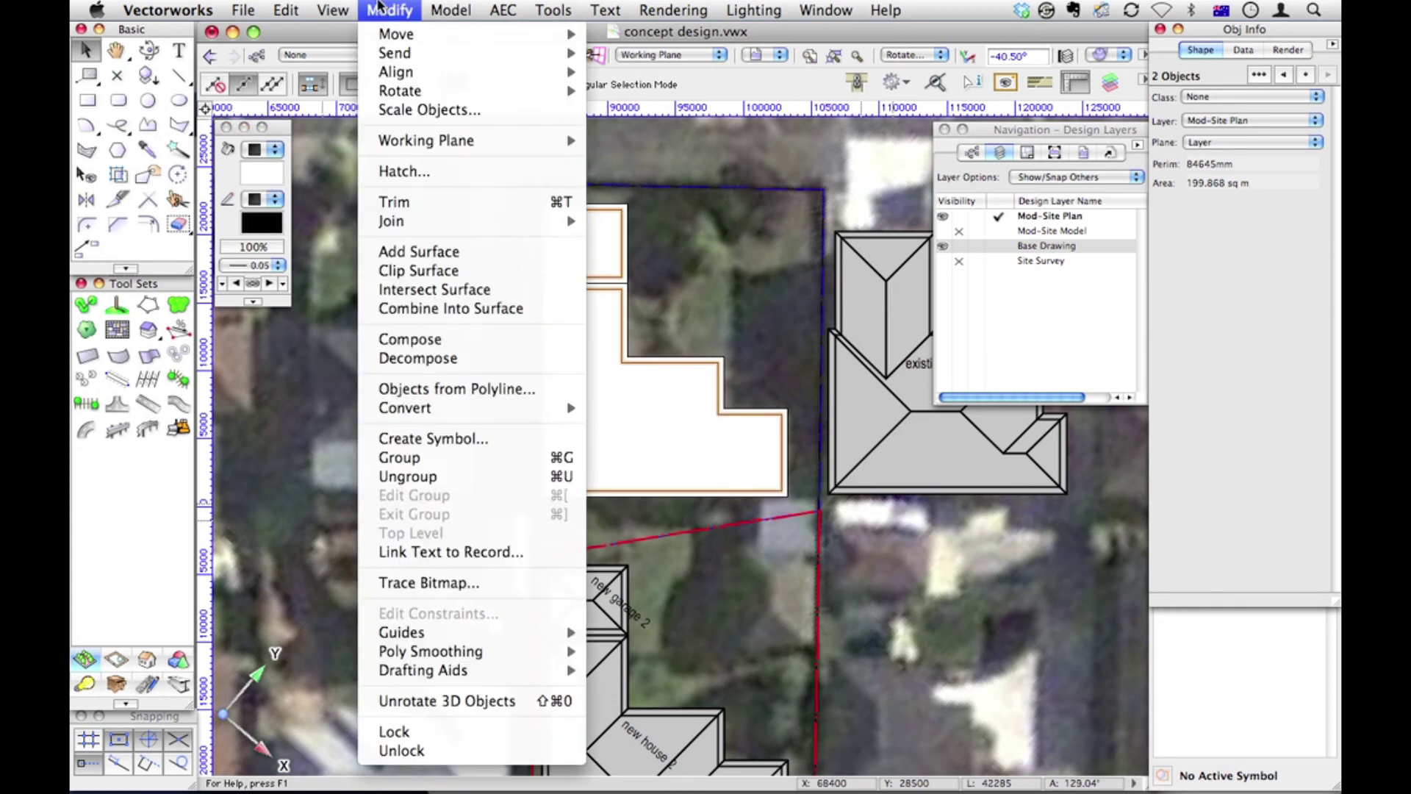
pyautogui.click(421, 389)
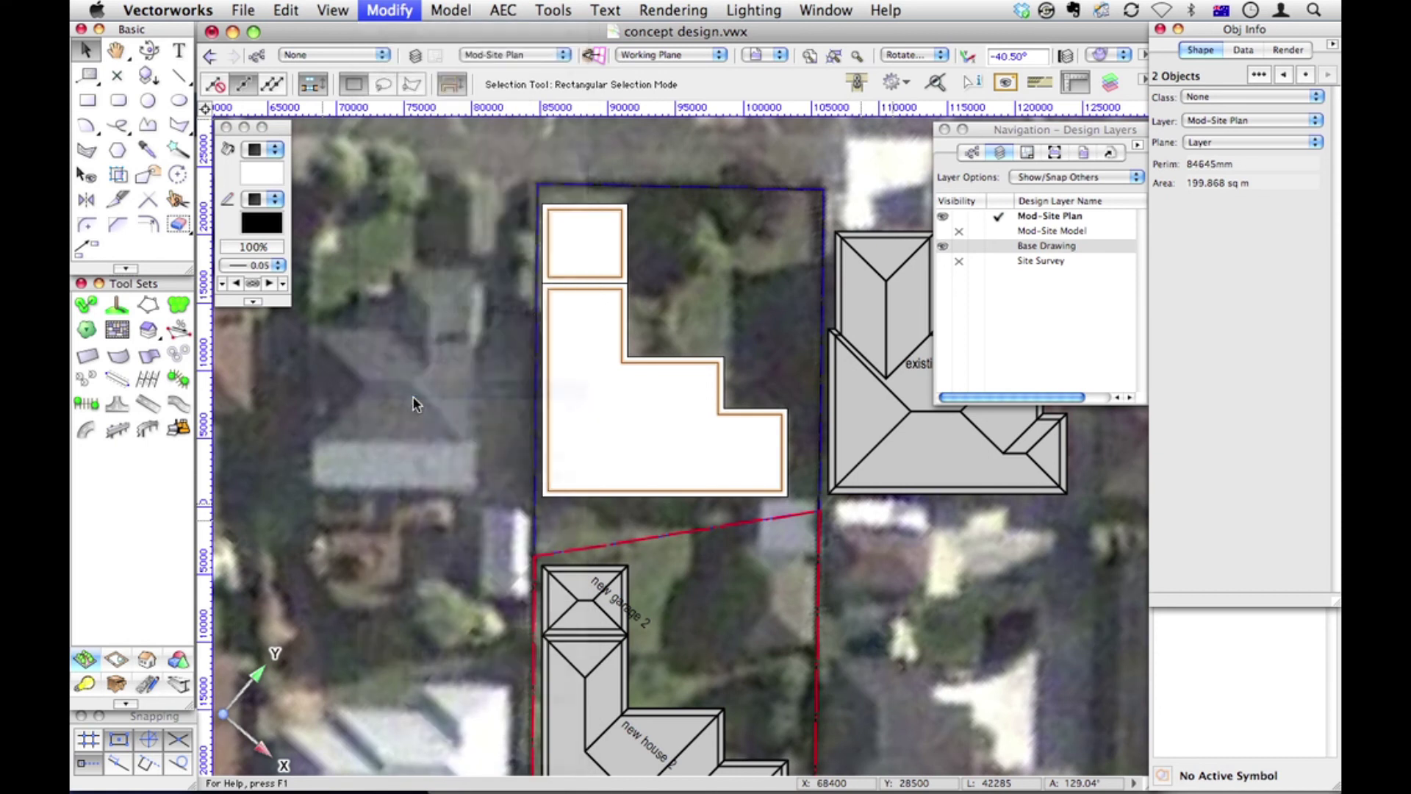
pyautogui.click(507, 290)
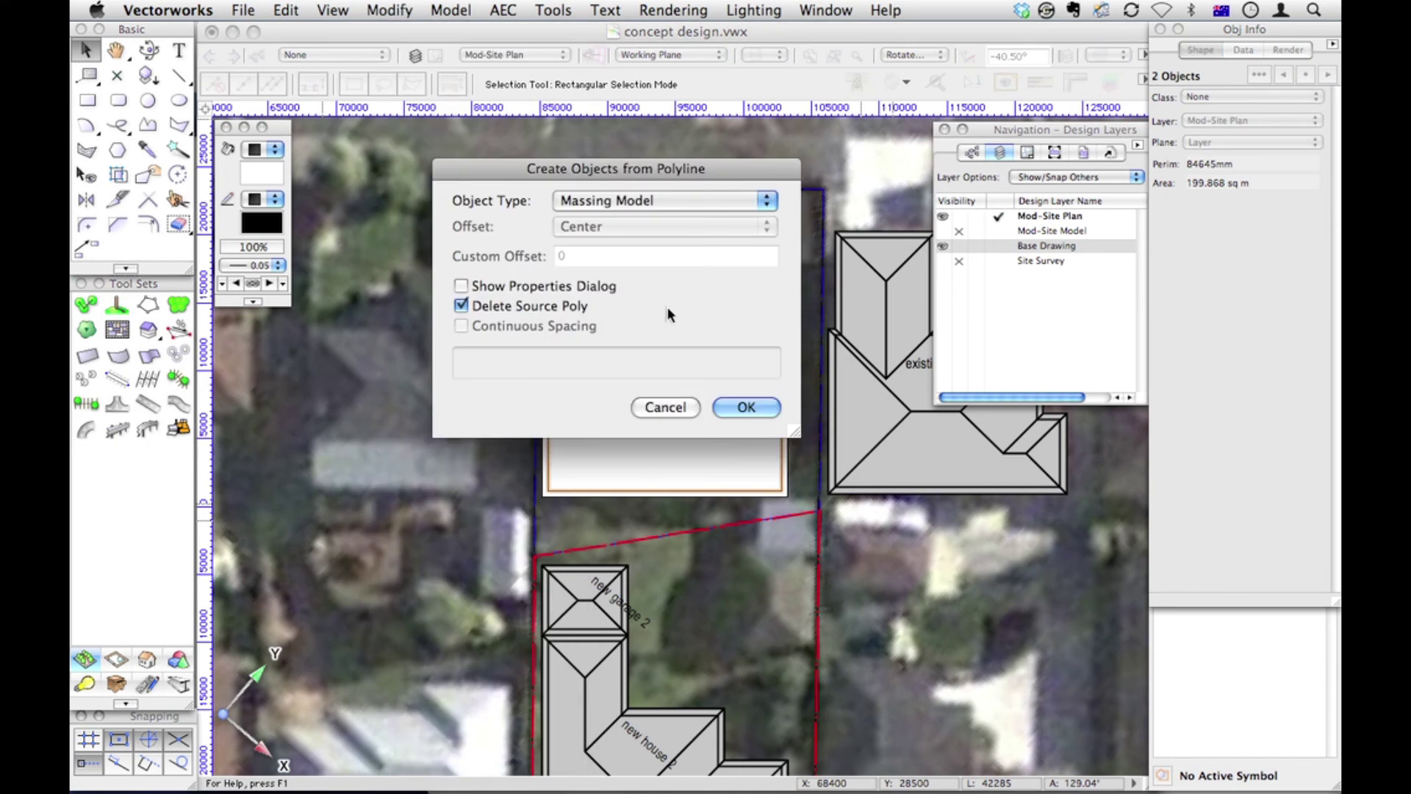
pyautogui.click(741, 407)
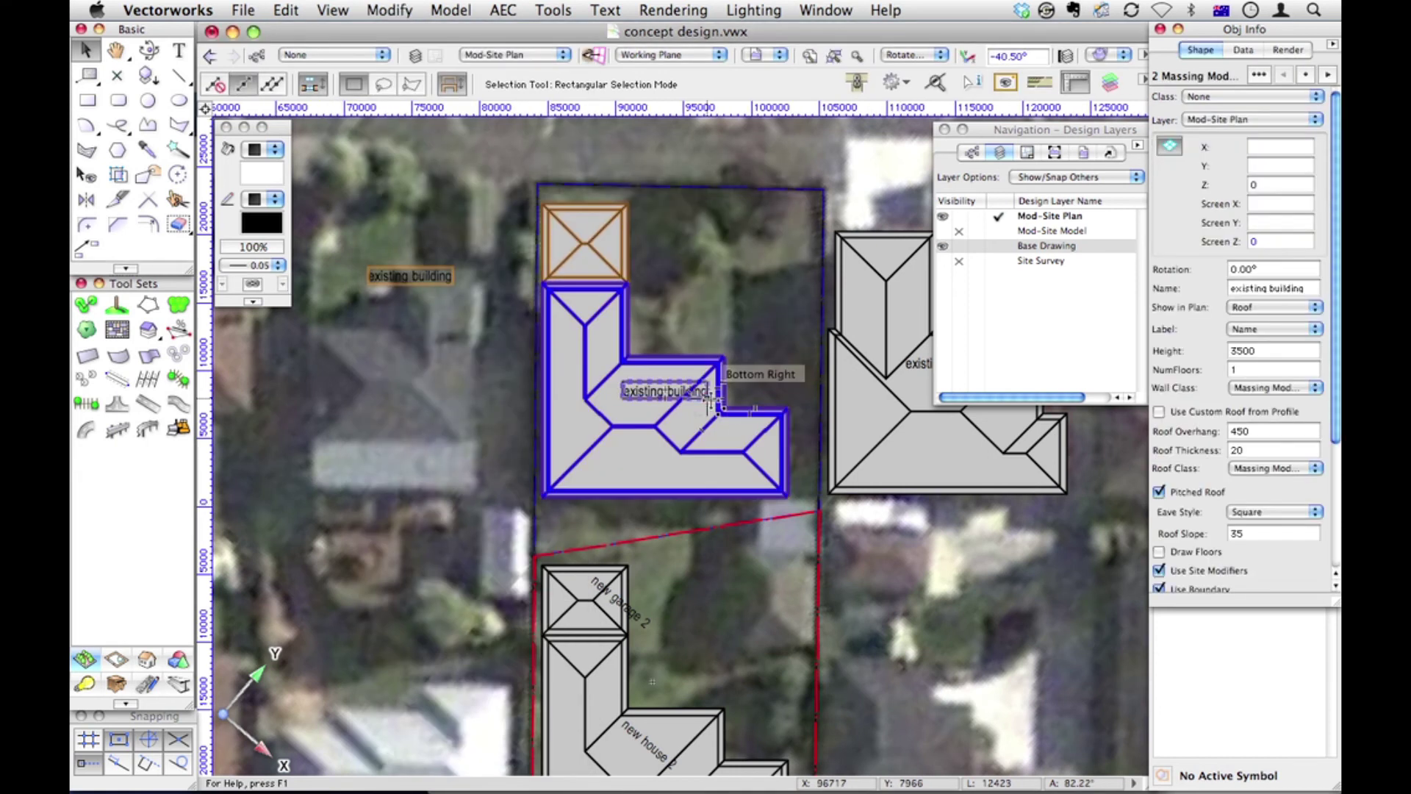
# Drag the small building's 'existing building' label onto its roof, then pan toward the neighbouring buildings.
pyautogui.click(691, 254)
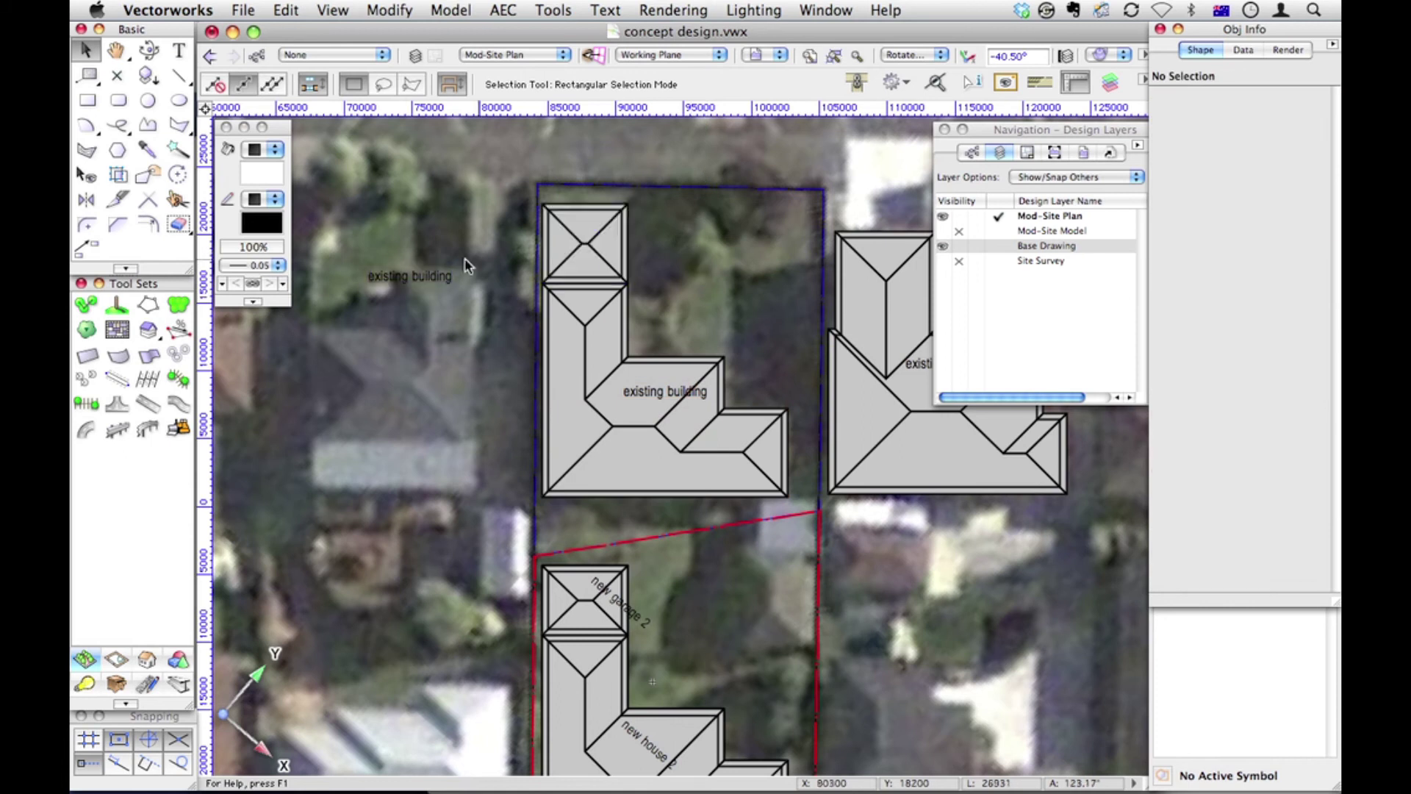
pyautogui.click(414, 275)
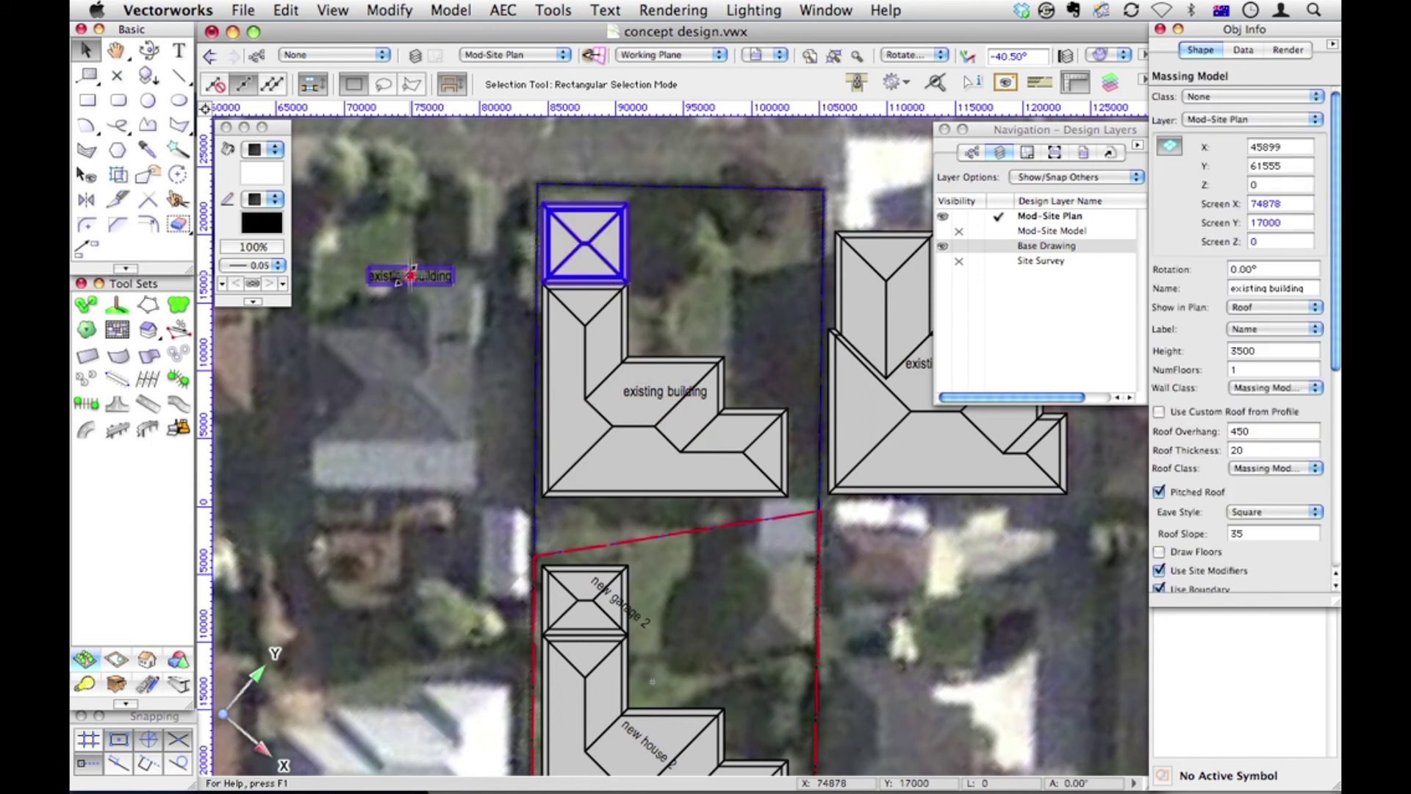
pyautogui.moveTo(414, 275); pyautogui.dragTo(588, 243)
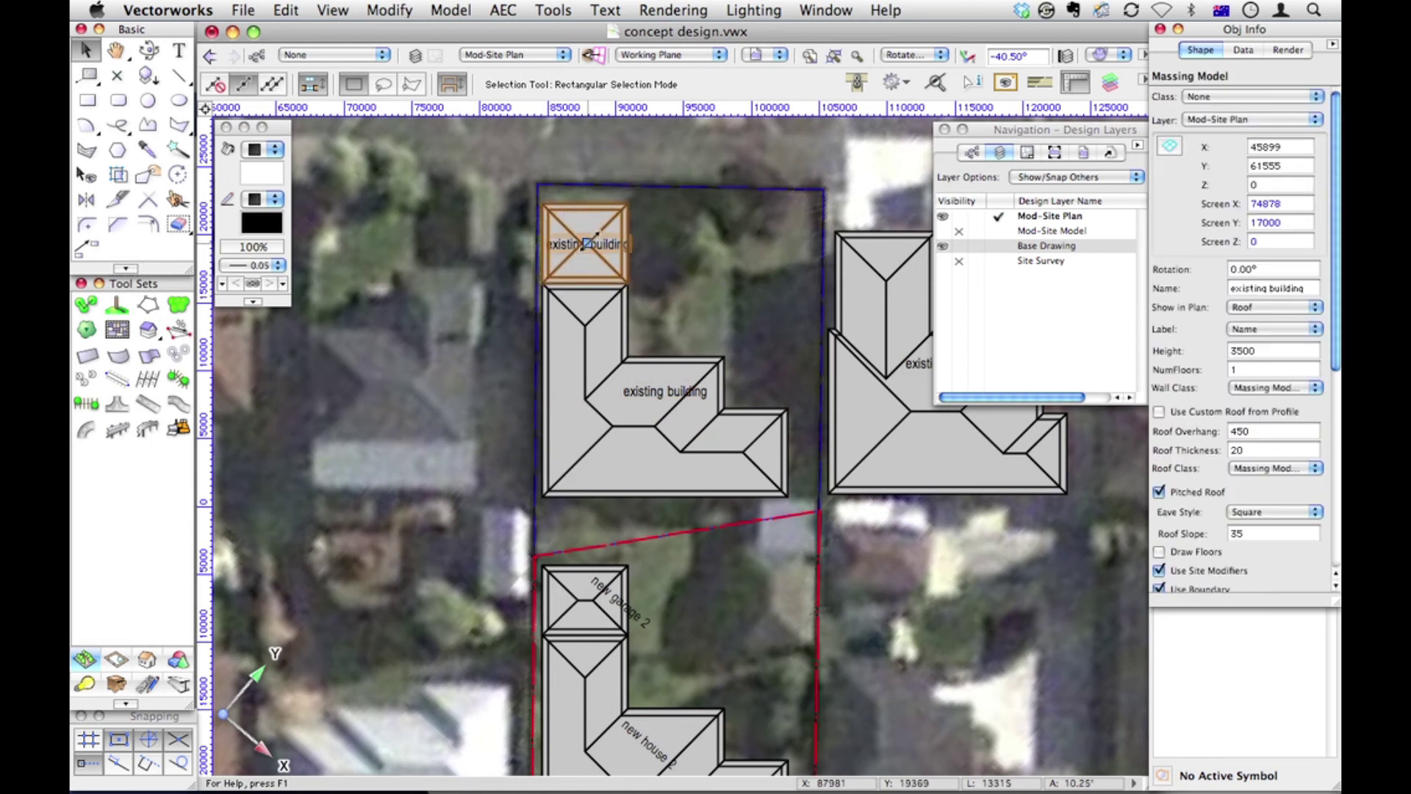
pyautogui.press('h')
pyautogui.moveTo(368, 478); pyautogui.dragTo(512, 388)
pyautogui.press('h')
pyautogui.moveTo(561, 328); pyautogui.dragTo(519, 354)
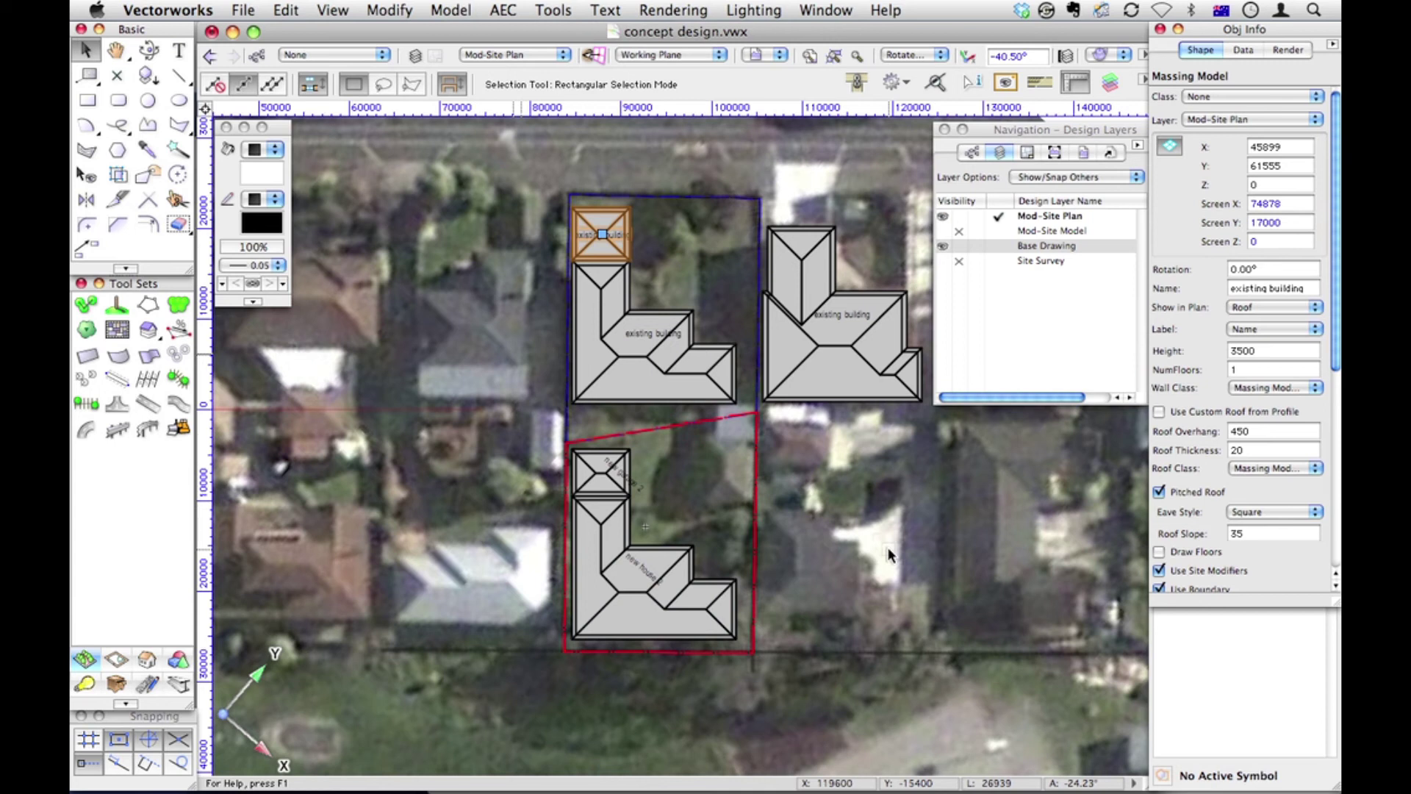
# Select the right-hand existing building and set its Roof Class to Massing Model-Existing Roof.
pyautogui.click(818, 314)
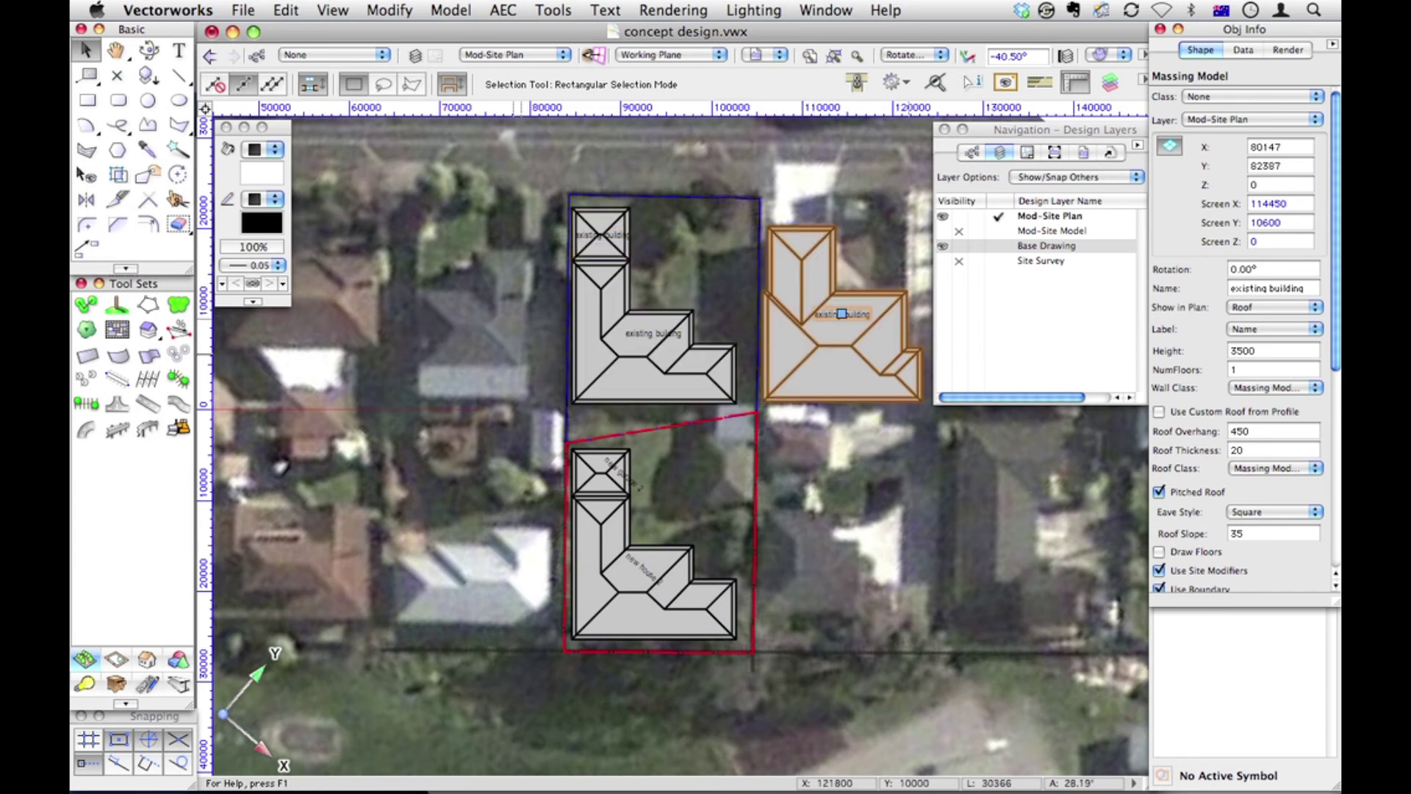
pyautogui.click(1301, 393)
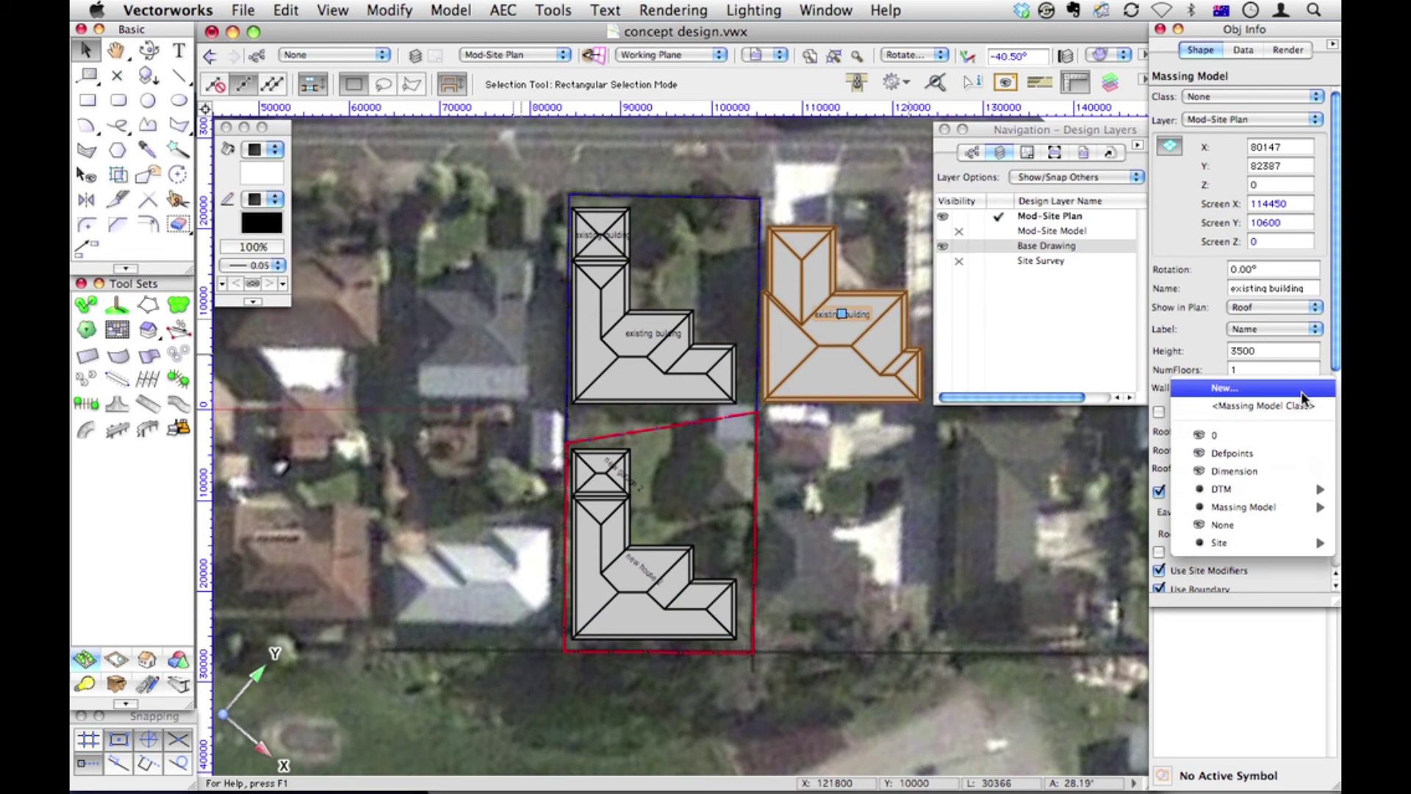
pyautogui.moveTo(1292, 509)
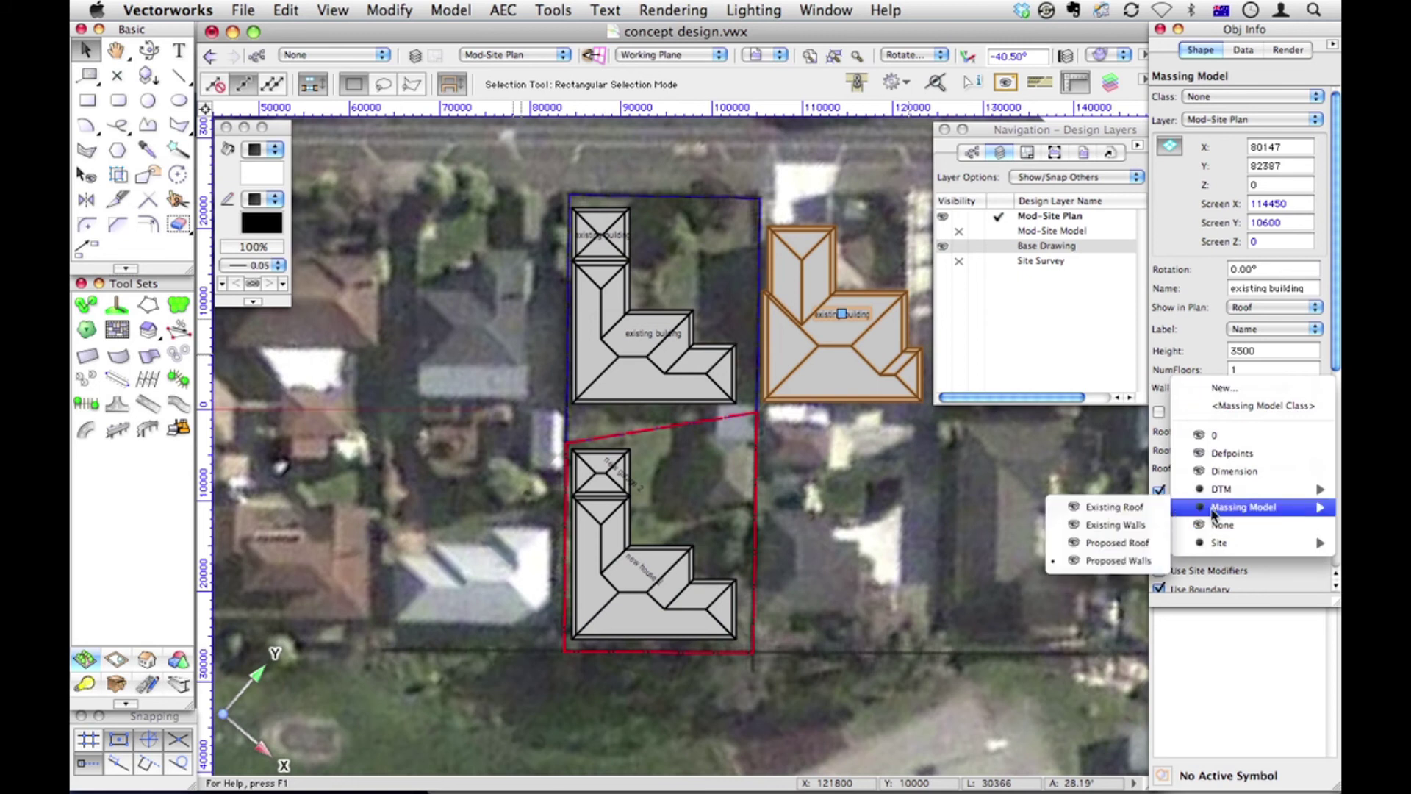
pyautogui.click(1114, 506)
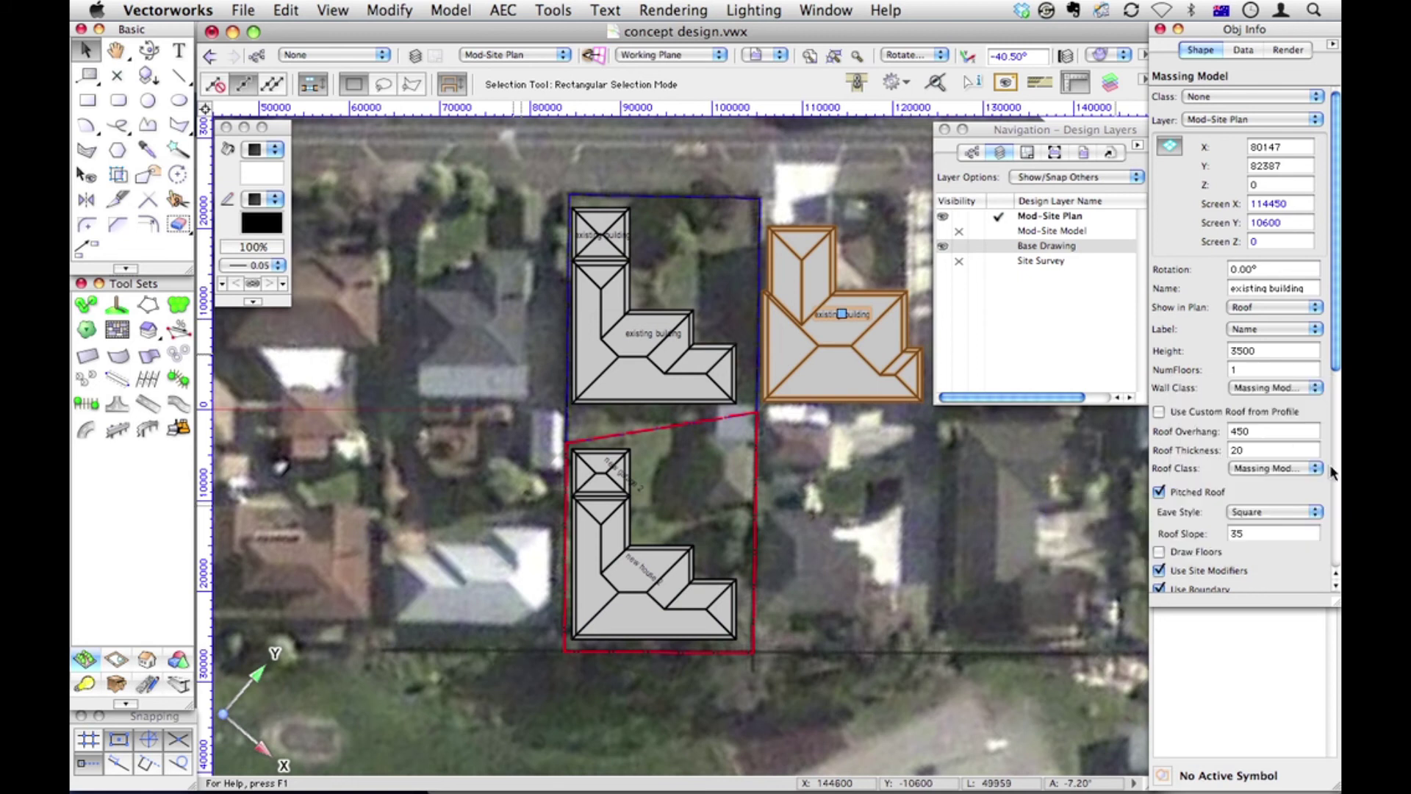
pyautogui.click(1294, 468)
pyautogui.click(1294, 469)
pyautogui.press('Escape')
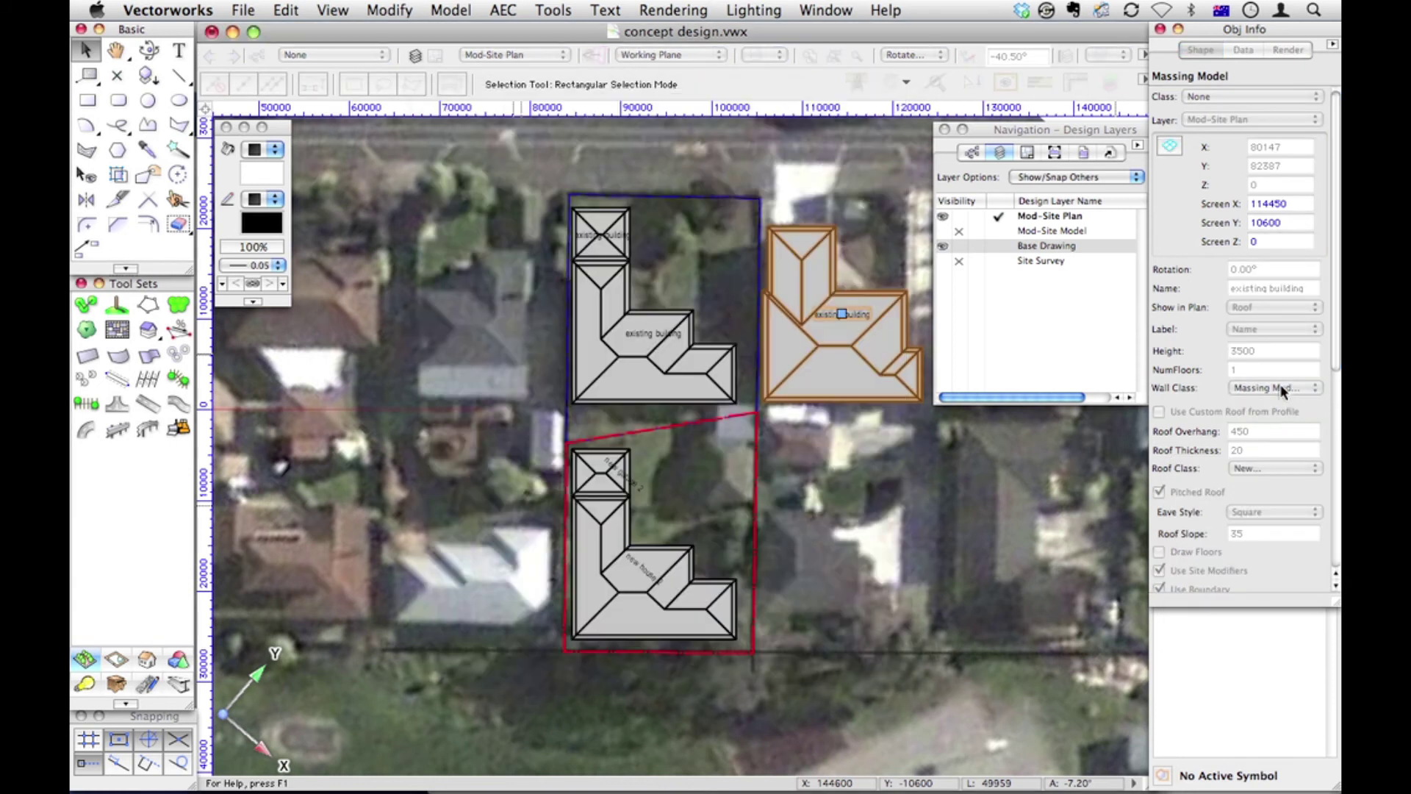
pyautogui.click(1282, 472)
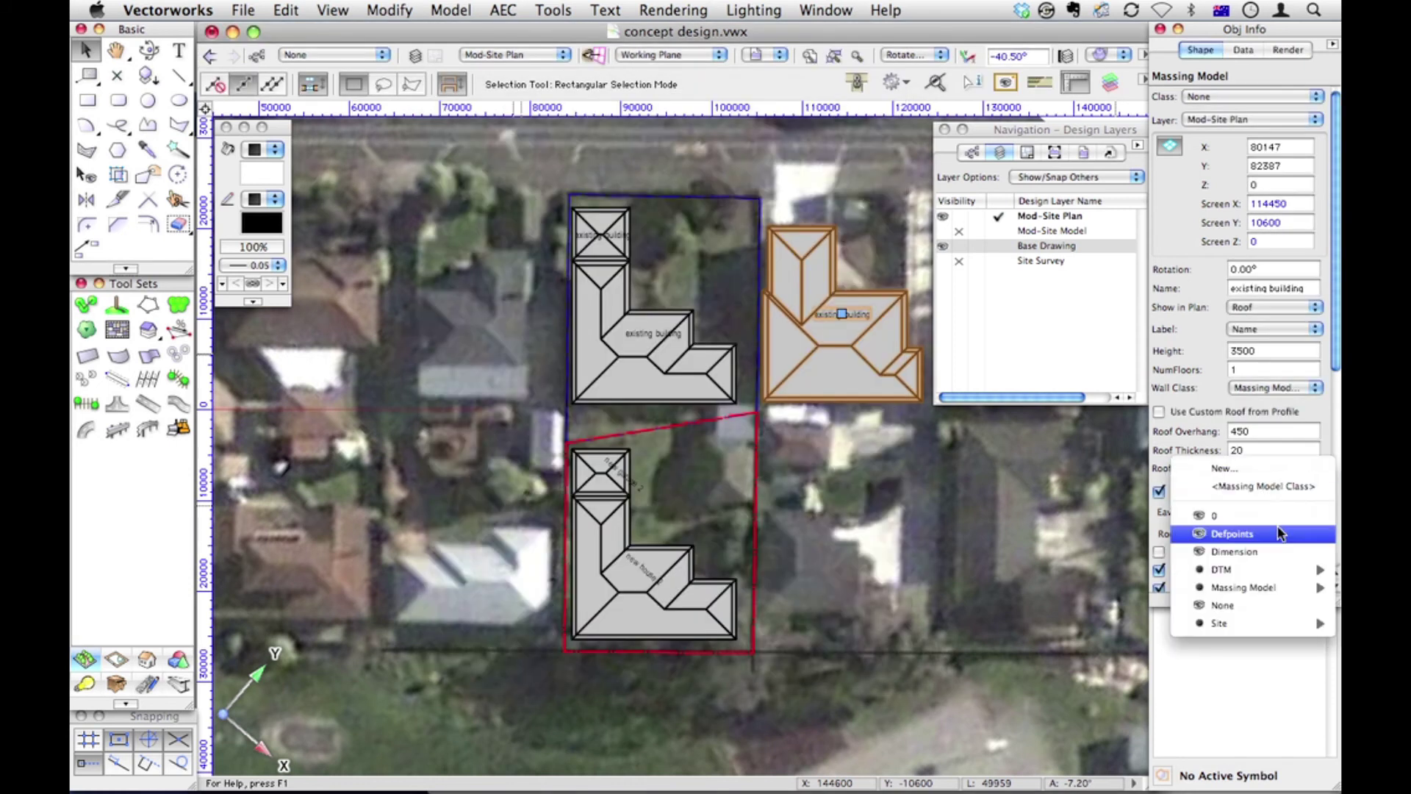
pyautogui.moveTo(1272, 588)
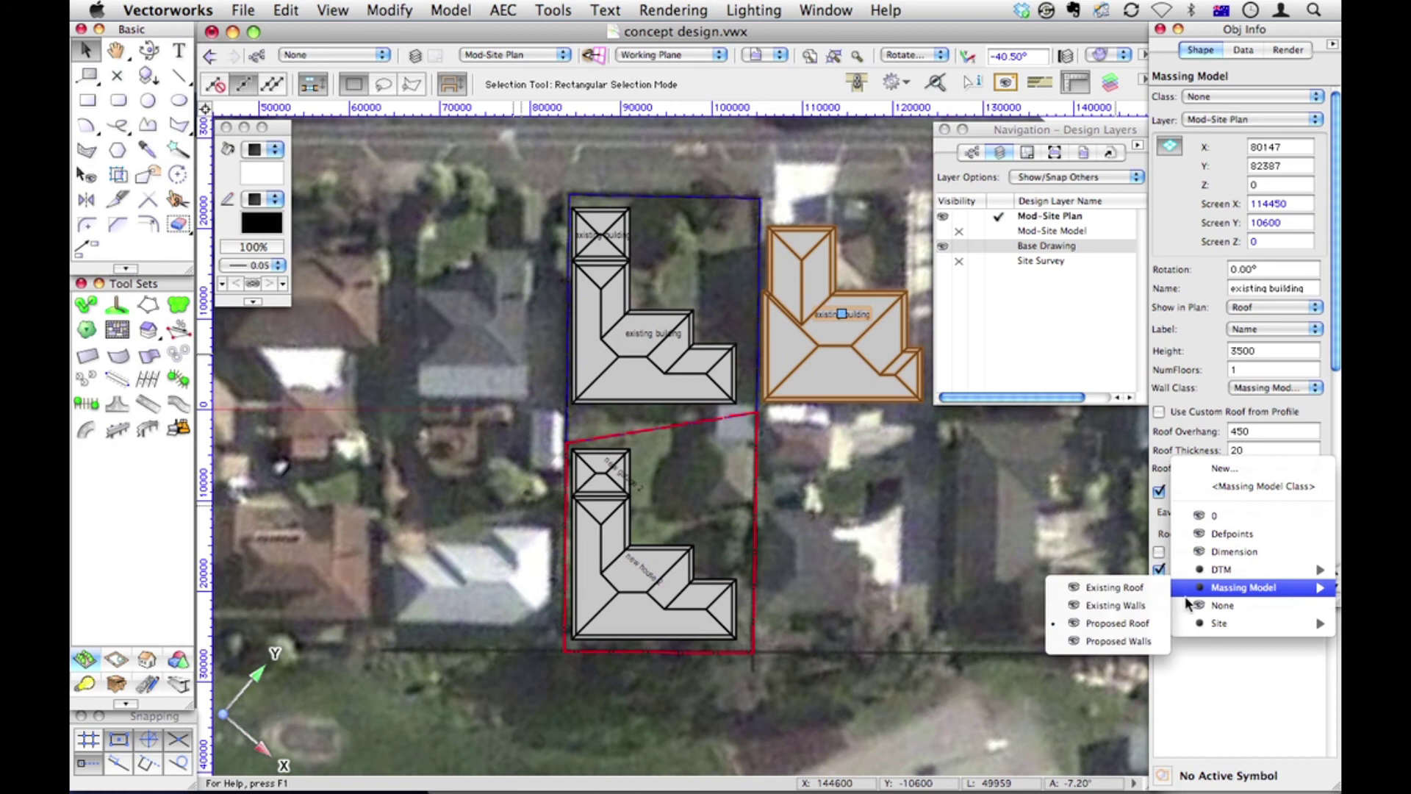
pyautogui.click(1120, 587)
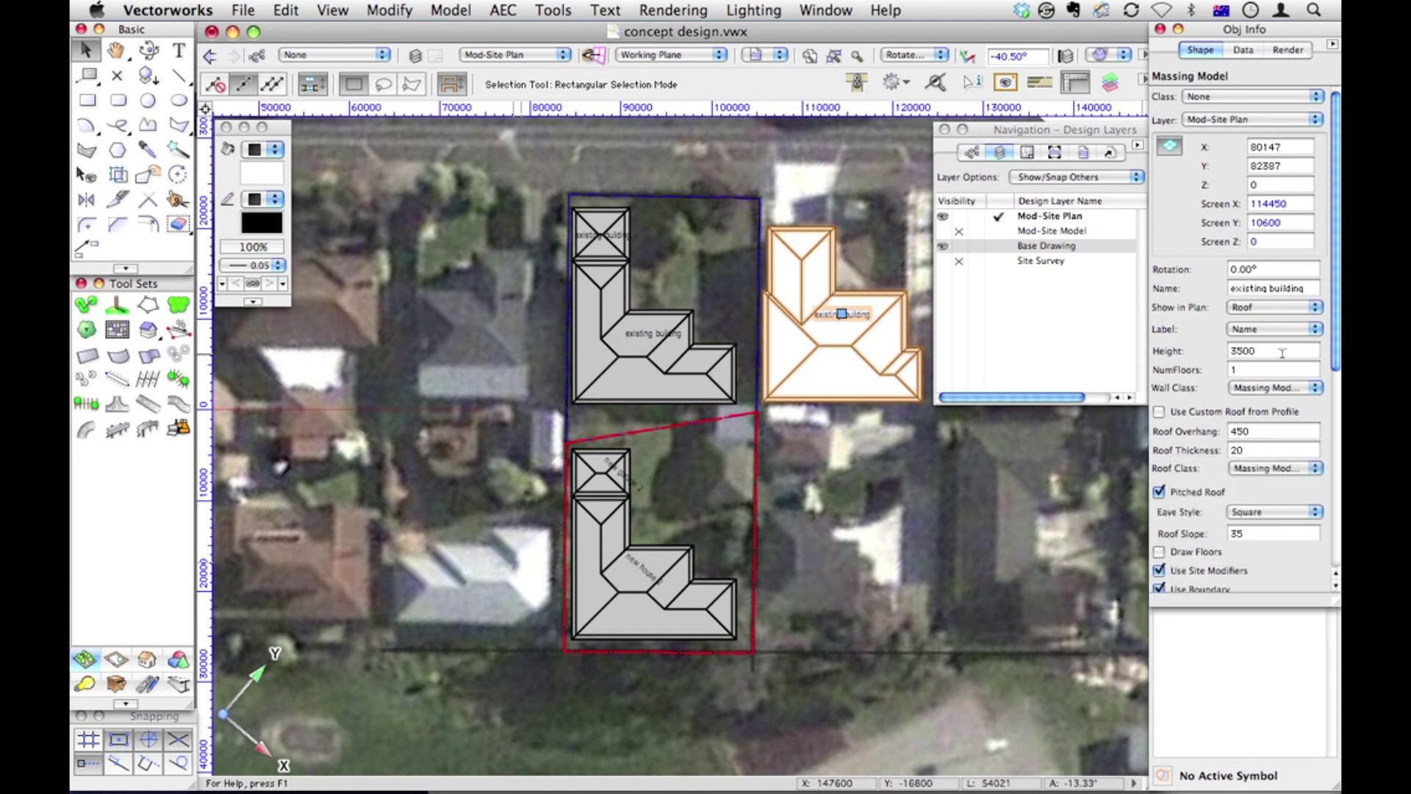
# Set its Wall Class to Existing Walls.
pyautogui.click(1268, 390)
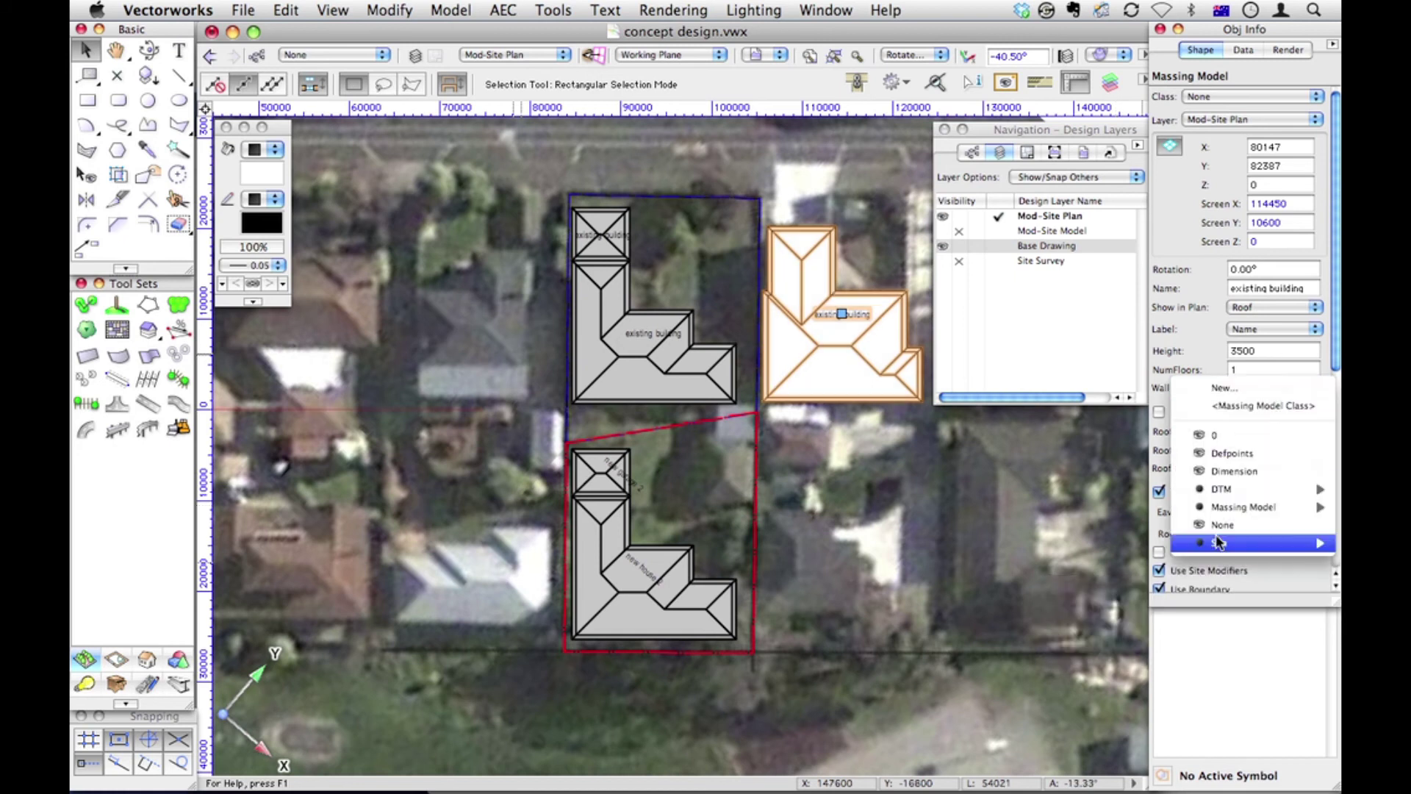
pyautogui.moveTo(1250, 508)
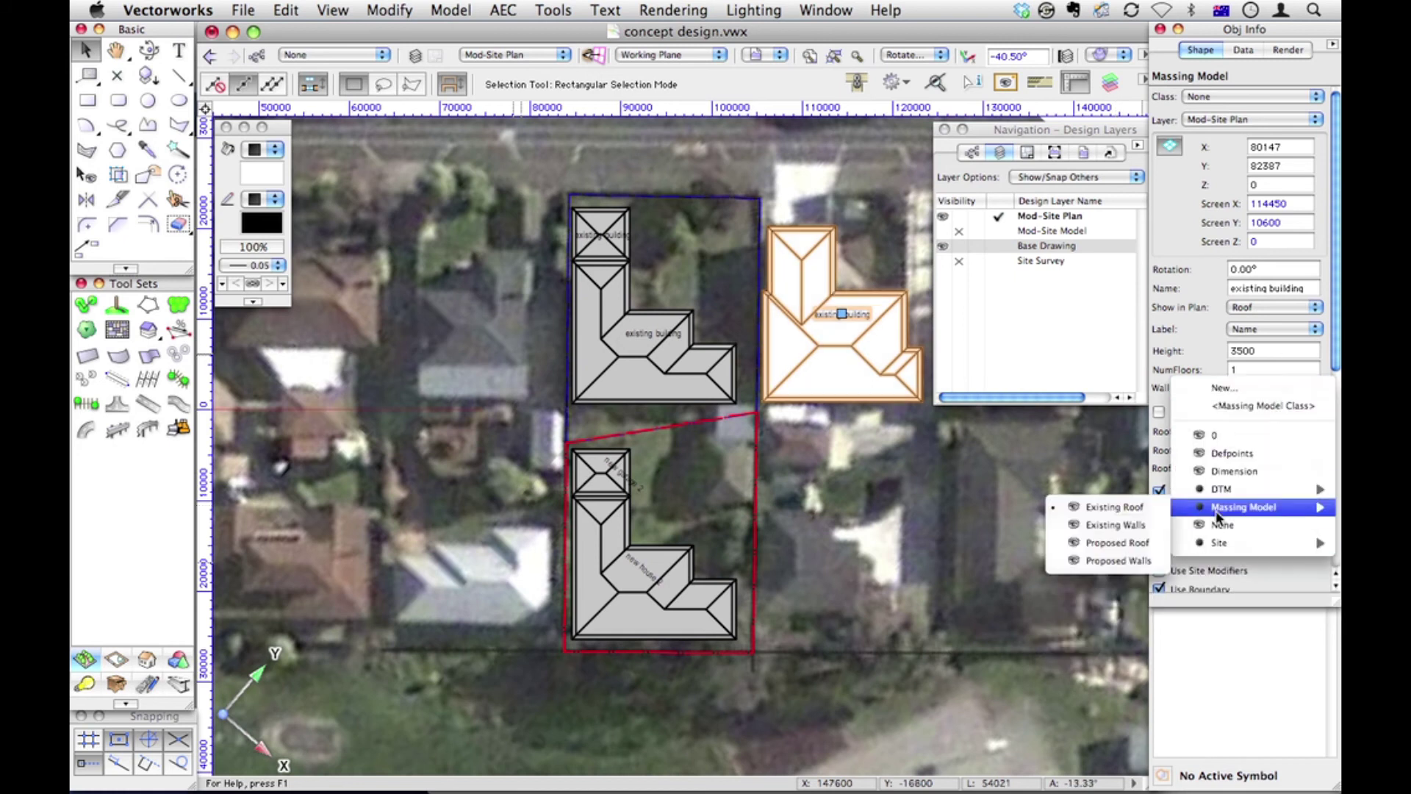
pyautogui.click(1141, 521)
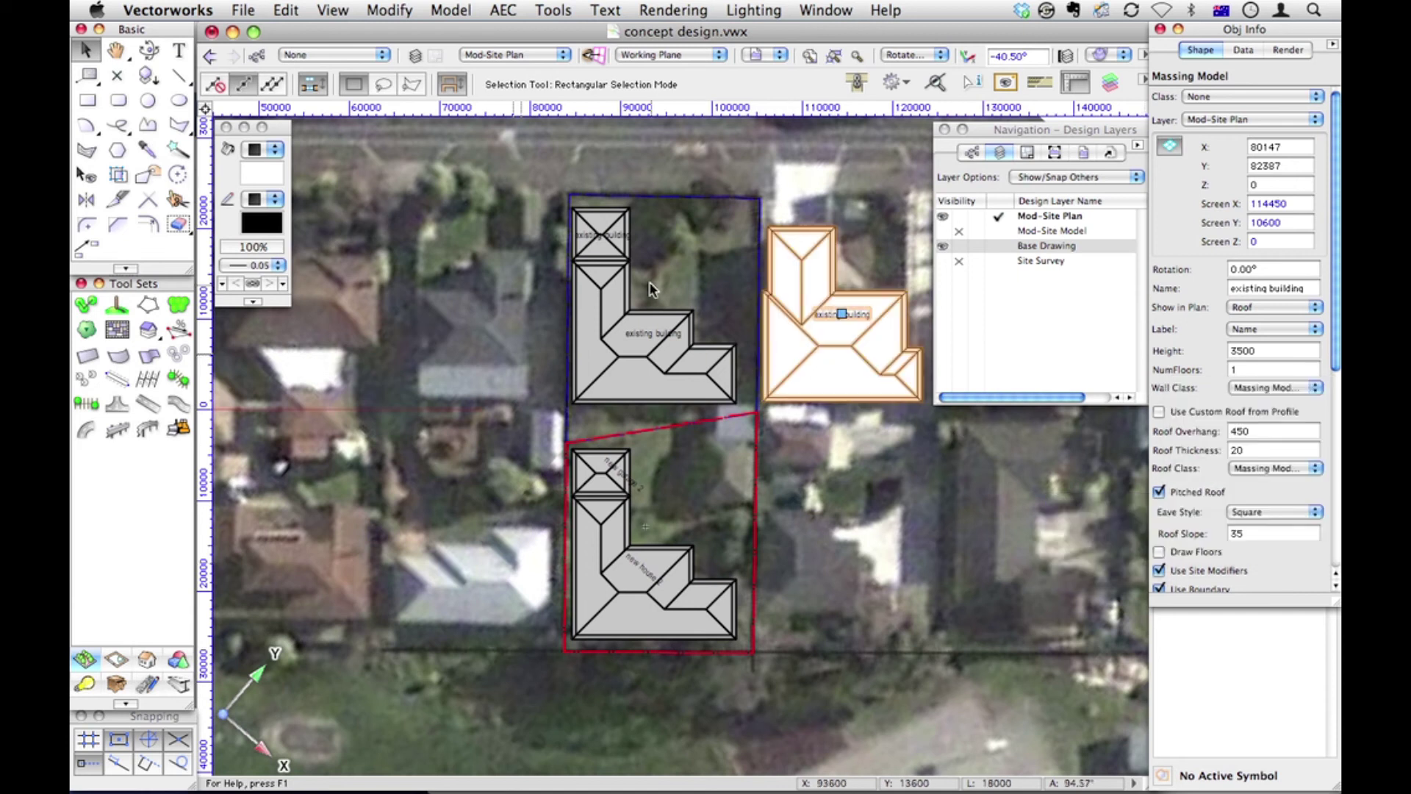
# Give the left and small existing buildings Existing Walls and Existing Roof classes, then deselect.
pyautogui.keyDown('shift'); pyautogui.click(662, 345); pyautogui.keyUp('shift')
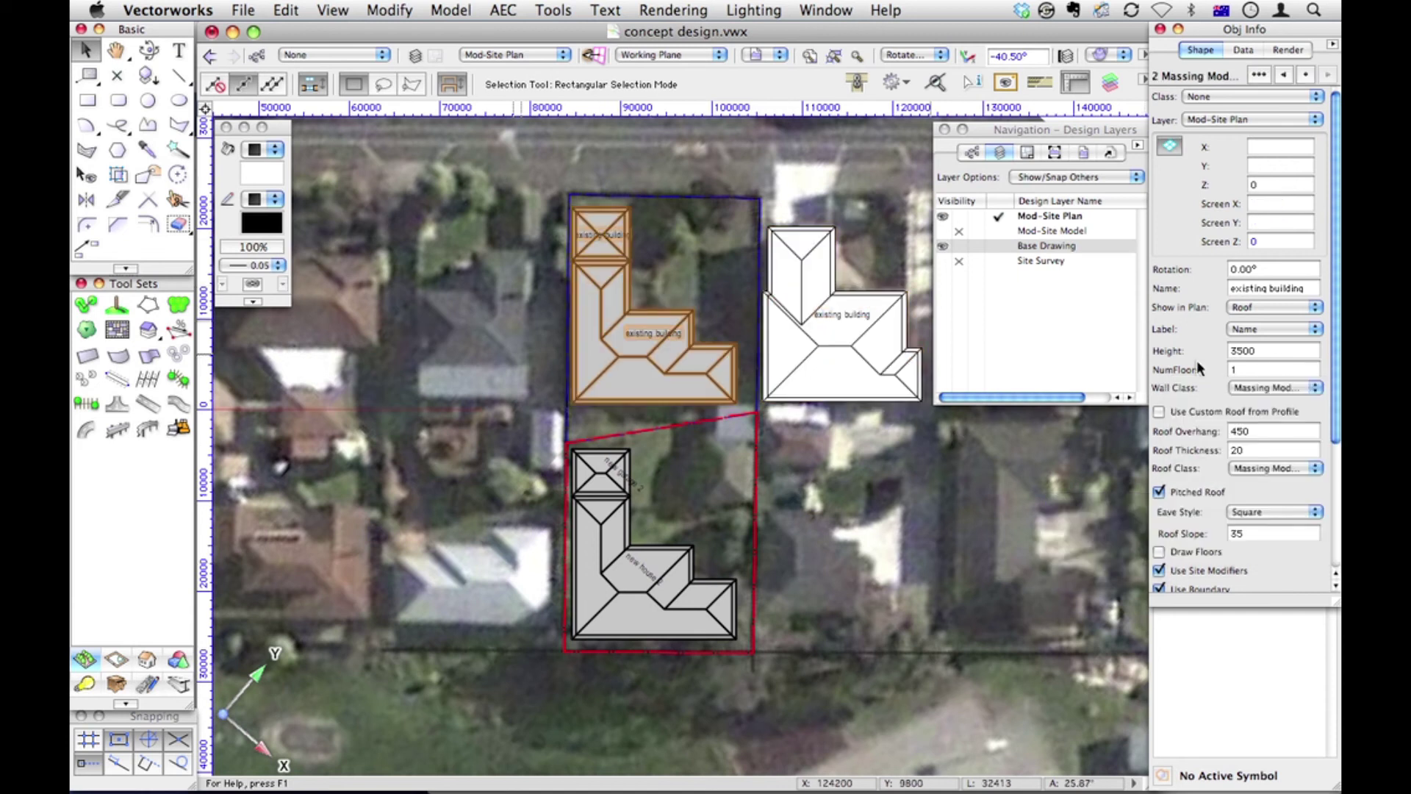
pyautogui.click(1259, 387)
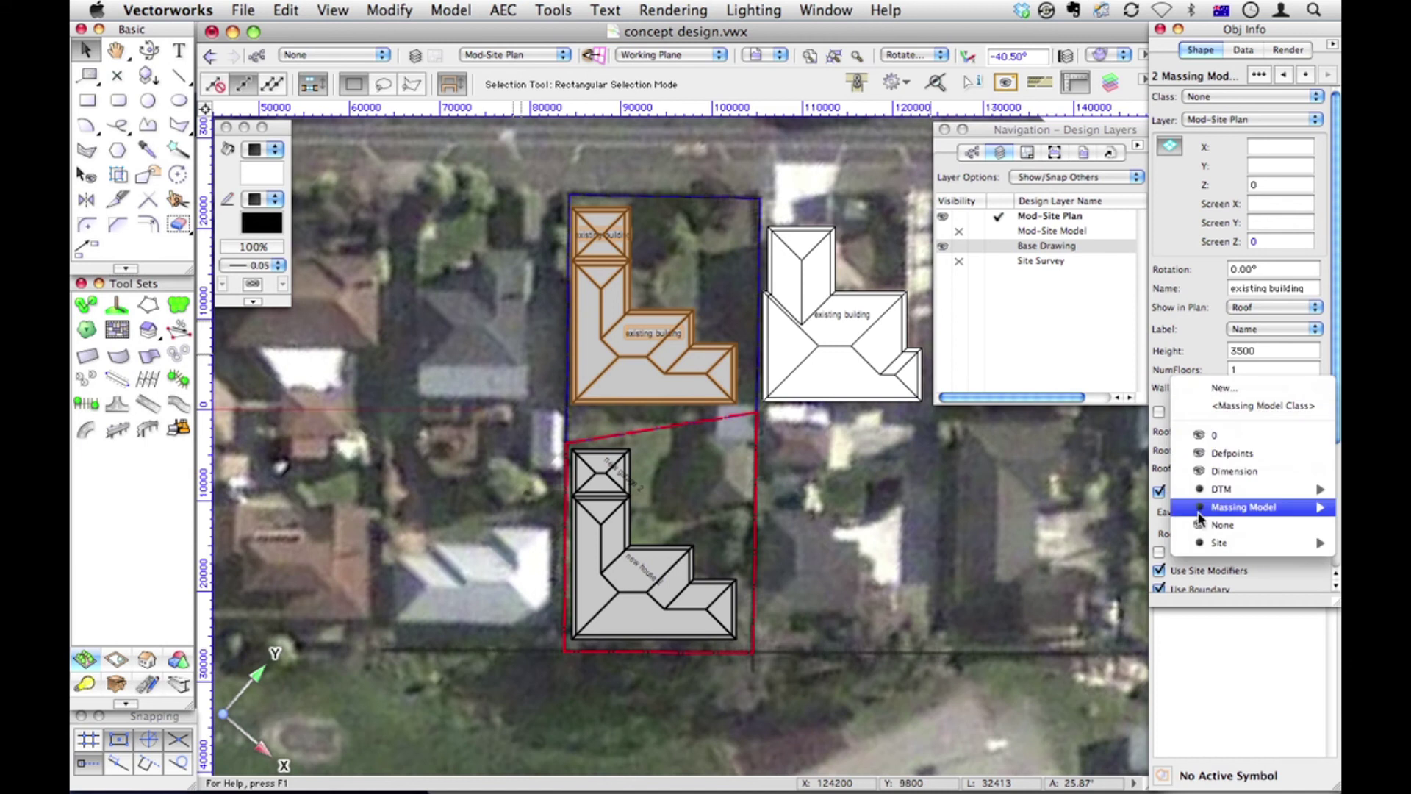
pyautogui.moveTo(1249, 507)
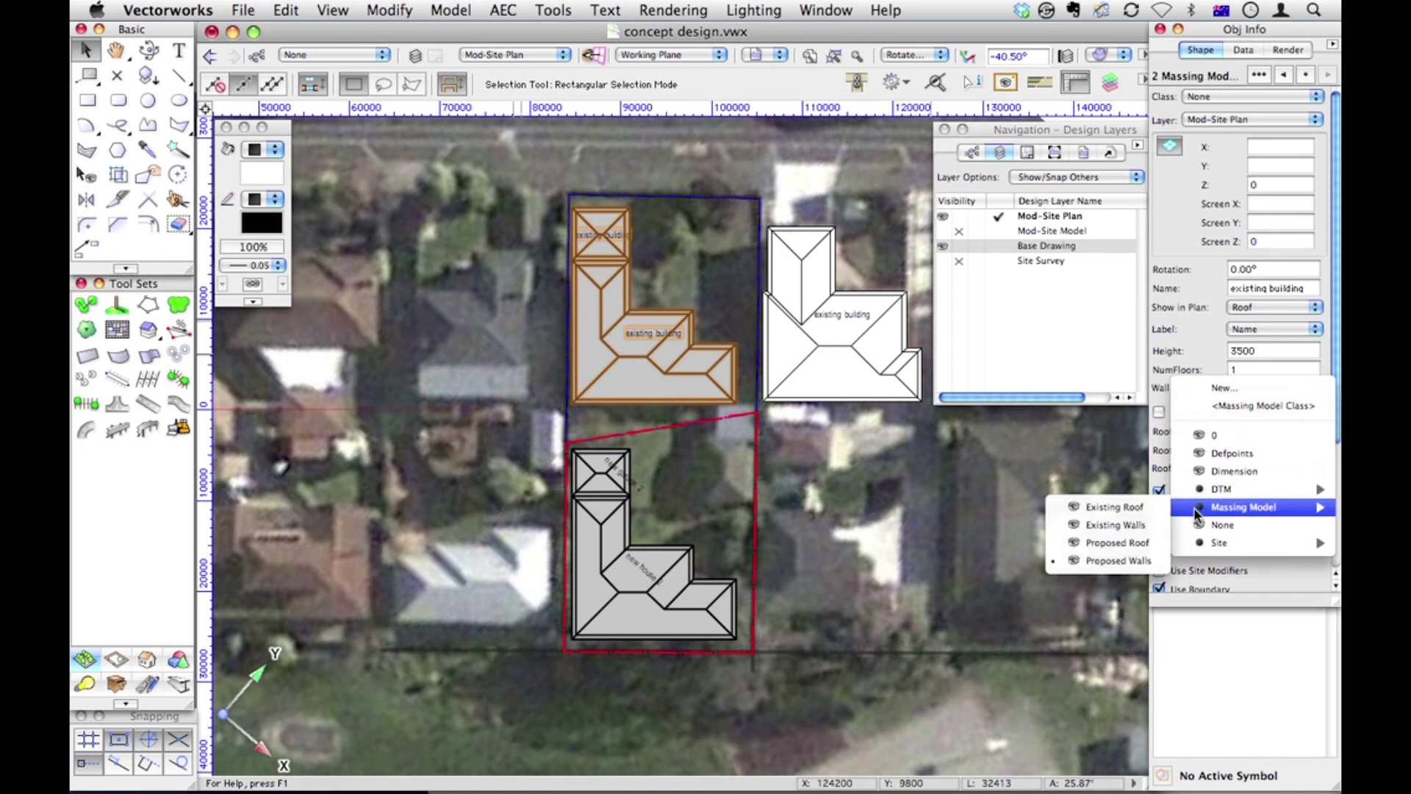
pyautogui.click(1146, 525)
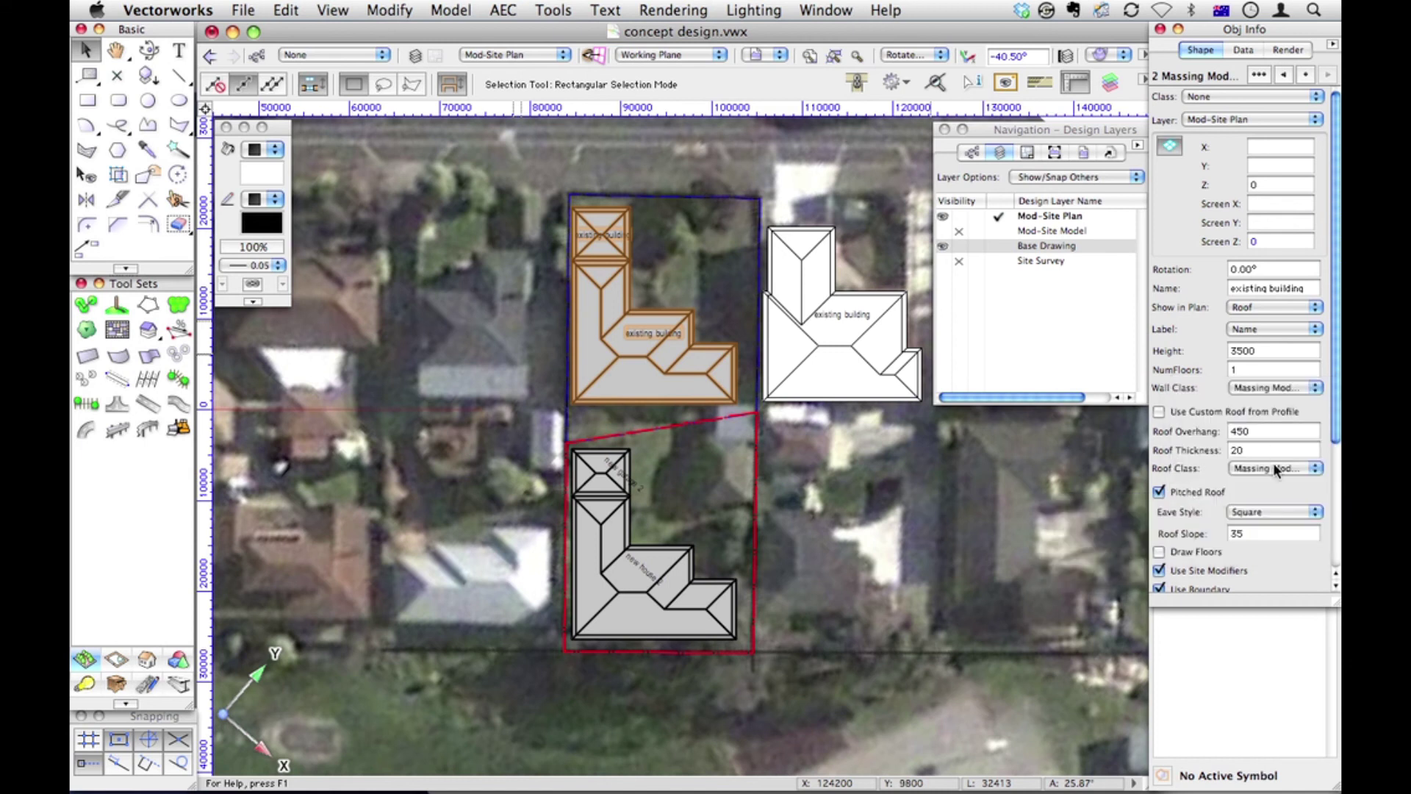
pyautogui.click(1274, 466)
pyautogui.moveTo(1249, 586)
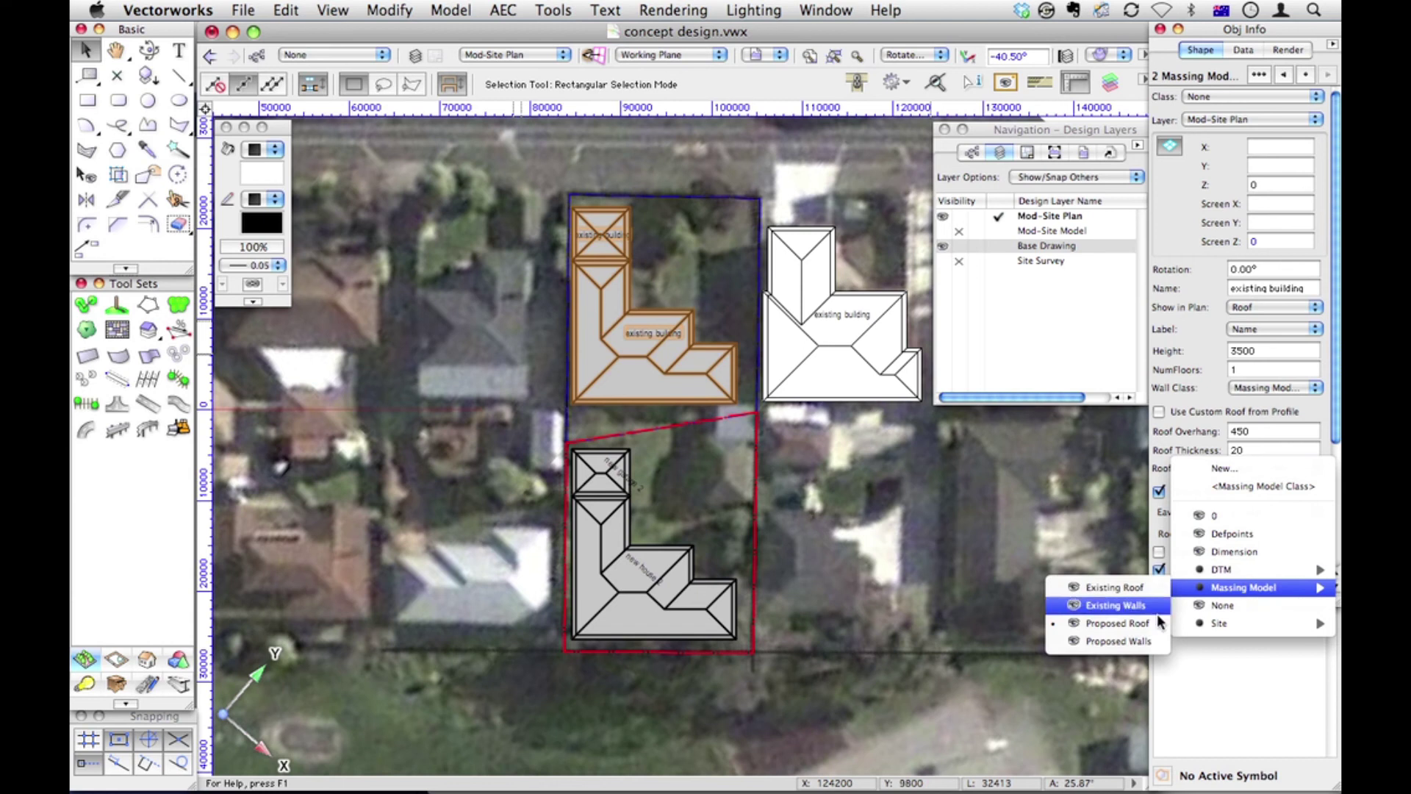
pyautogui.click(1124, 588)
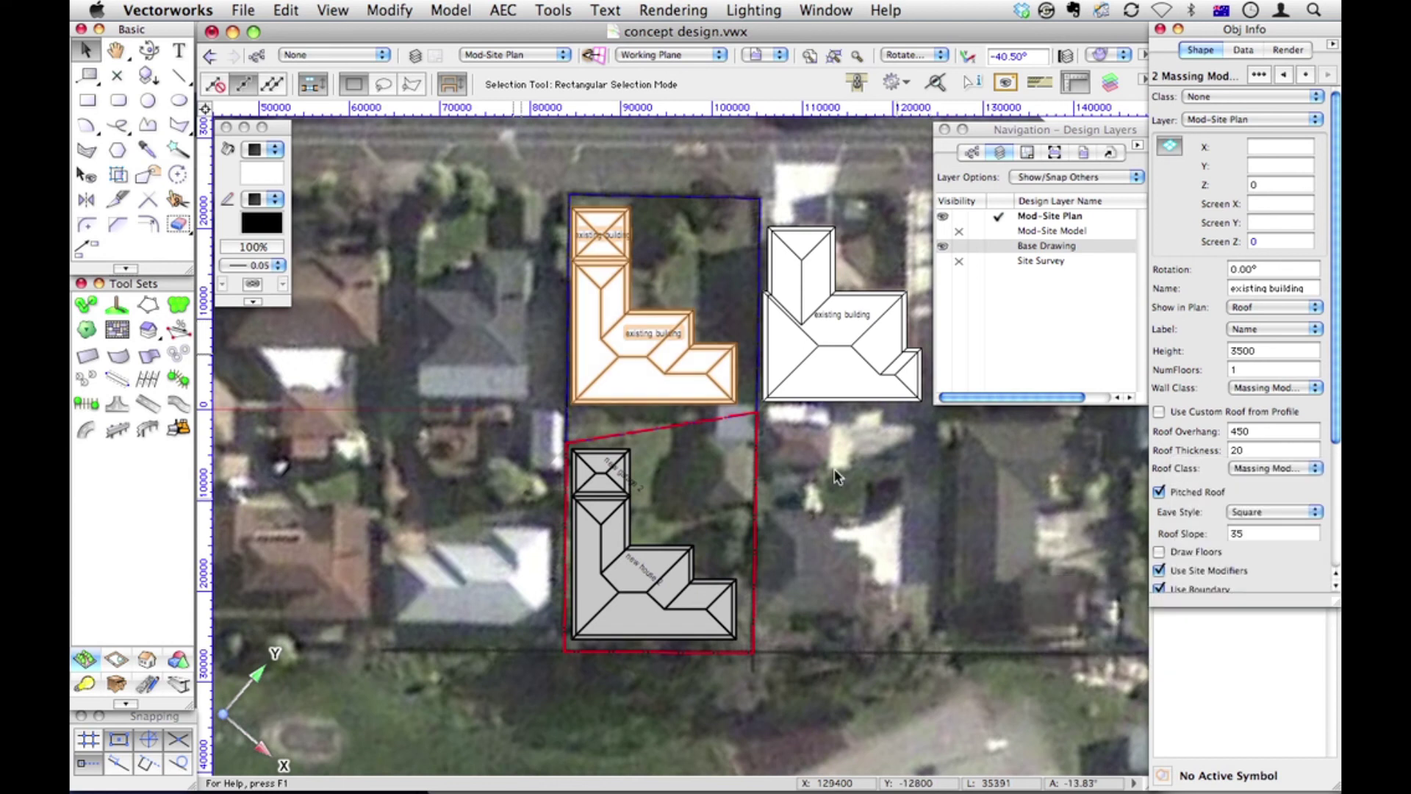
pyautogui.click(751, 493)
pyautogui.click(814, 493)
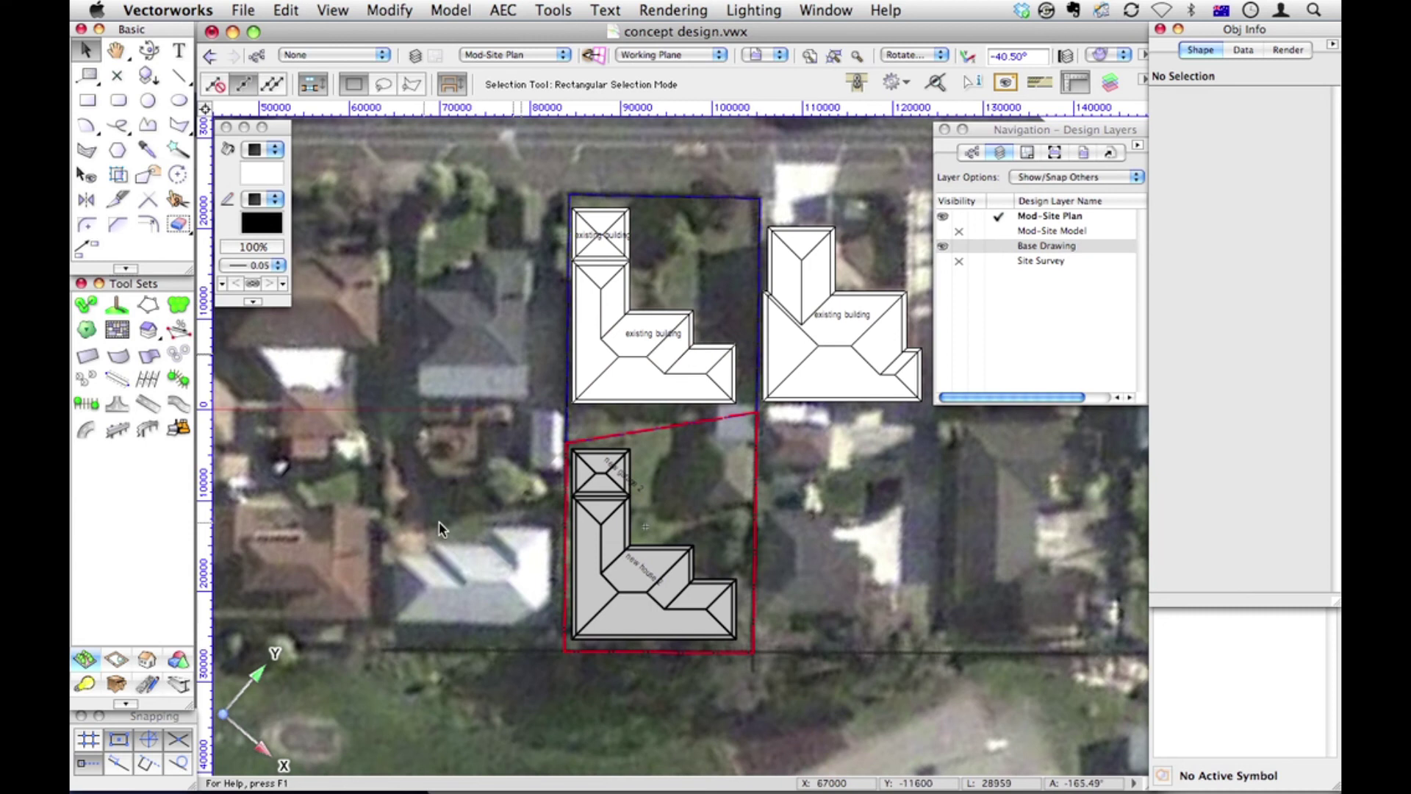
# Paste the five neighbour outlines and offset the upper-left one inward by 450.
pyautogui.press('super+v')
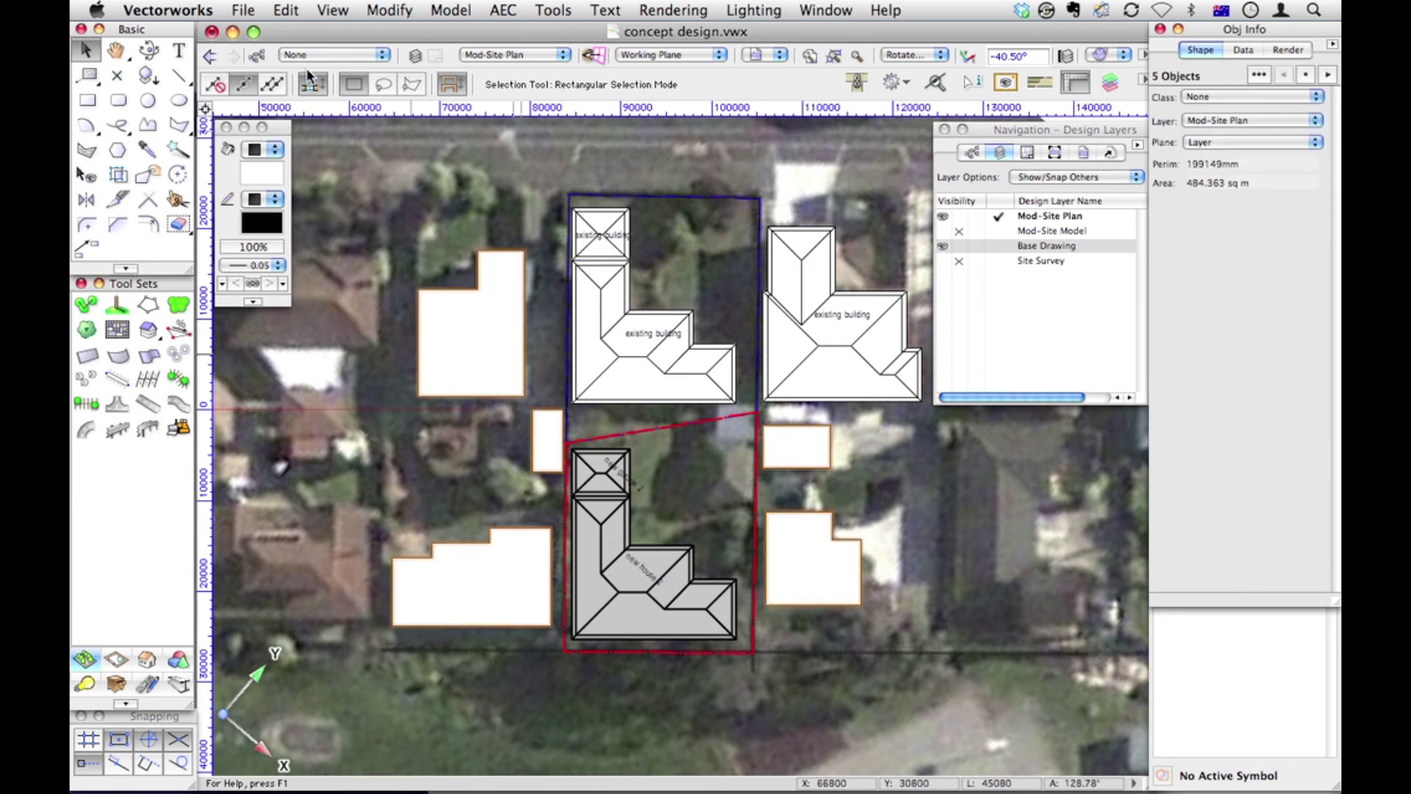
pyautogui.click(146, 224)
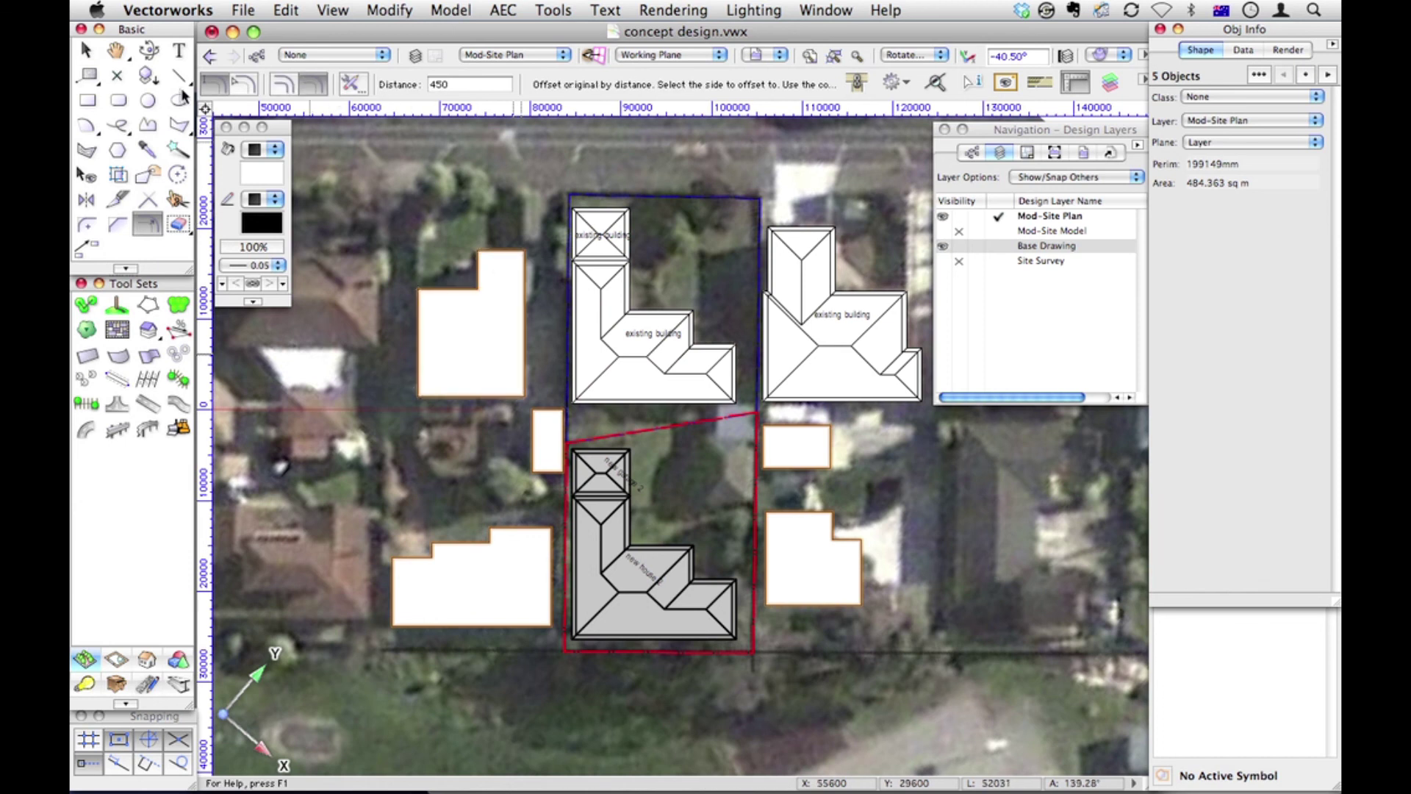
pyautogui.press('x')
pyautogui.press('x')
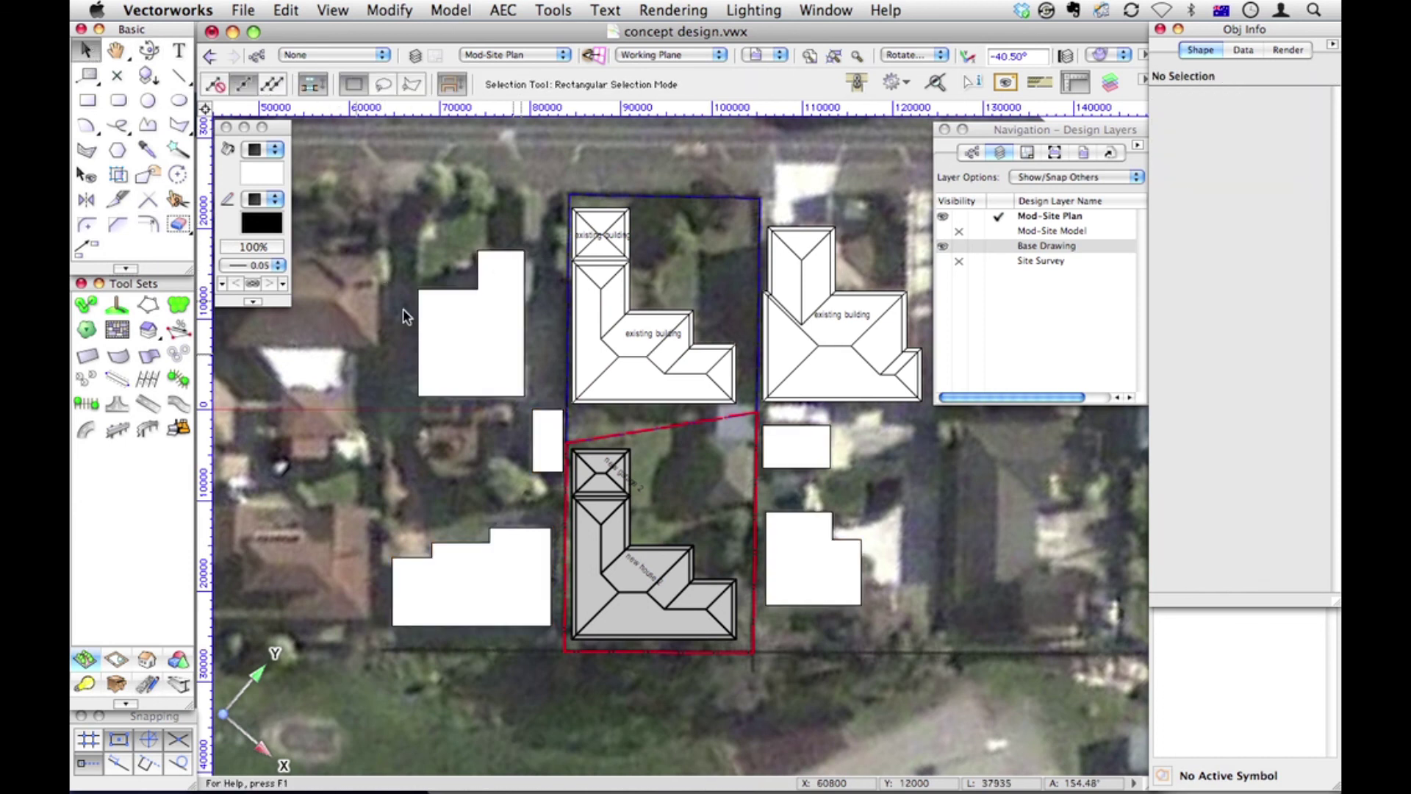
pyautogui.click(471, 312)
pyautogui.click(146, 224)
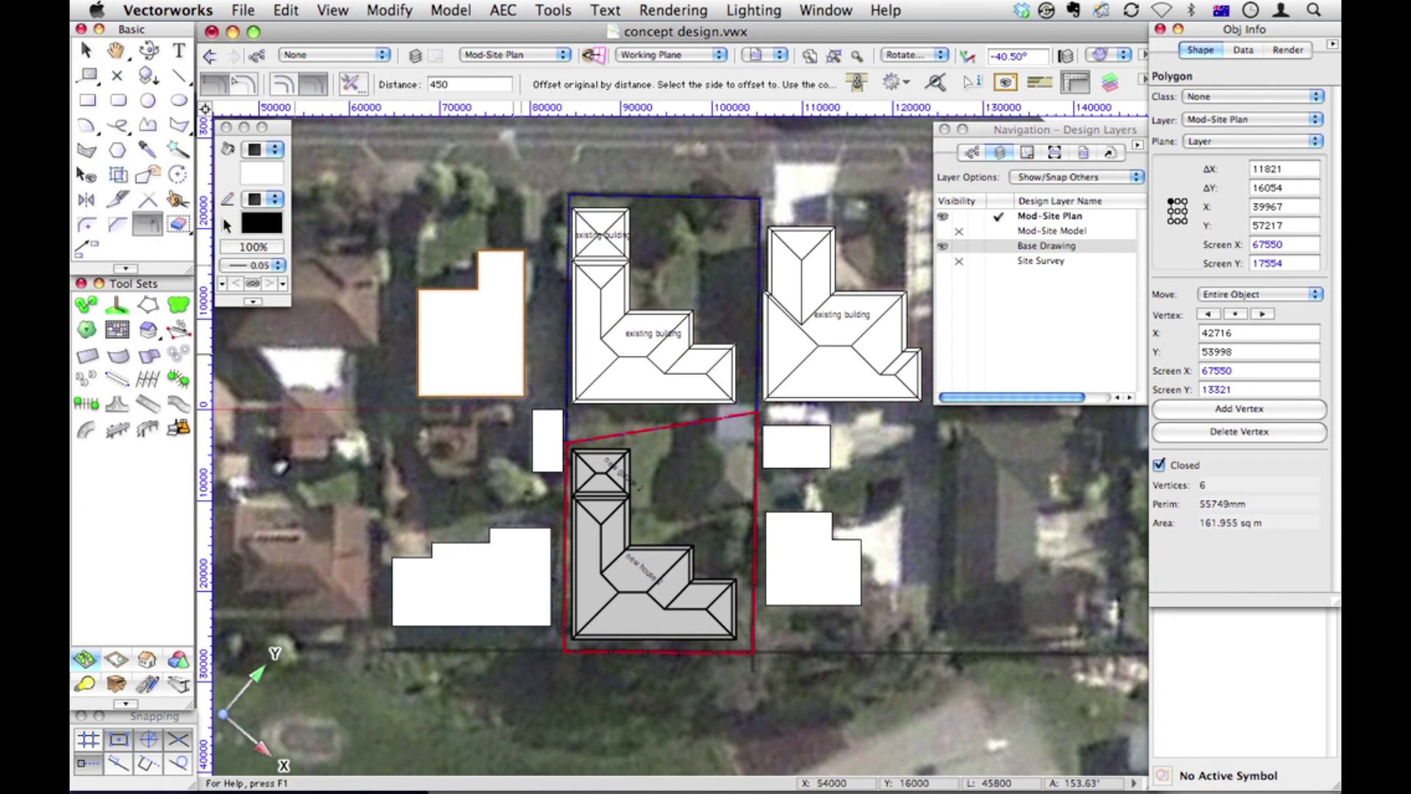
pyautogui.click(450, 335)
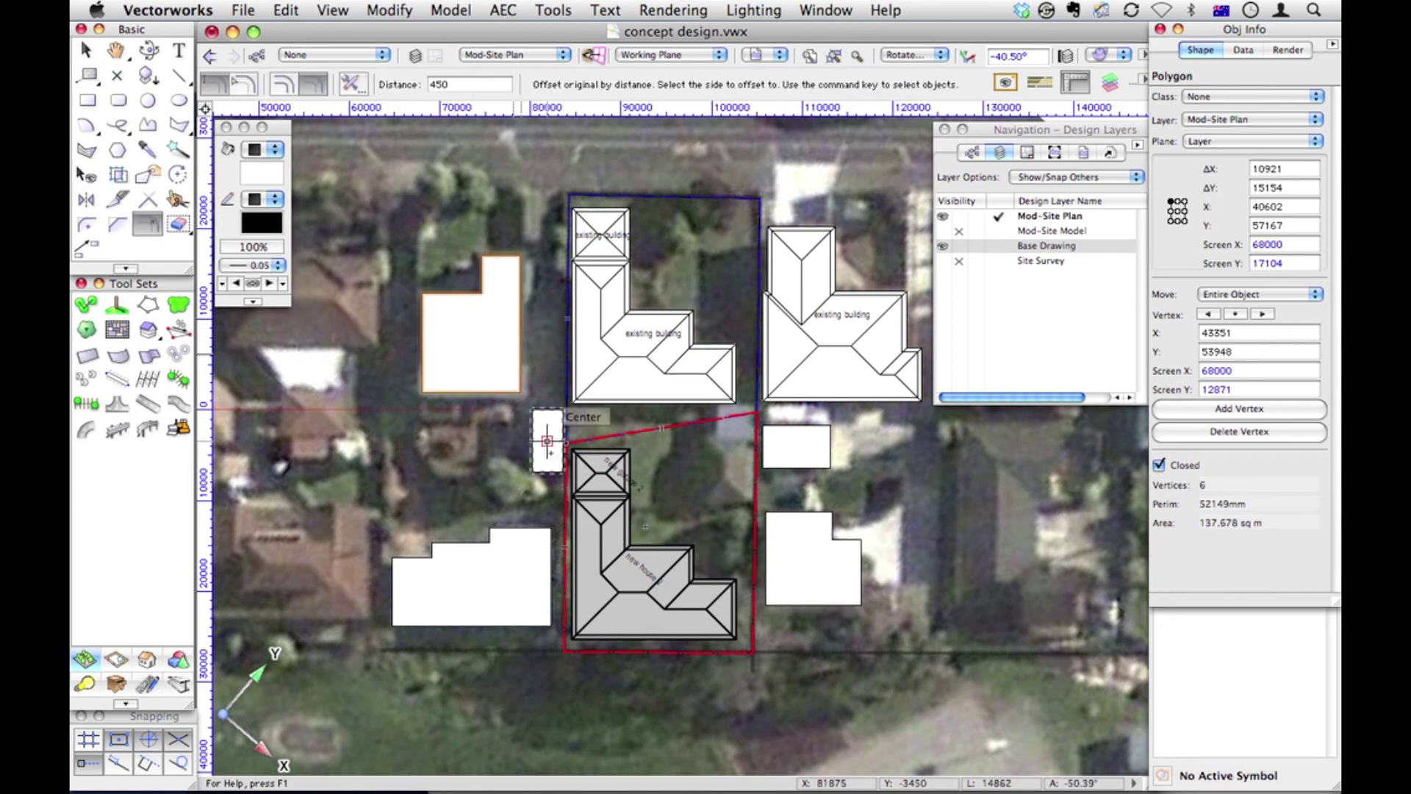
# Offset the small rectangle beside the new garage inward by 450.
pyautogui.press('x')
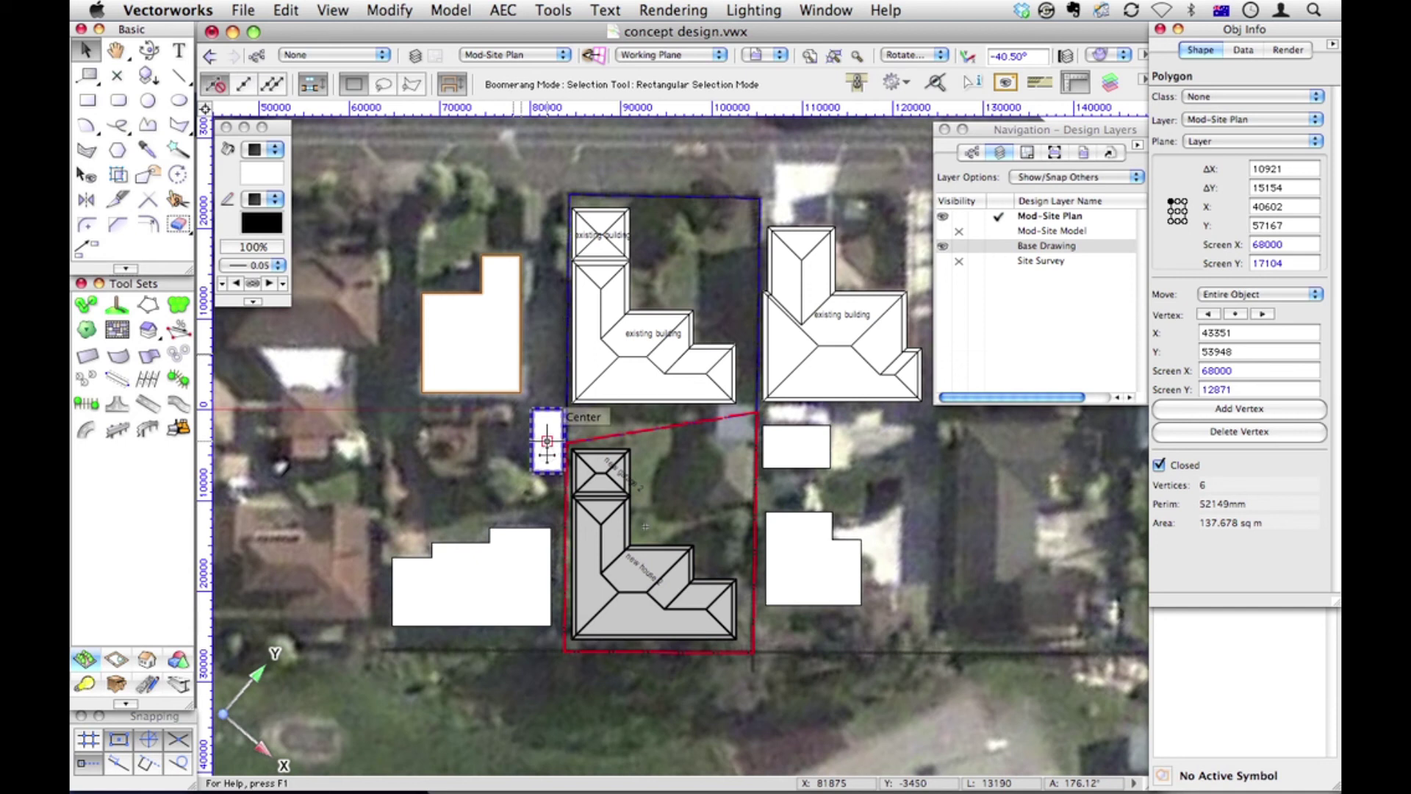
pyautogui.click(547, 441)
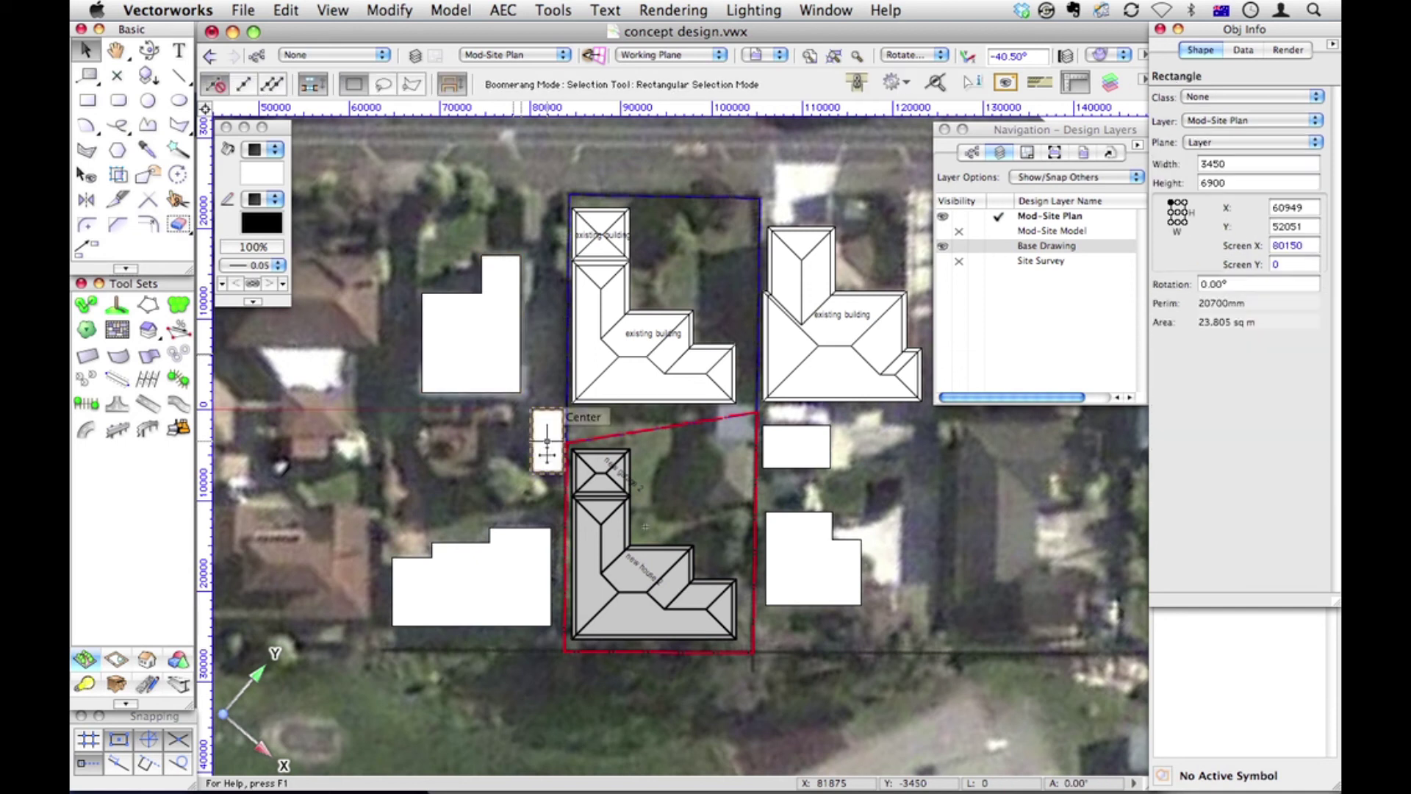
pyautogui.press('-')
pyautogui.click(544, 460)
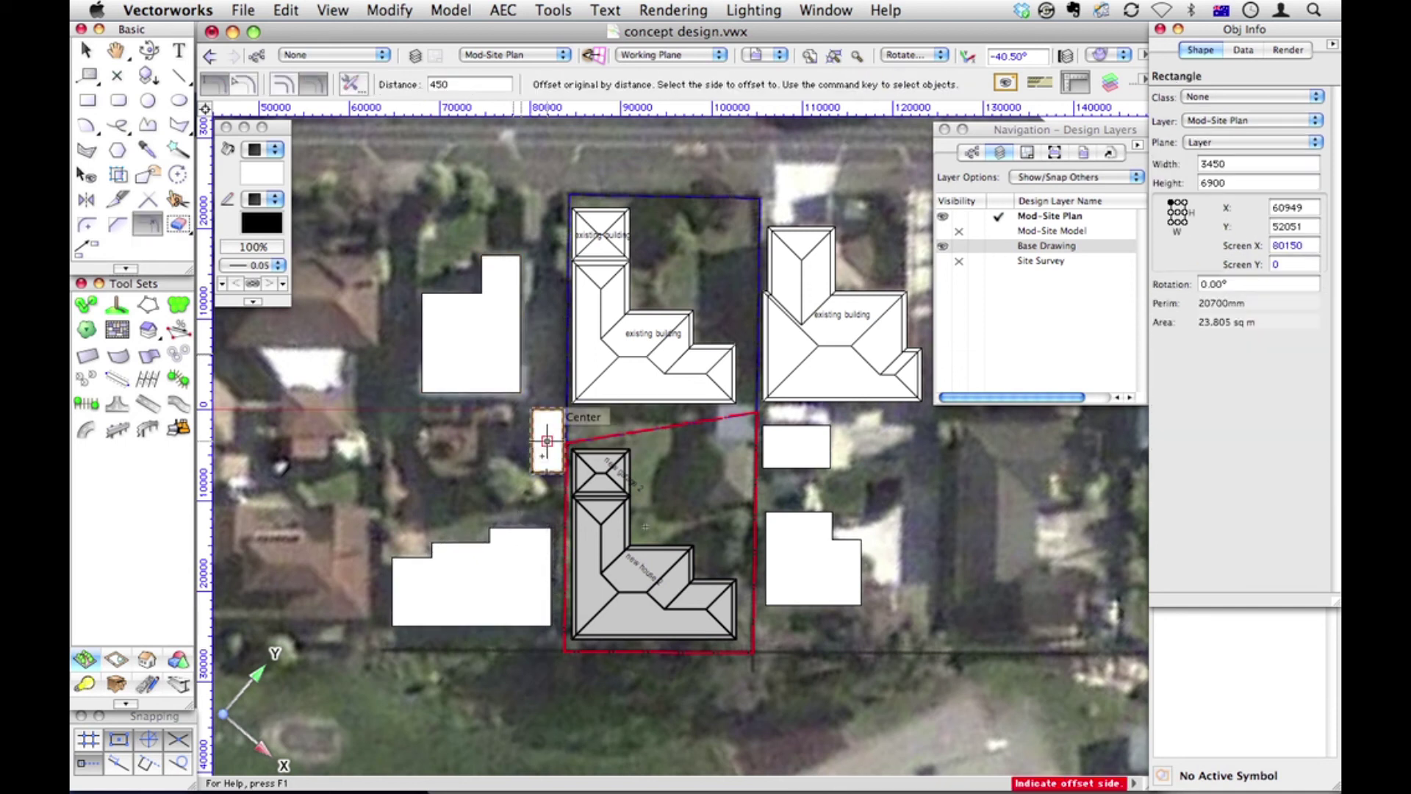
pyautogui.scroll(2, 543, 471)
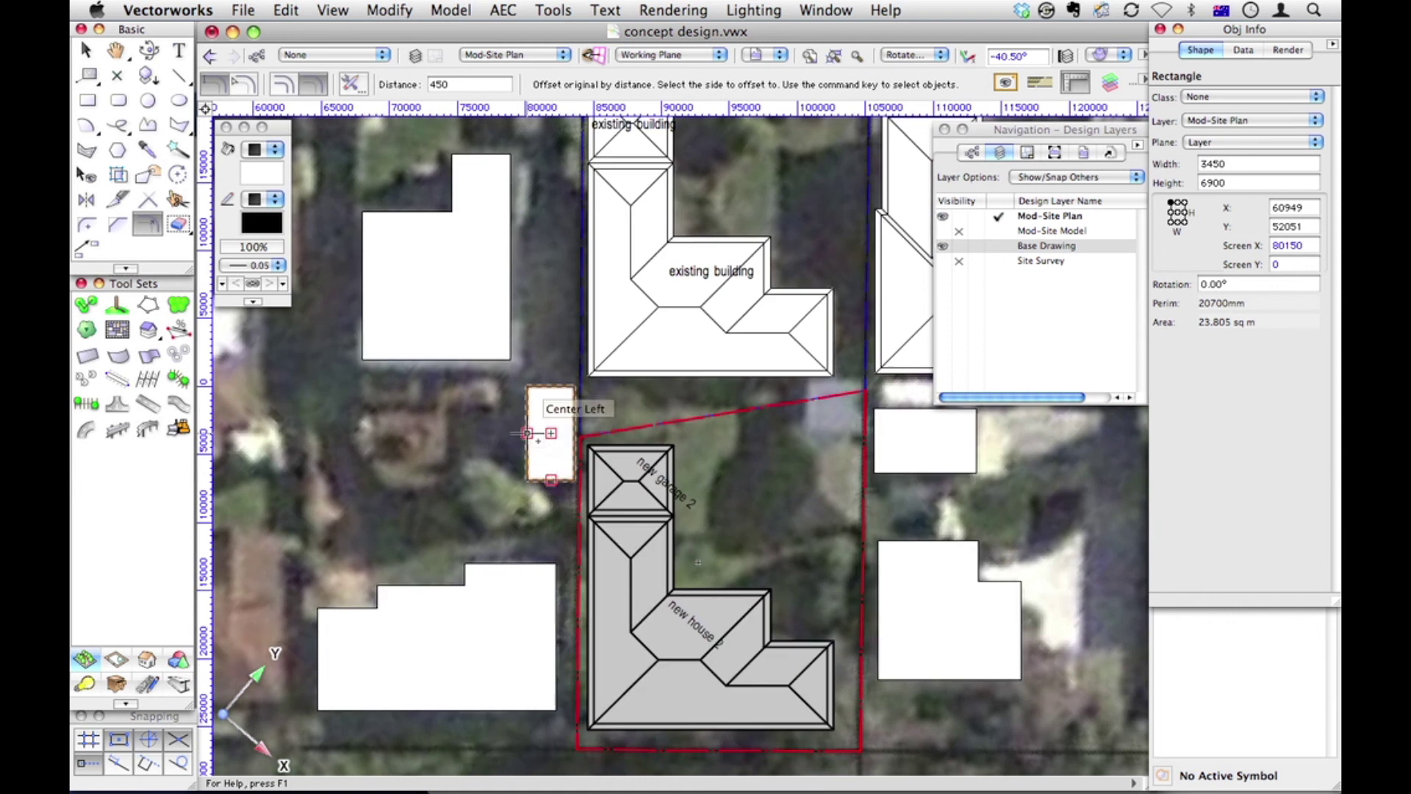
pyautogui.click(544, 449)
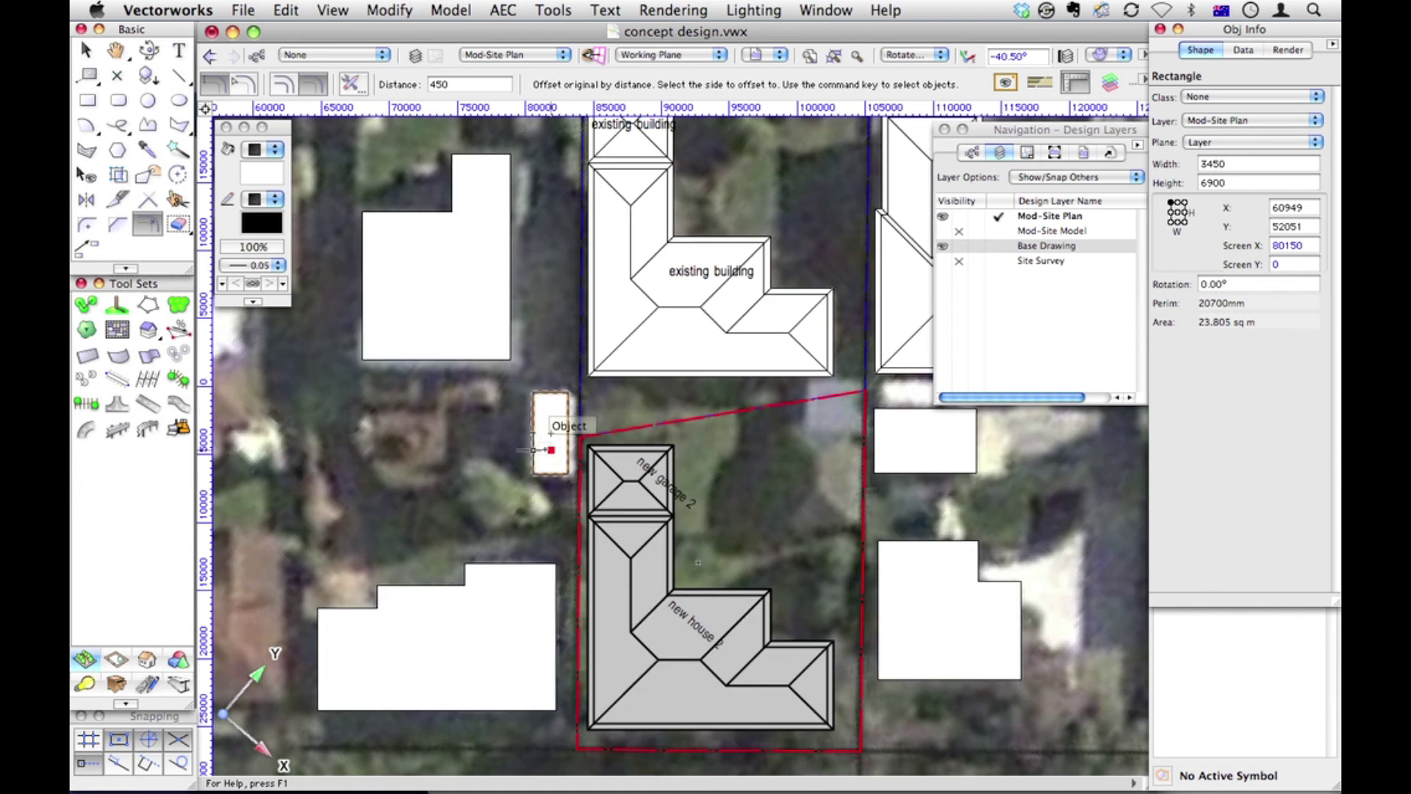
# Offset the lower-left, lower-right and small right-hand outlines inward by 450.
pyautogui.click(506, 629)
pyautogui.click(506, 631)
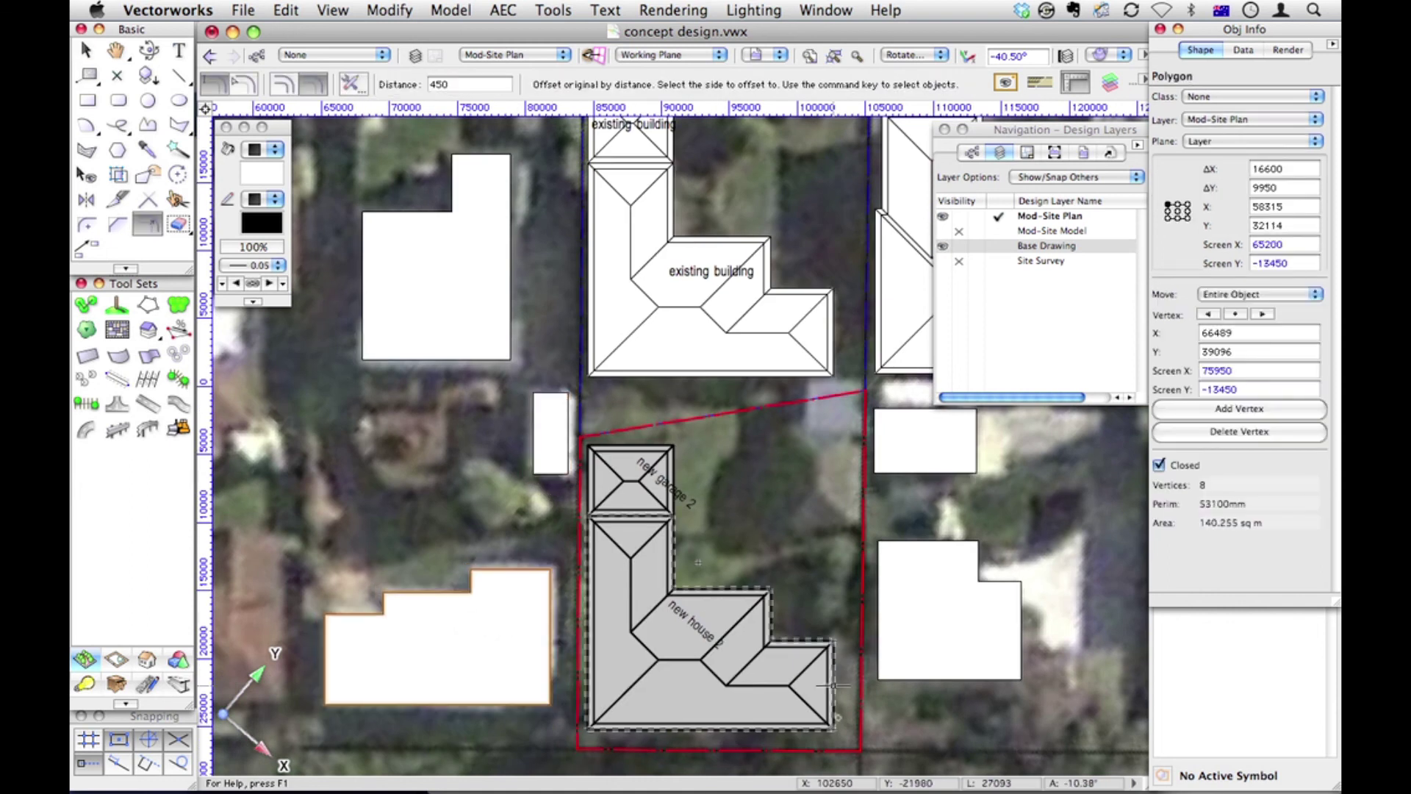
pyautogui.click(947, 618)
pyautogui.click(947, 617)
pyautogui.press('x')
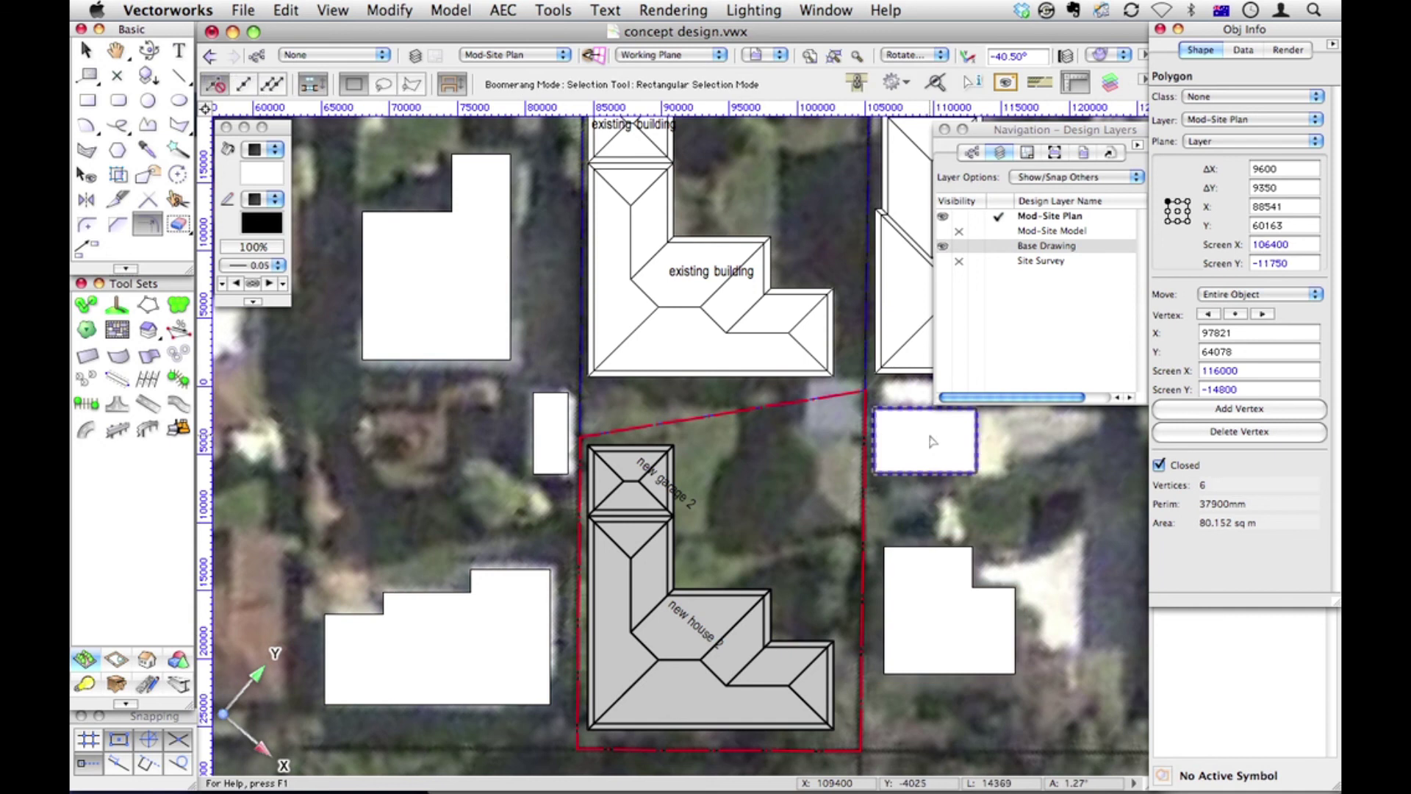
pyautogui.click(932, 441)
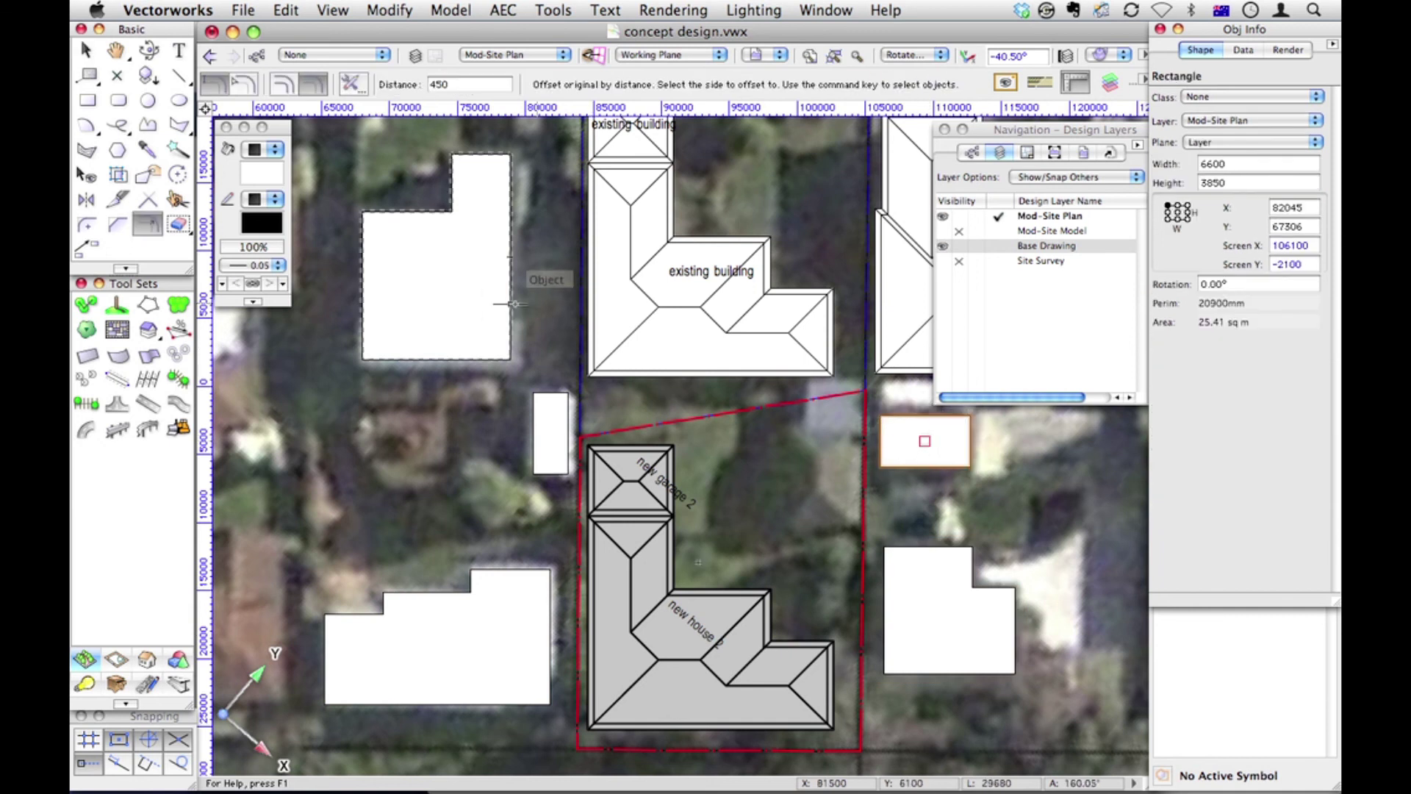
# Select the five inset neighbour outlines and open Objects from Polyline set to Massing Model.
pyautogui.press('x')
pyautogui.click(802, 639)
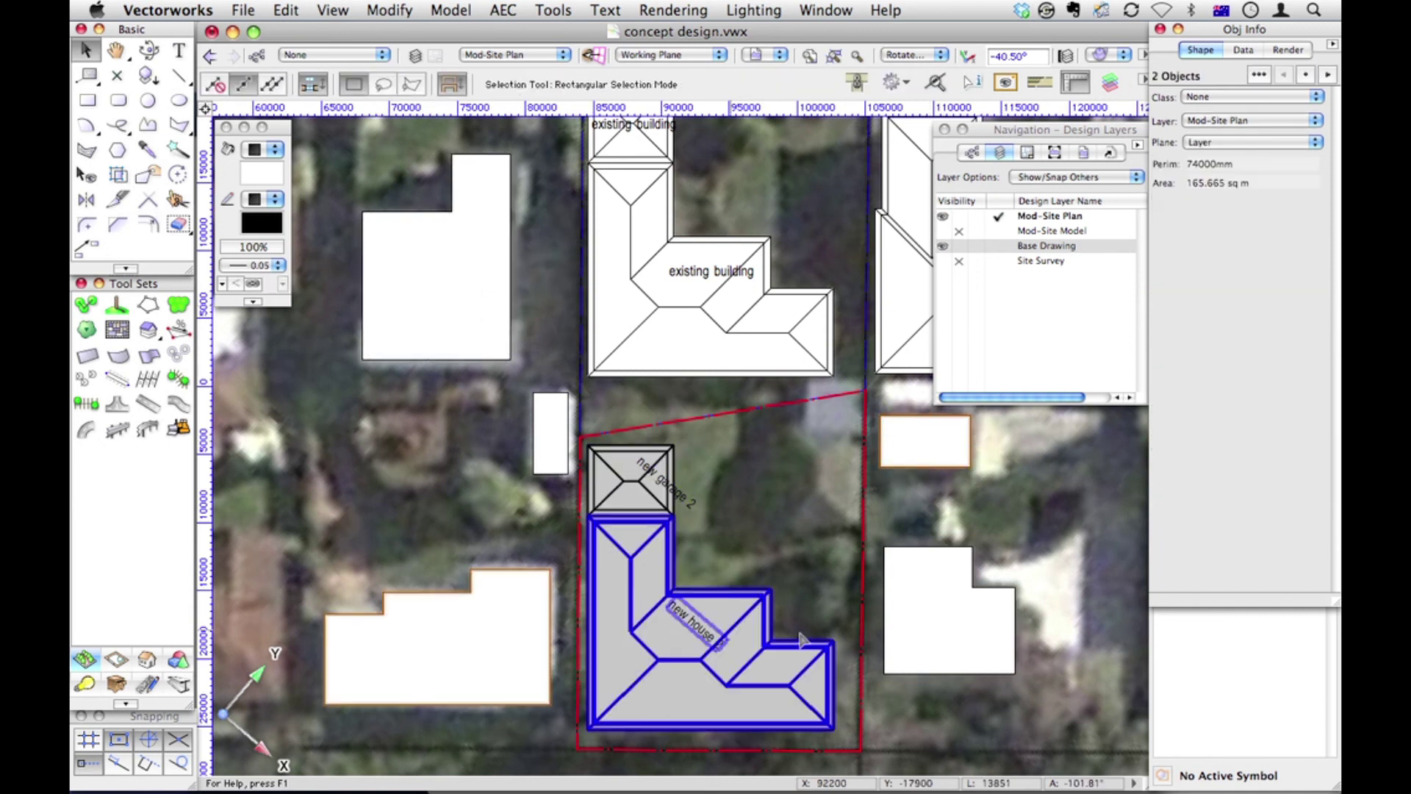
pyautogui.click(945, 588)
pyautogui.click(725, 548)
pyautogui.click(550, 441)
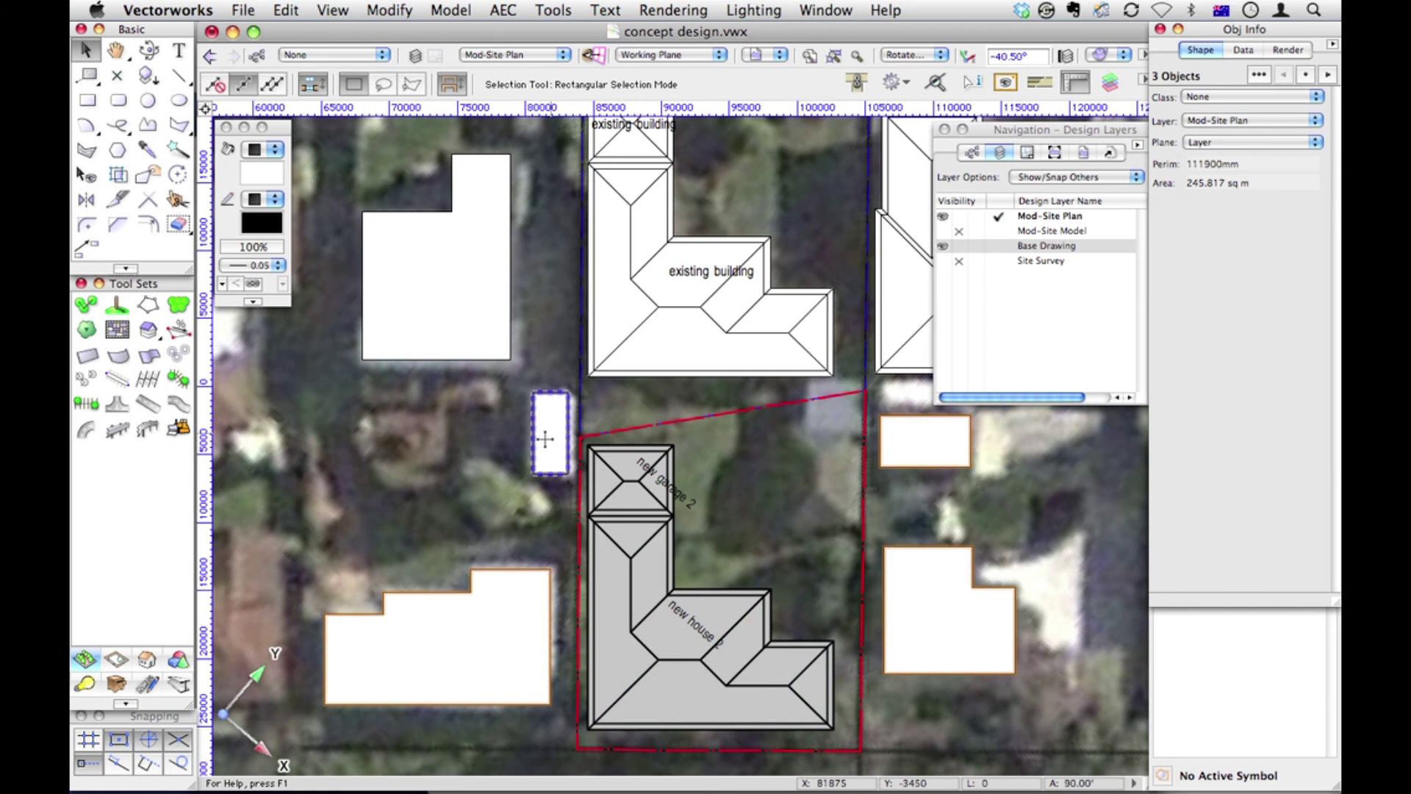
pyautogui.keyDown('shift'); pyautogui.click(438, 299); pyautogui.keyUp('shift')
pyautogui.click(333, 9)
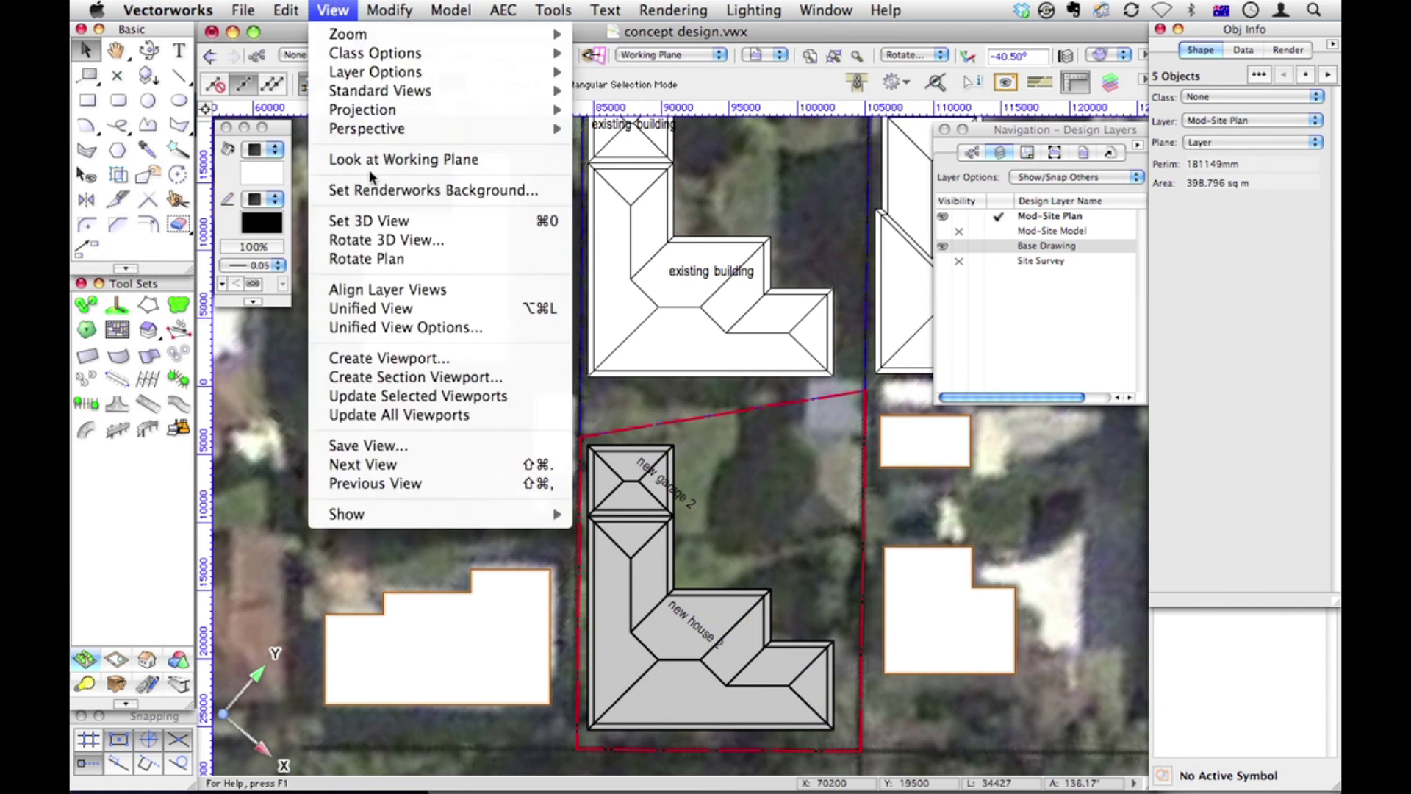
pyautogui.moveTo(390, 10)
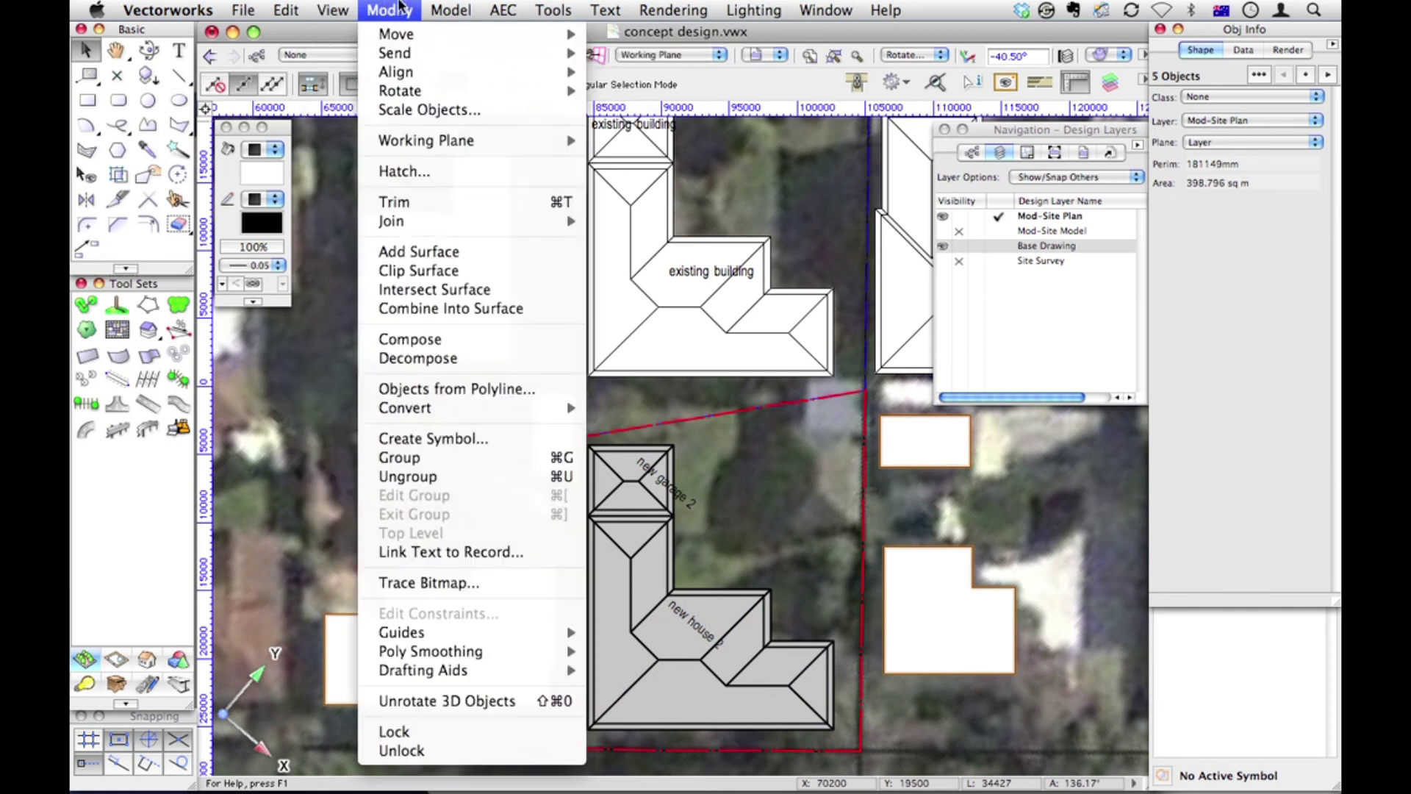
pyautogui.click(466, 388)
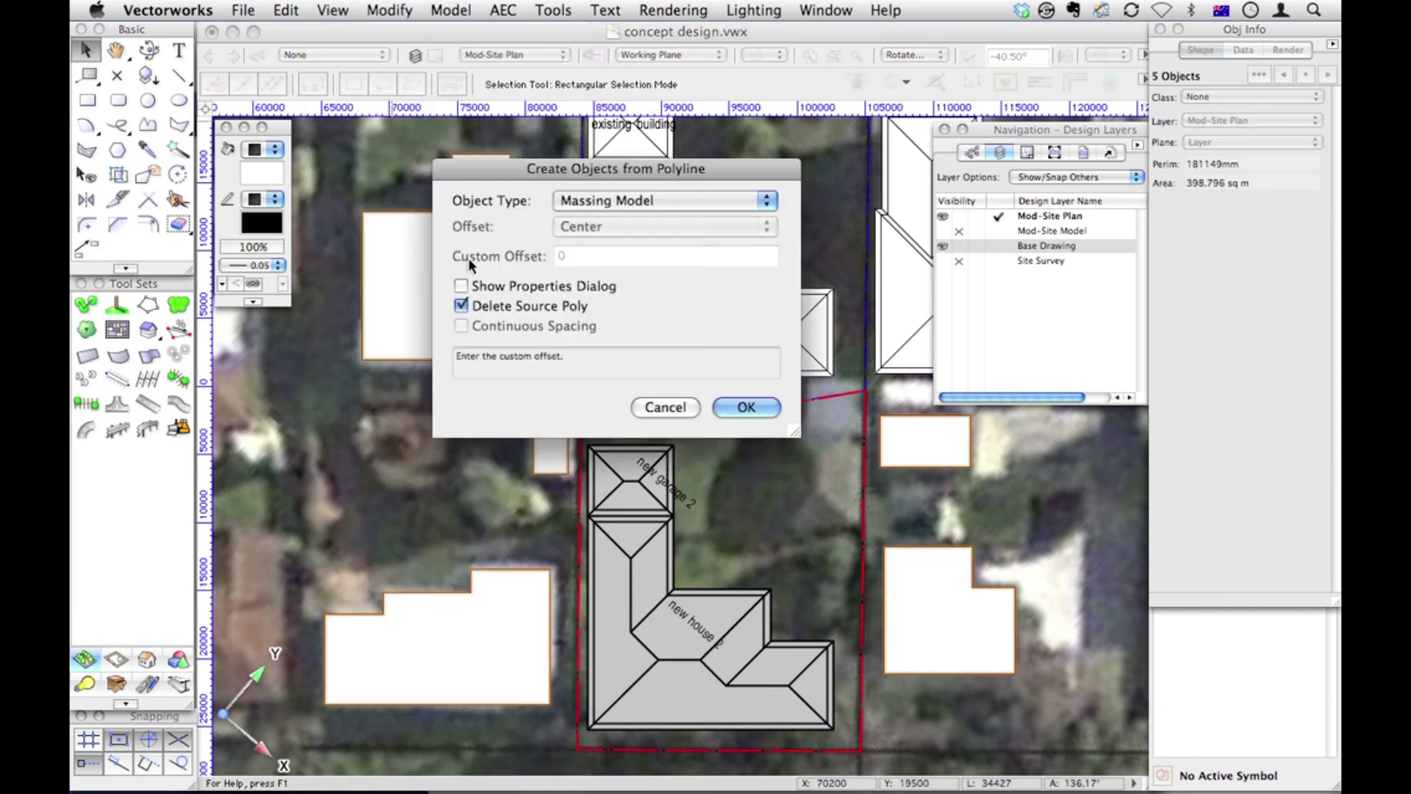
# Create the massing models with Wall Class Existing Walls and the existing Roof Class.
pyautogui.click(748, 409)
pyautogui.click(741, 250)
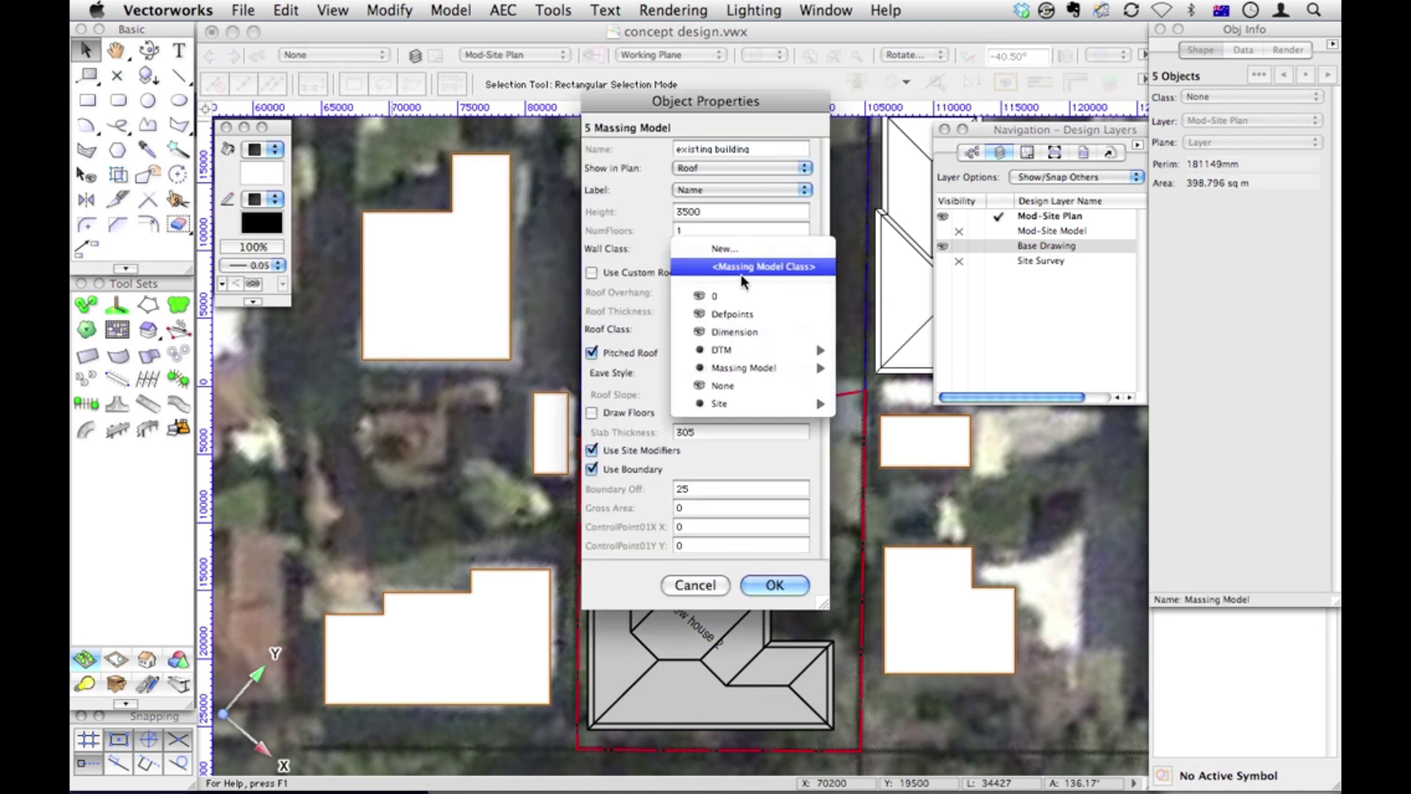
pyautogui.moveTo(740, 371)
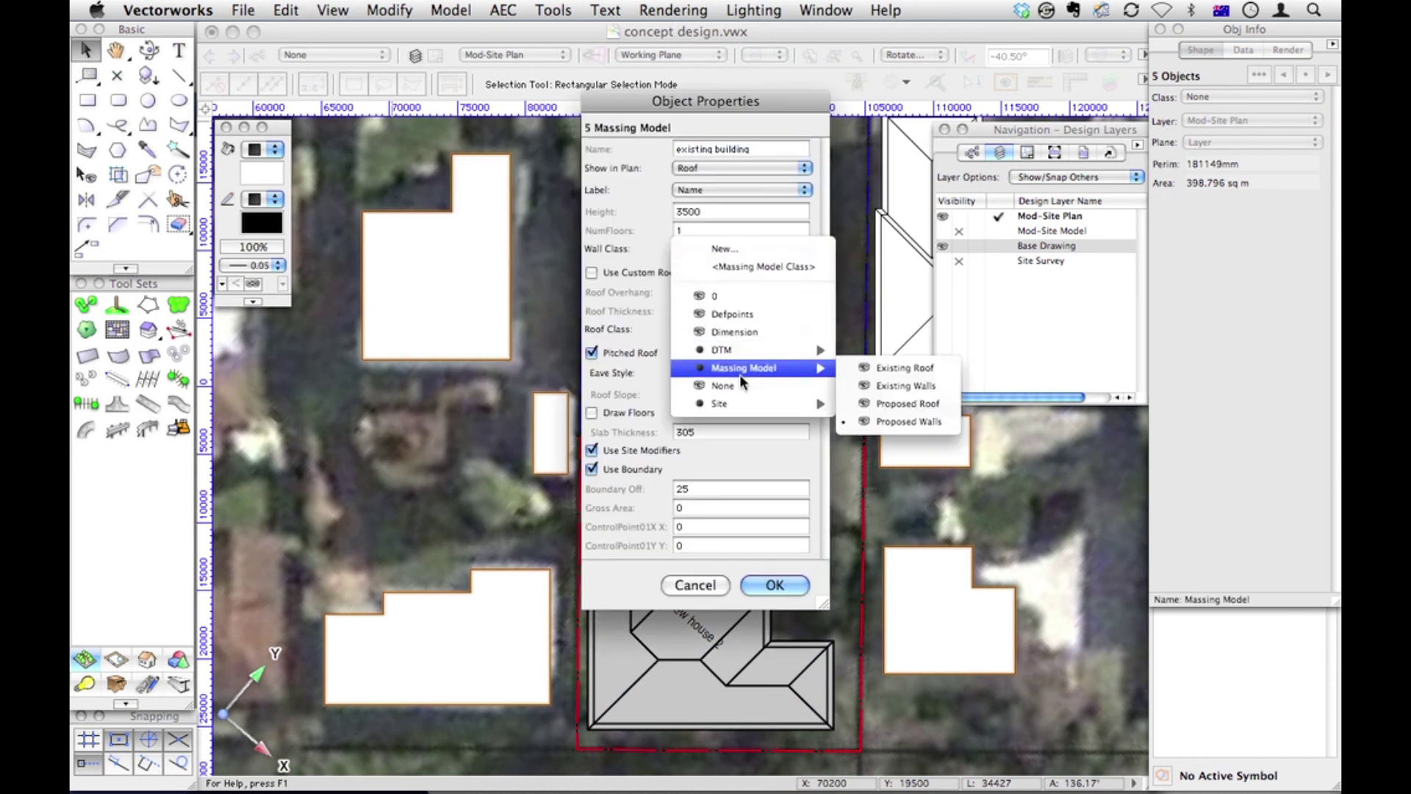
pyautogui.click(898, 384)
pyautogui.click(803, 331)
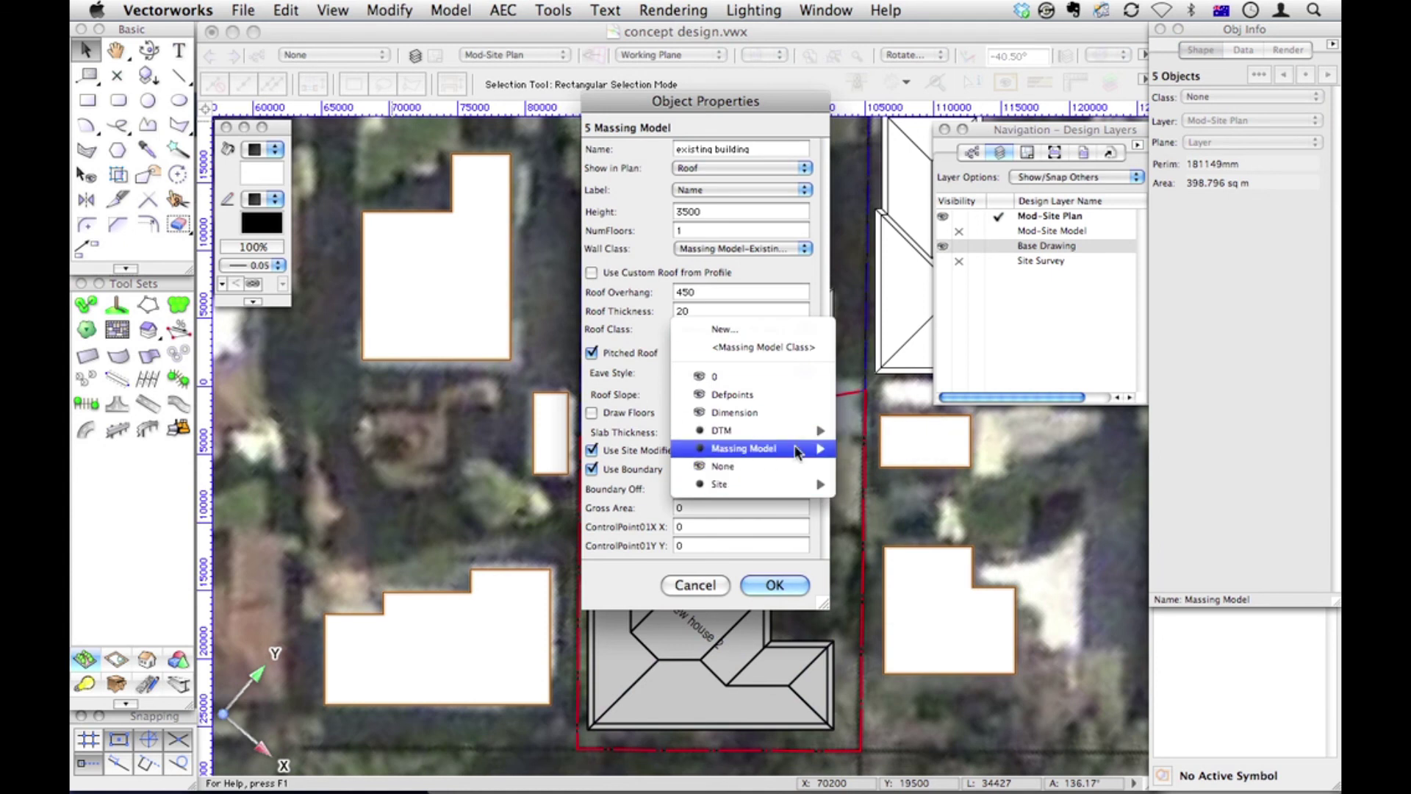
pyautogui.moveTo(799, 451)
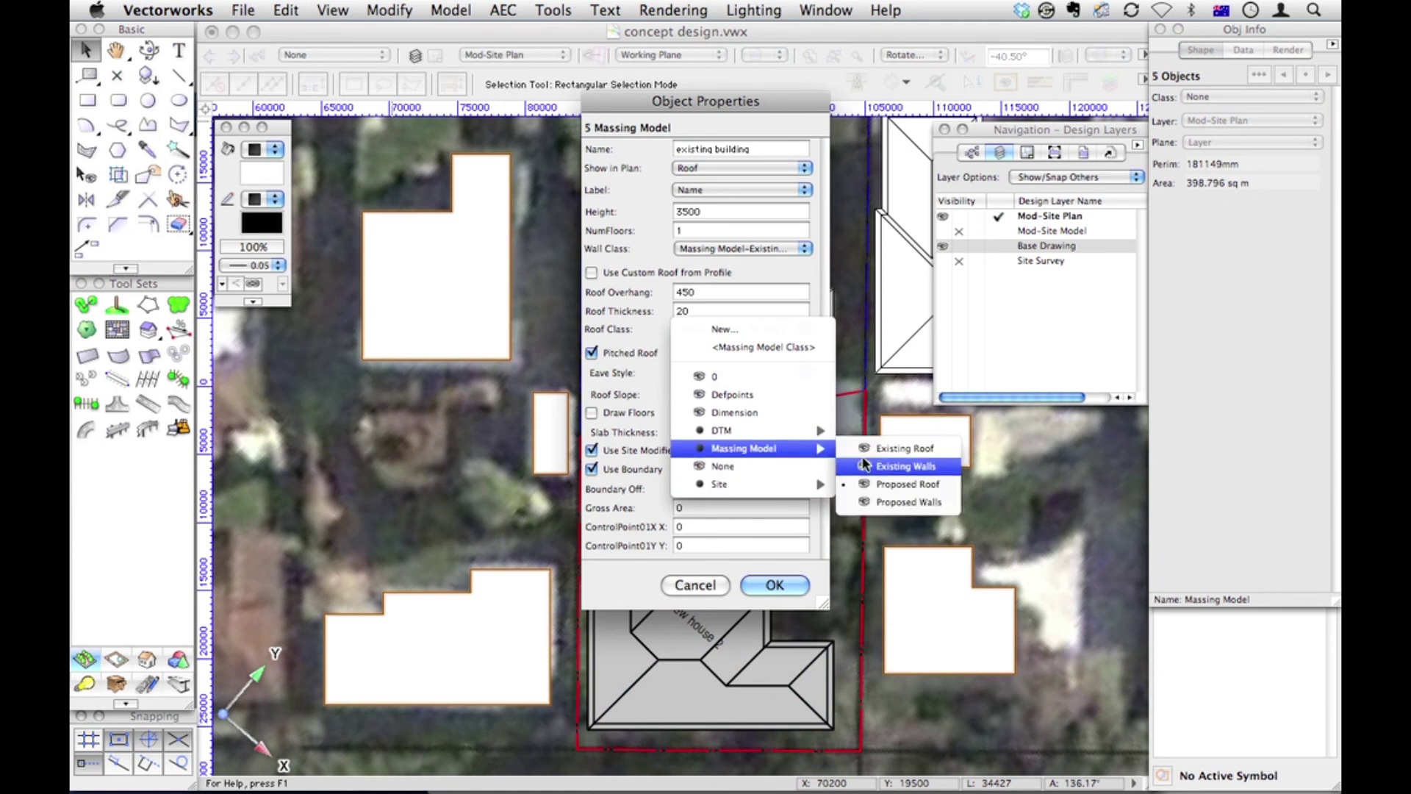
pyautogui.click(865, 465)
pyautogui.click(768, 586)
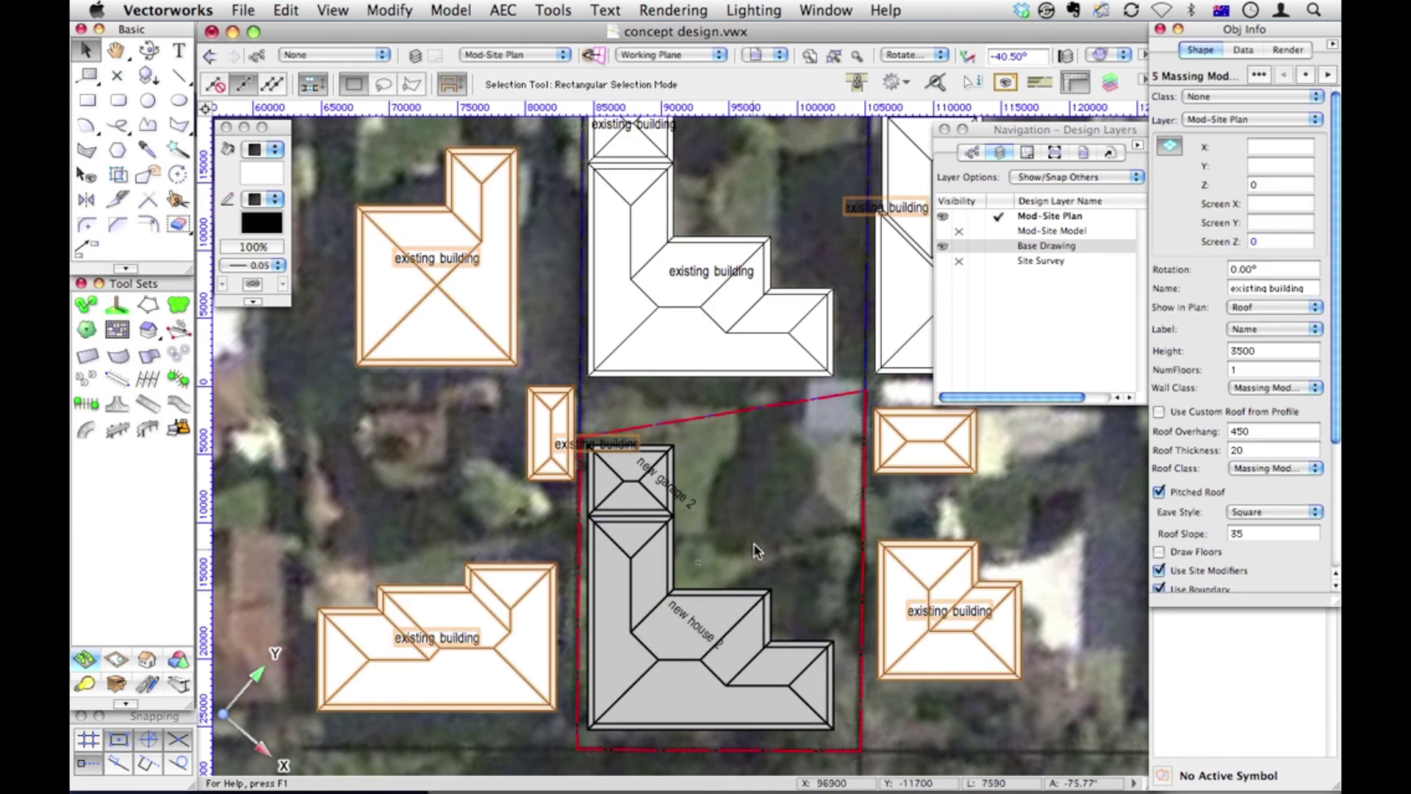
# Deselect the new massing models by clicking empty drawing space.
pyautogui.click(757, 551)
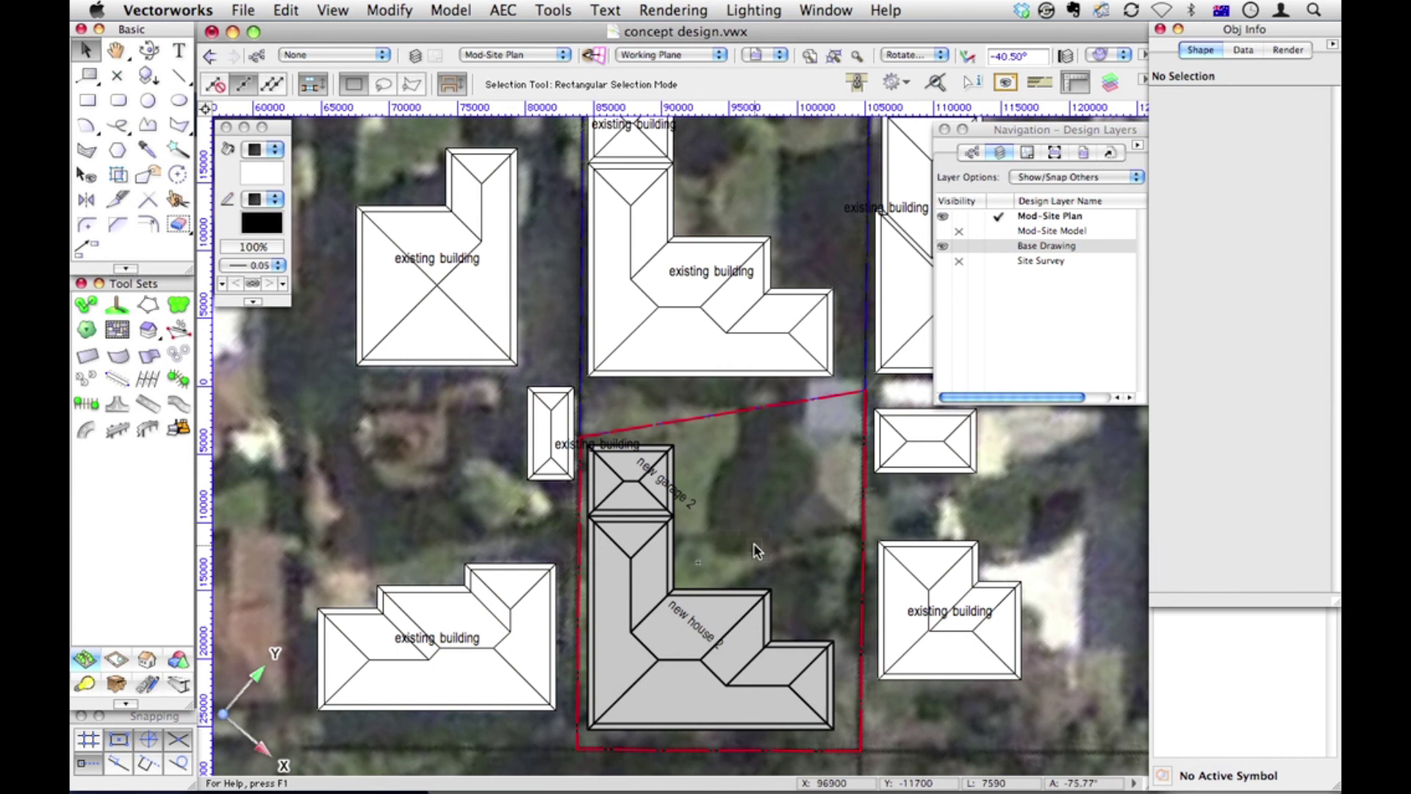